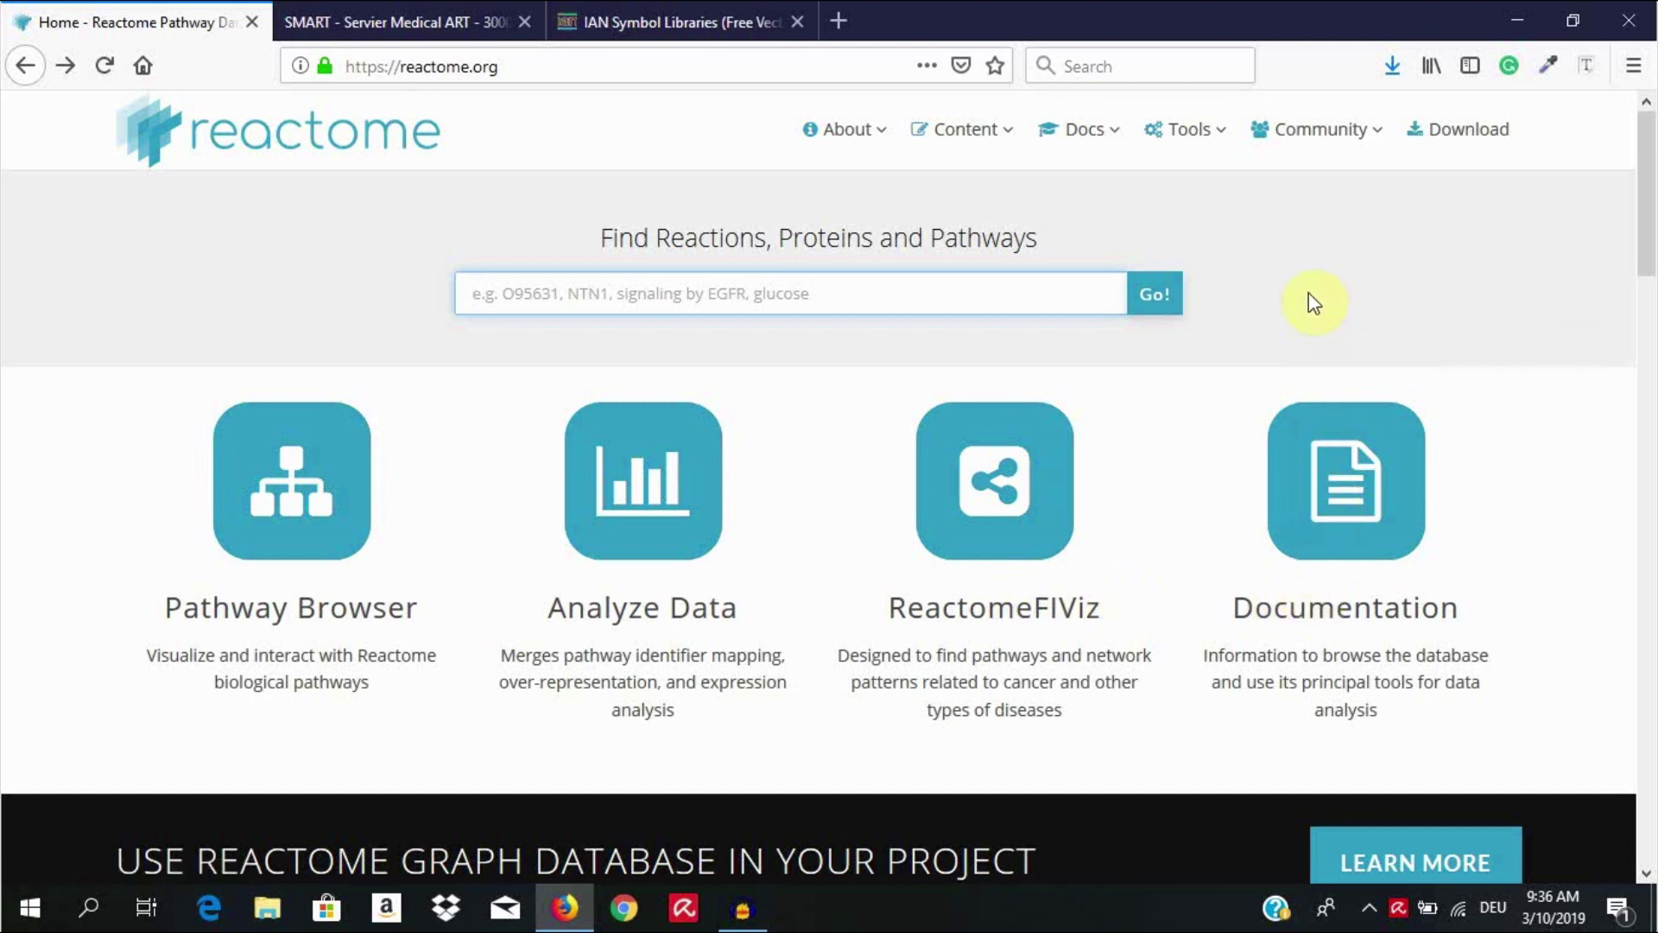
Show the Community dropdown on Reactome's home page, which lists the Icon Library.
mouse_move(1326, 146)
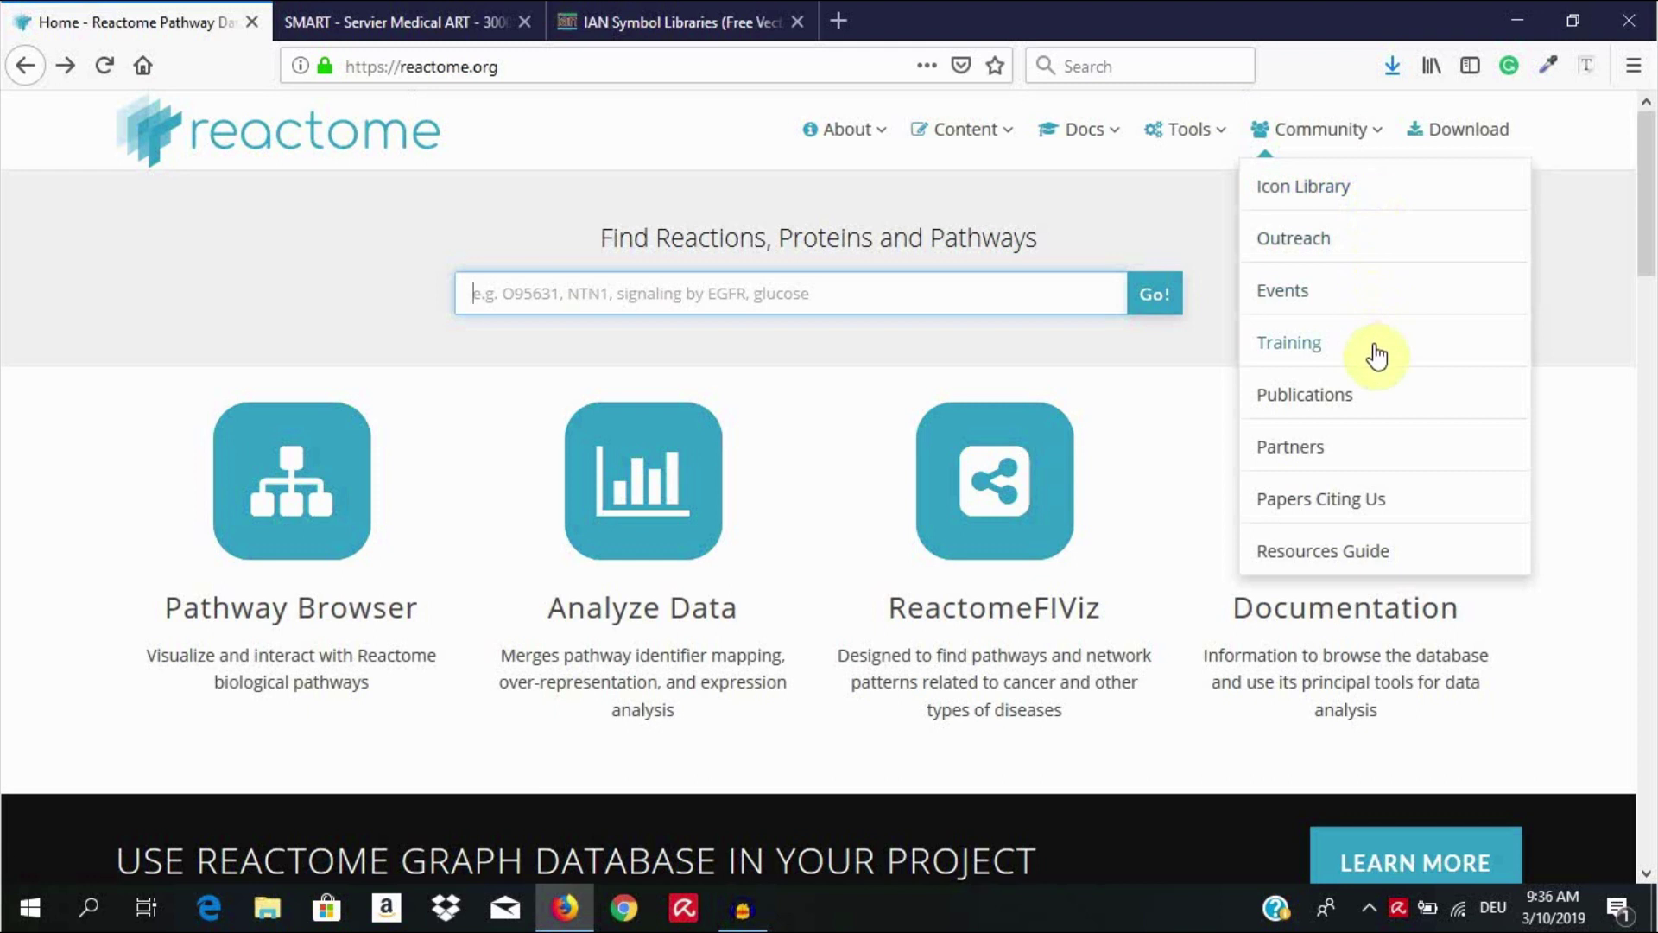
Open Reactome's Icon Library of EHLD icon categories.
left_click(1335, 192)
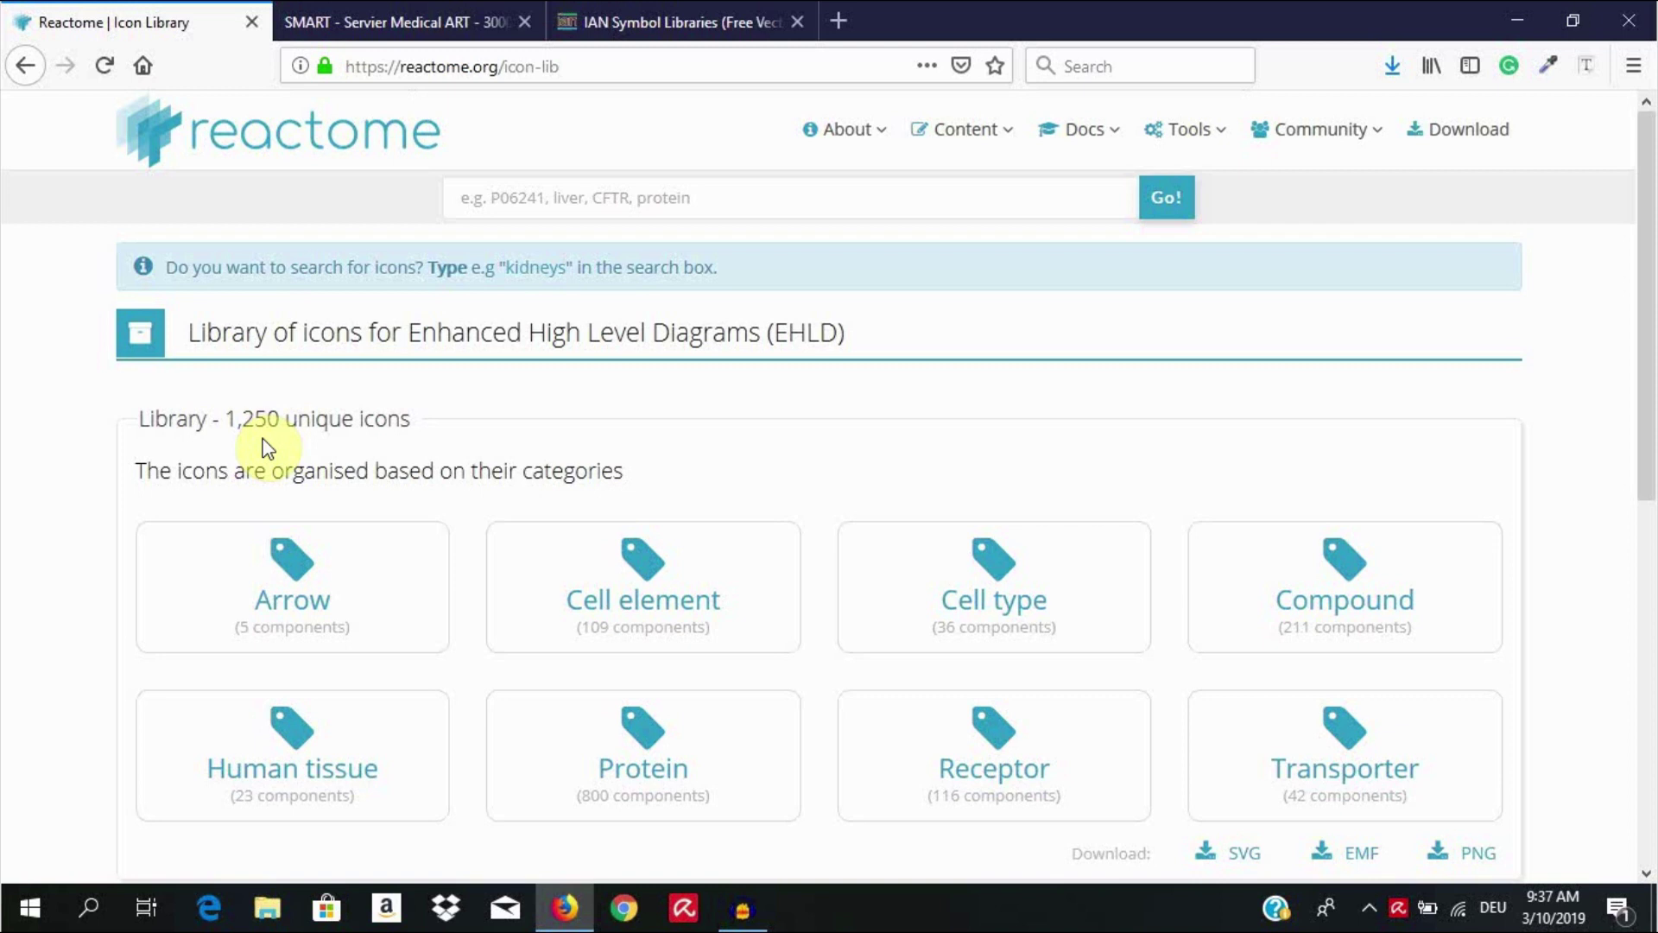
Switch to the SMART Servier Medical Art site.
left_click(401, 26)
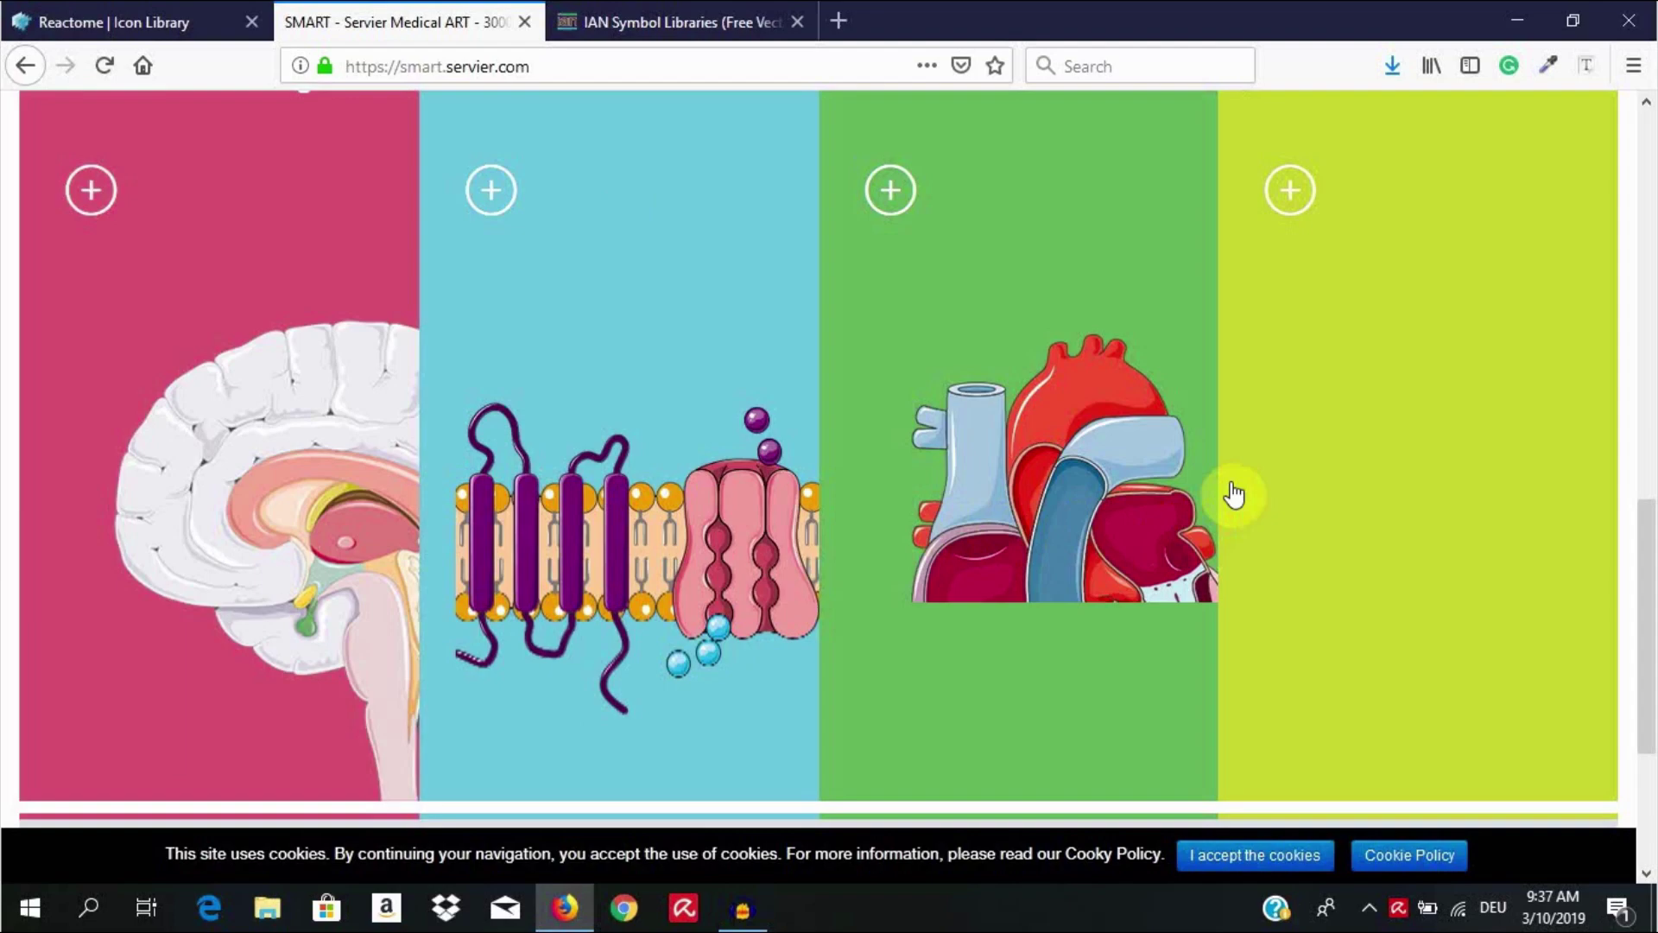
Browse the four Servier illustration category tiles, then go to the IAN Symbol Libraries site.
scroll(1234, 492, "up", 5)
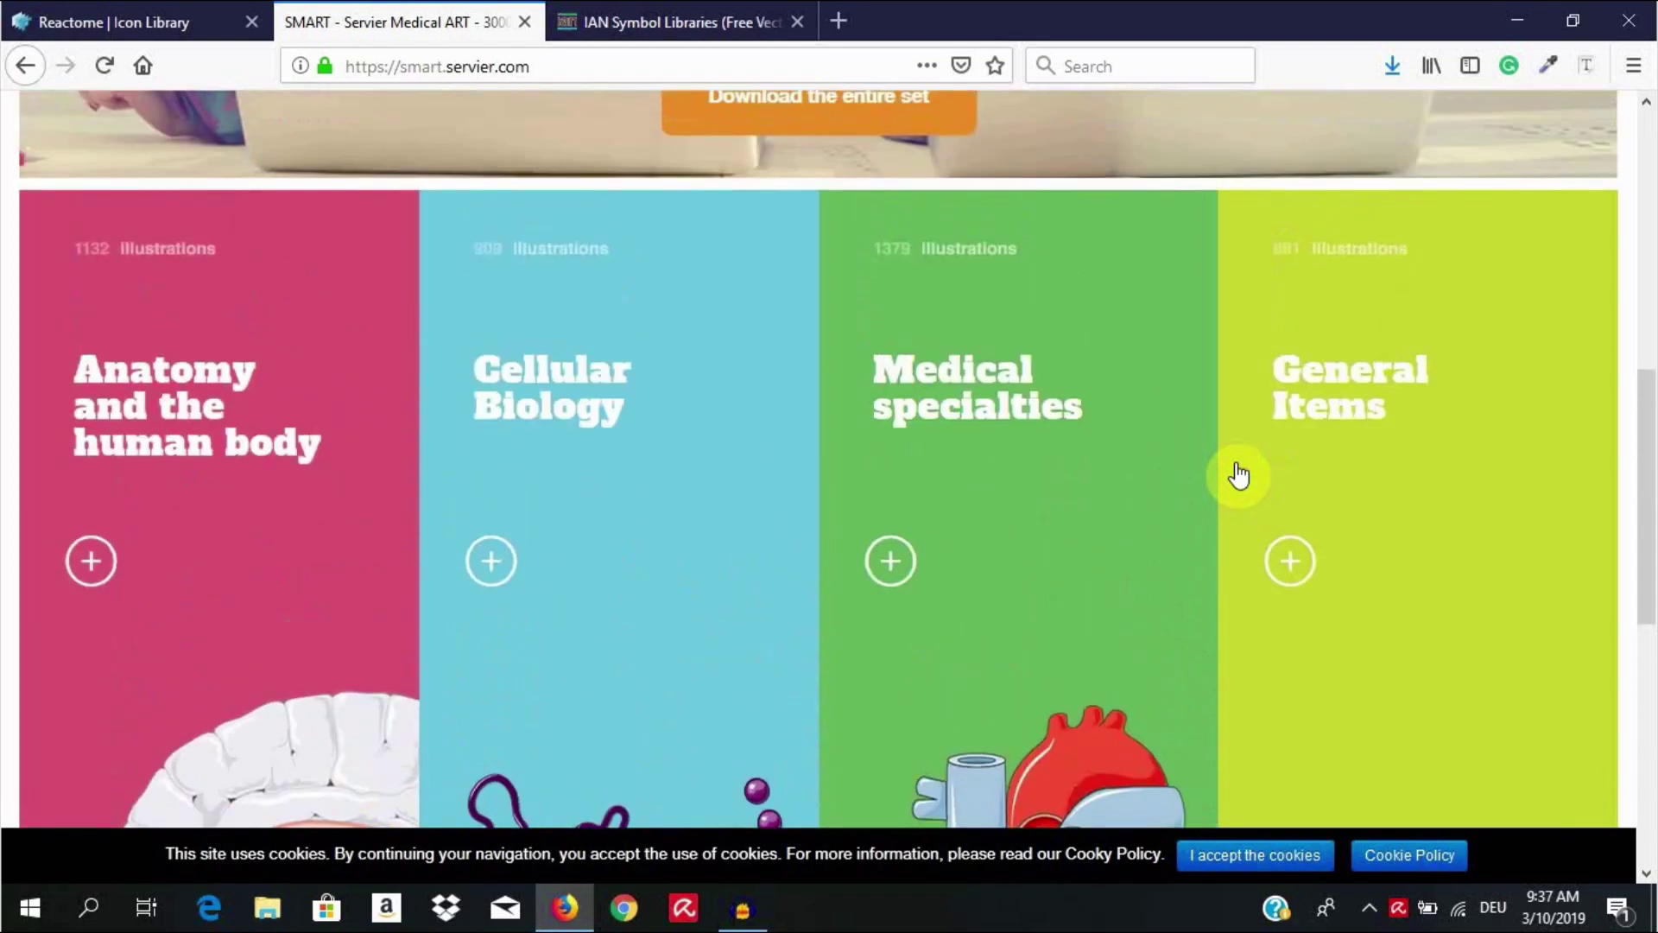
scroll(1238, 474, "up", 7)
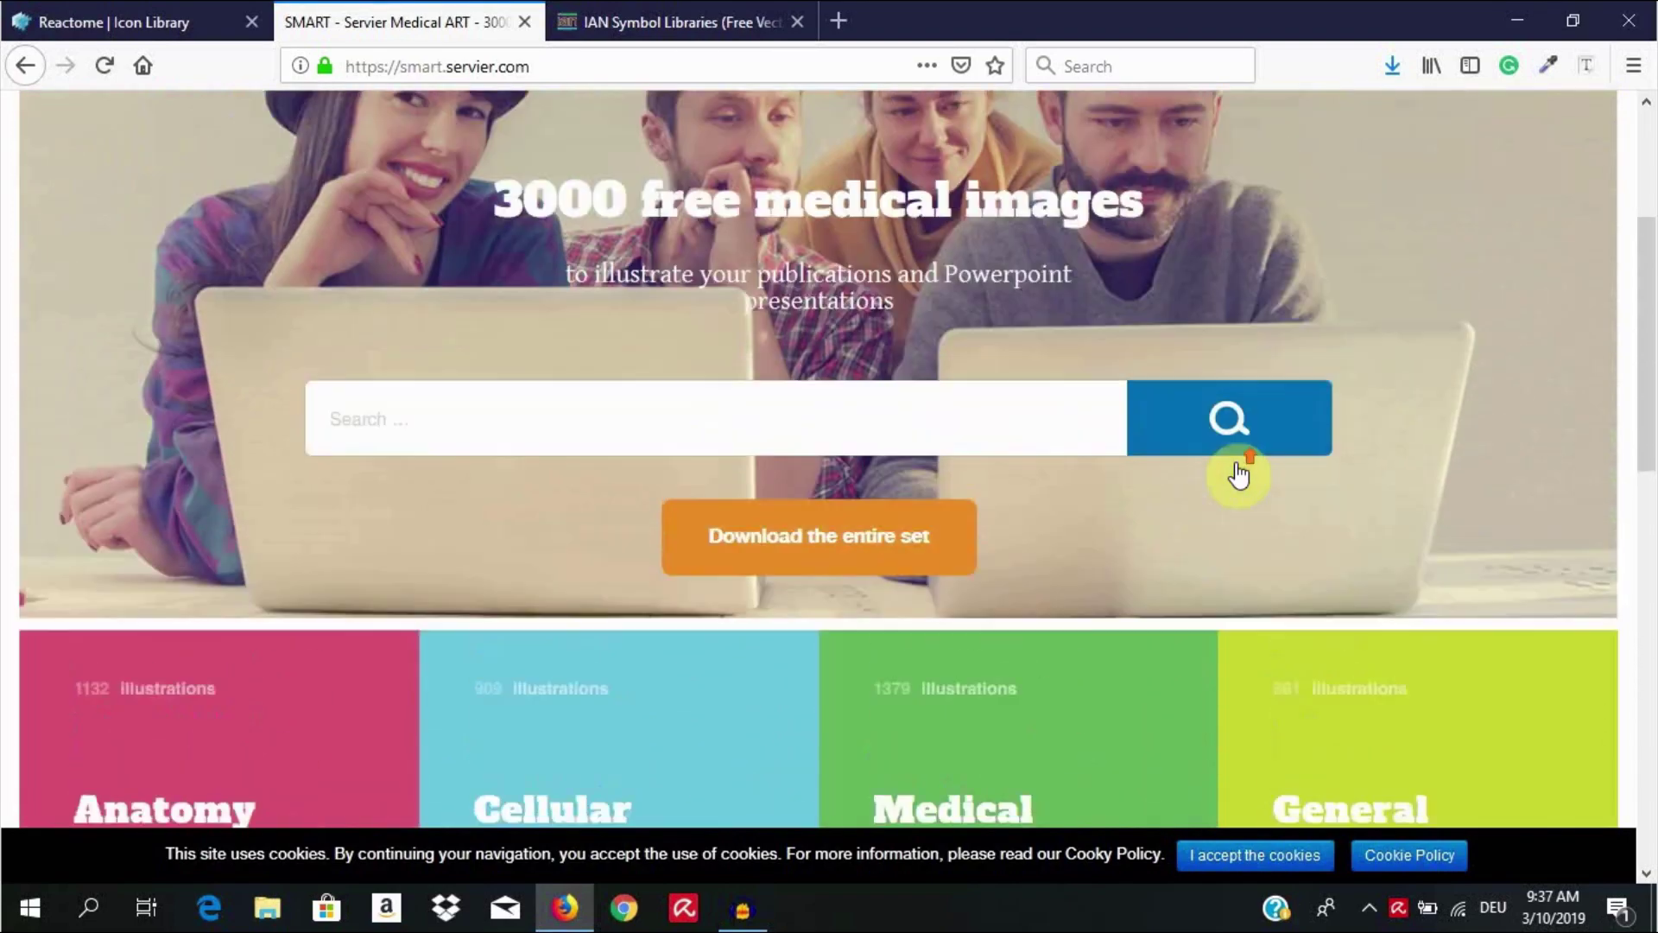
scroll(1238, 474, "up", 2)
scroll(1239, 470, "down", 10)
scroll(1239, 474, "down", 5)
scroll(1239, 474, "up", 2)
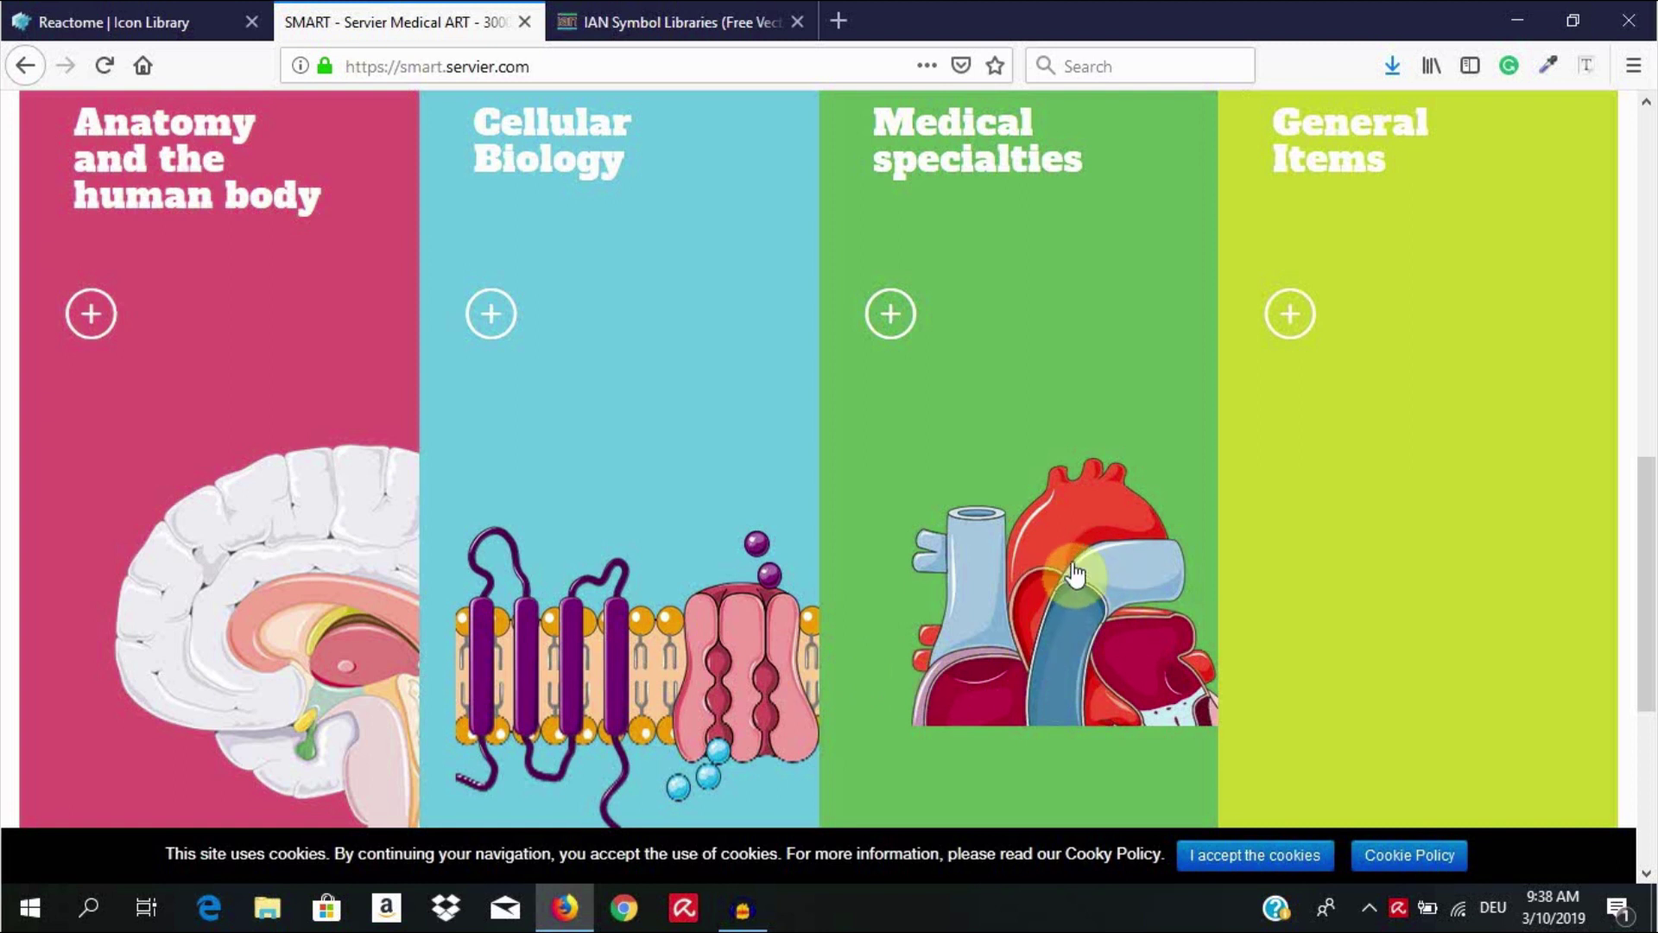
left_click(682, 26)
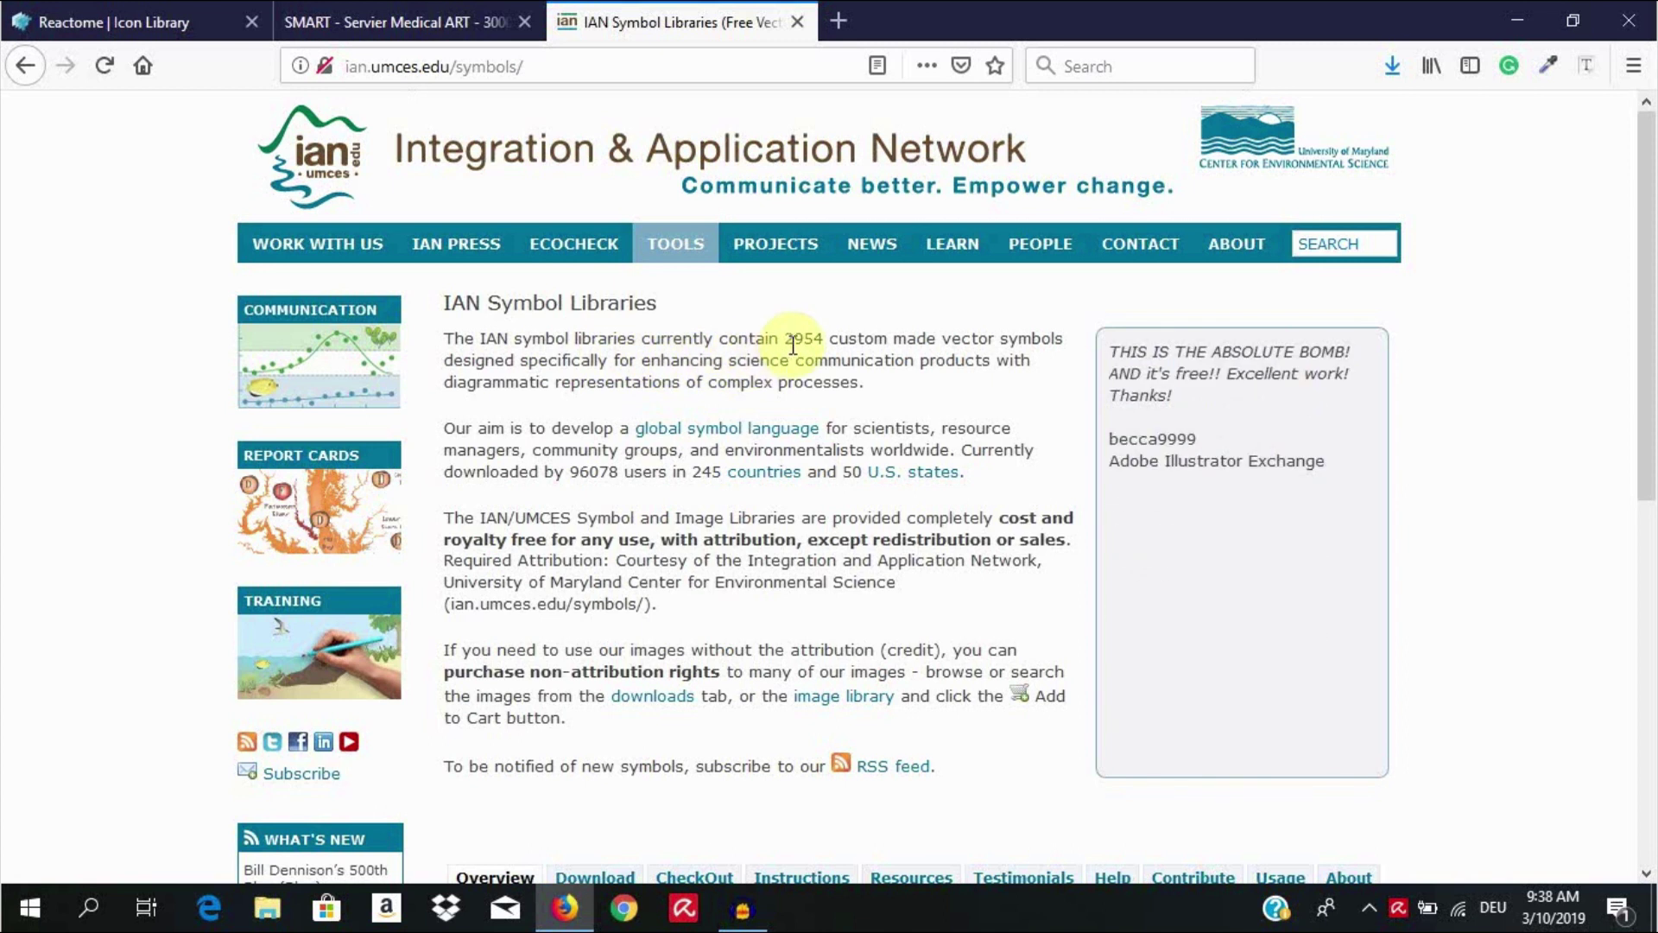
left_click_drag(784, 340, 1064, 344)
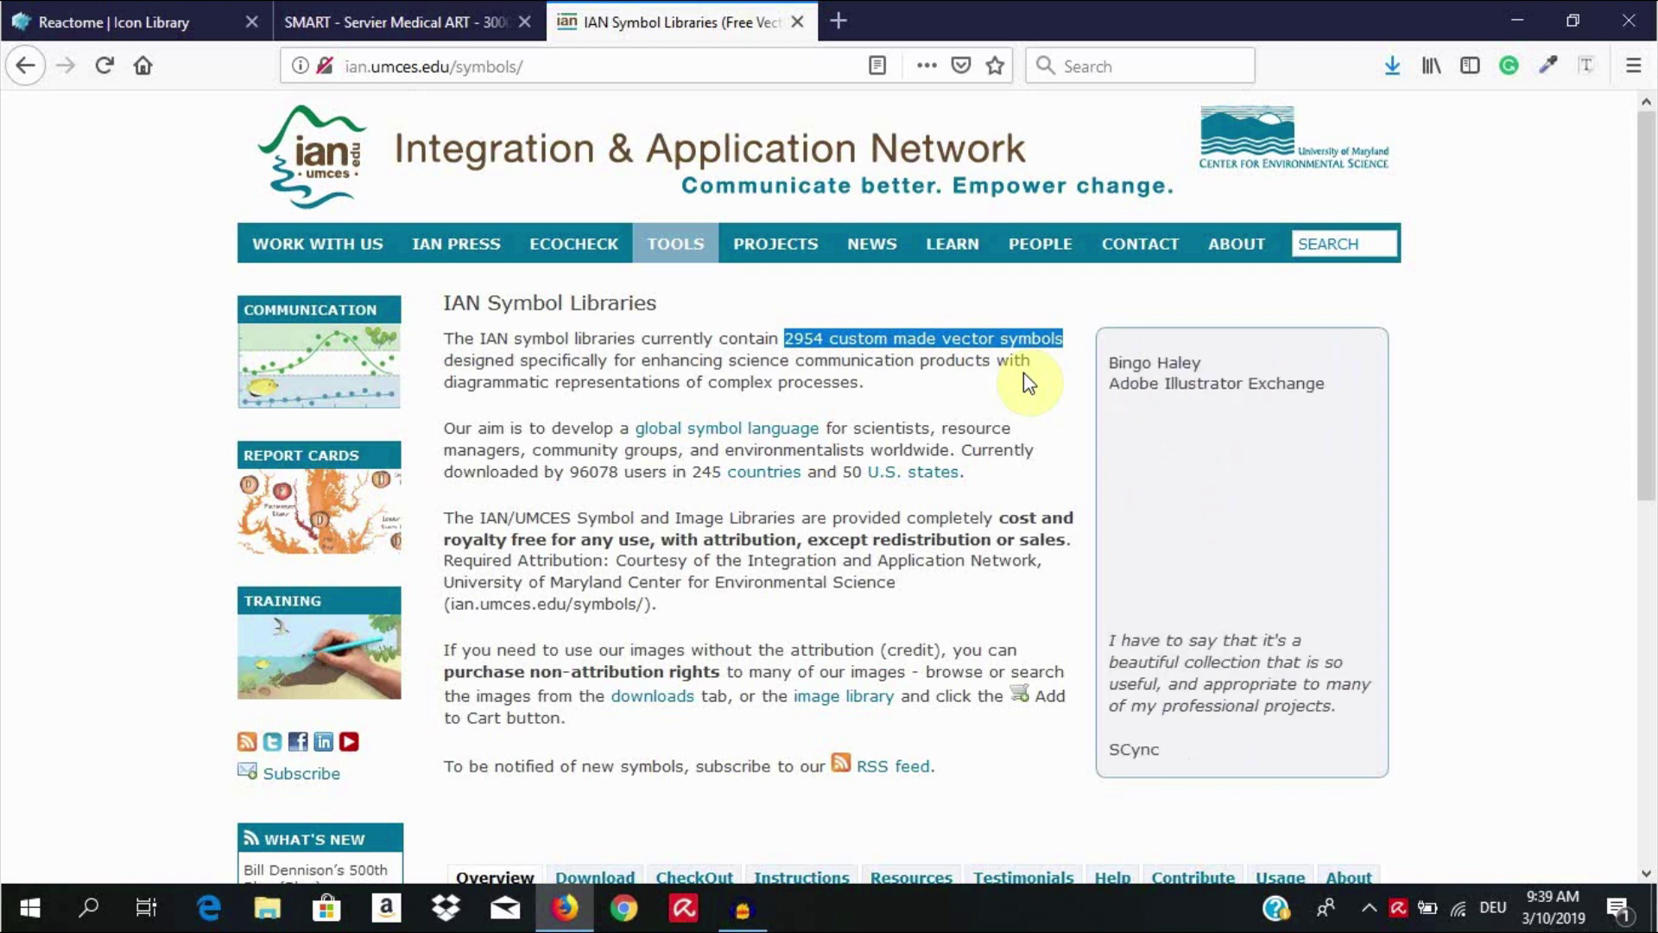
left_click(1023, 374)
scroll(1023, 383, "down", 3)
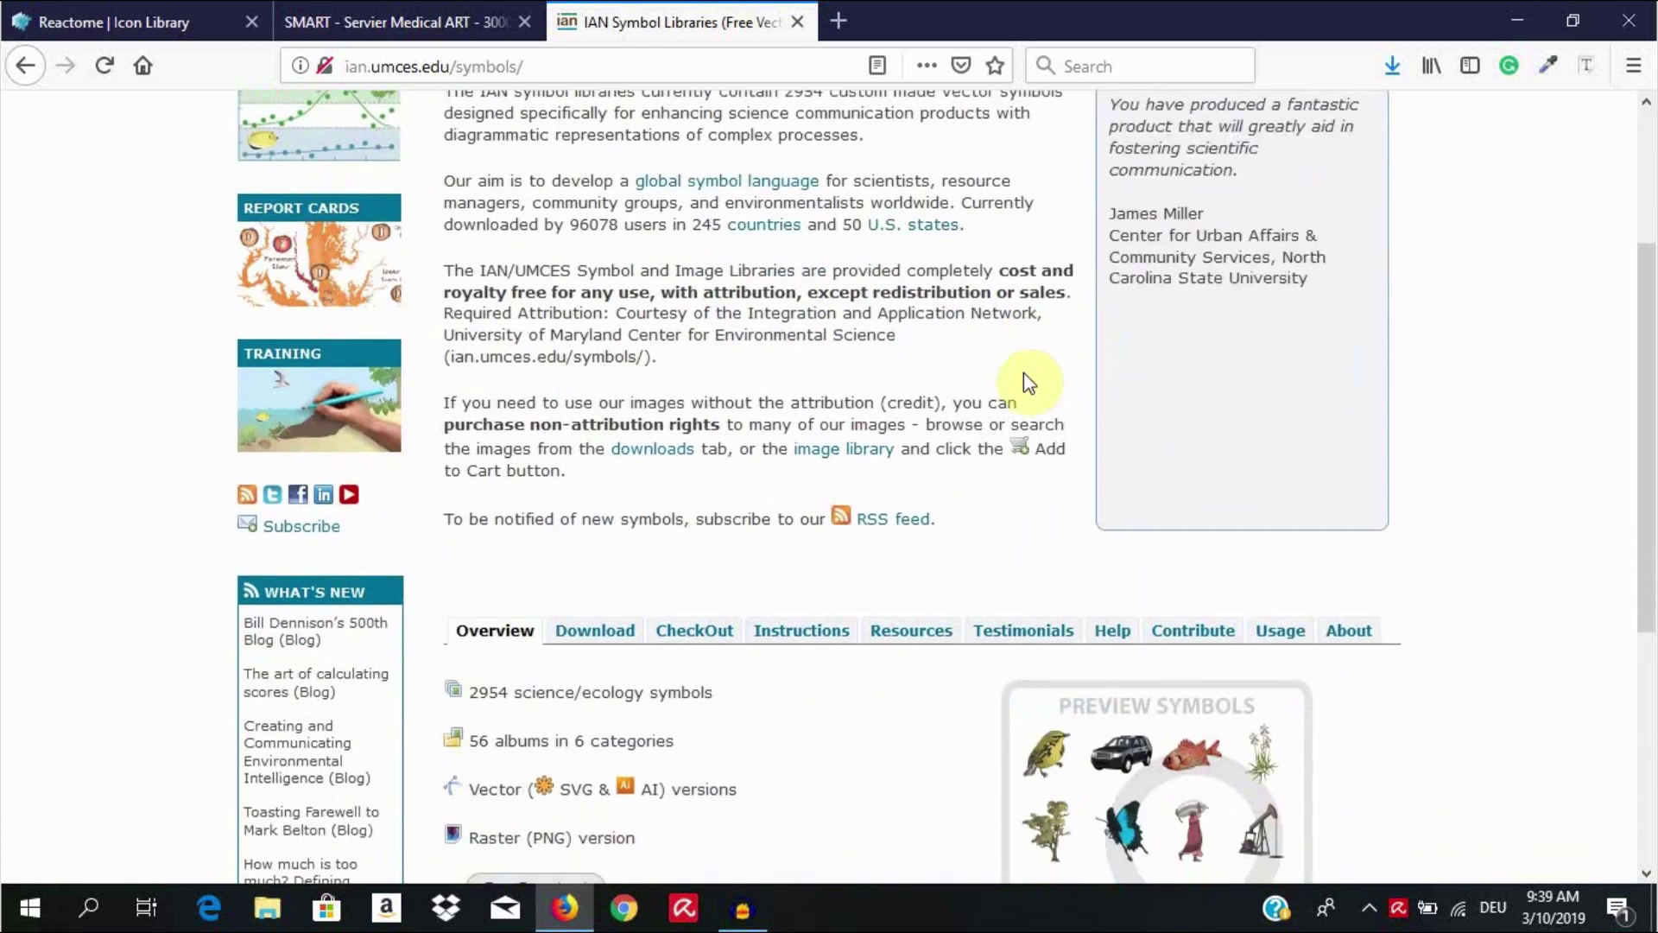
scroll(1023, 383, "down", 3)
scroll(1027, 381, "down", 2)
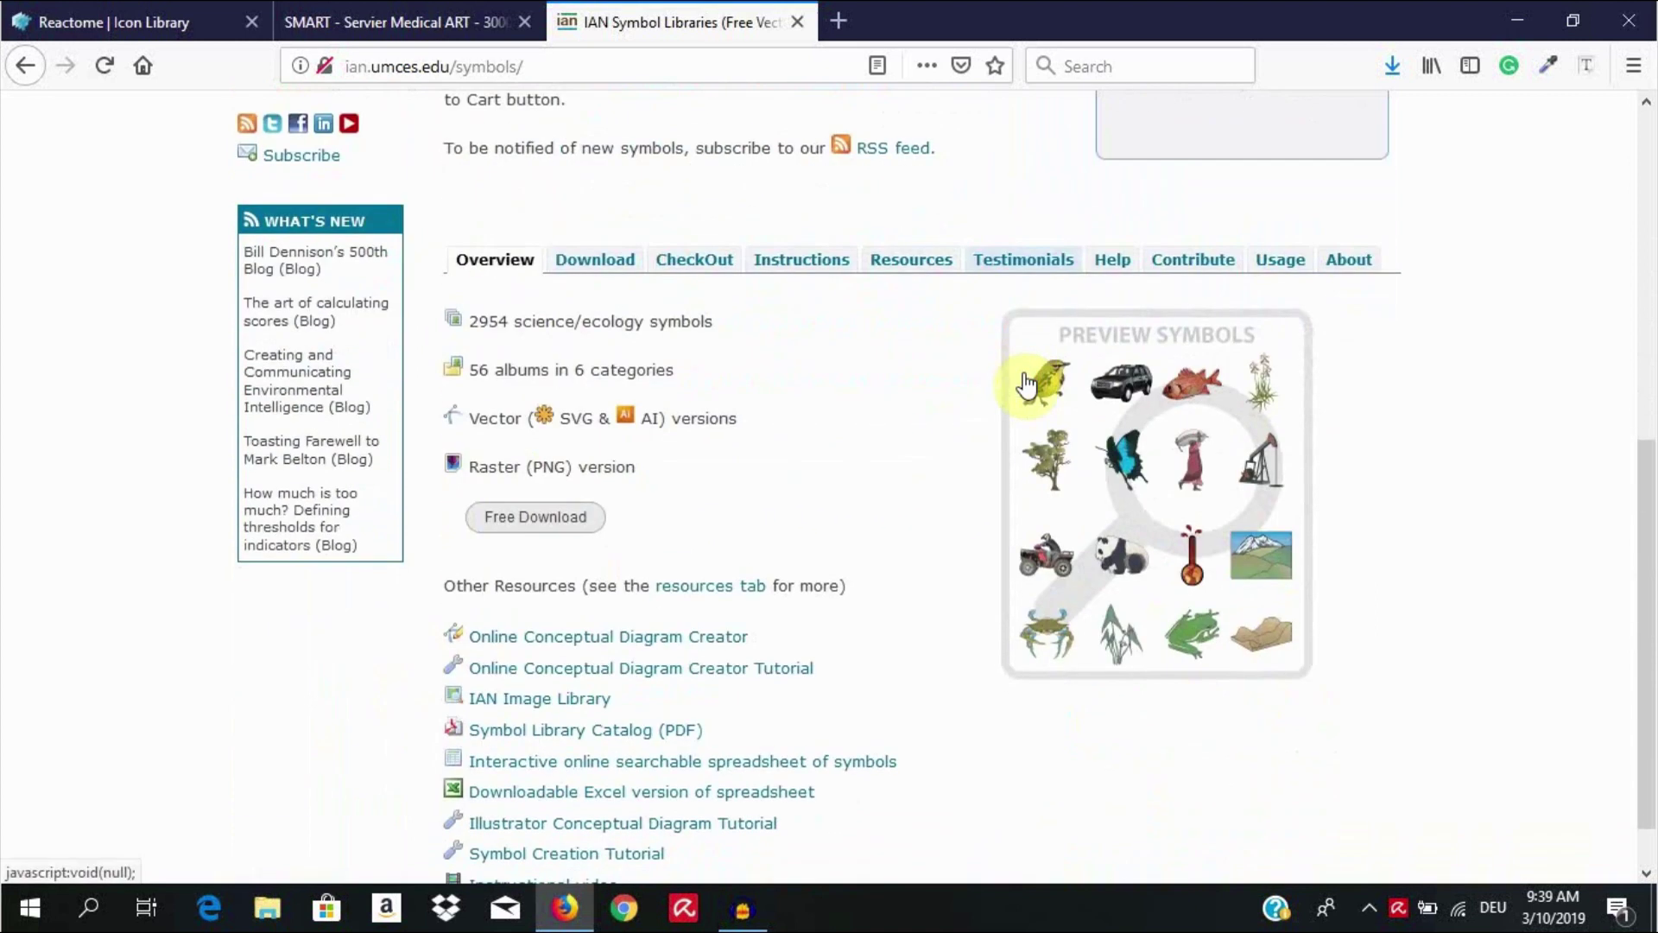
scroll(993, 396, "down", 1)
scroll(991, 403, "up", 3)
scroll(992, 403, "up", 6)
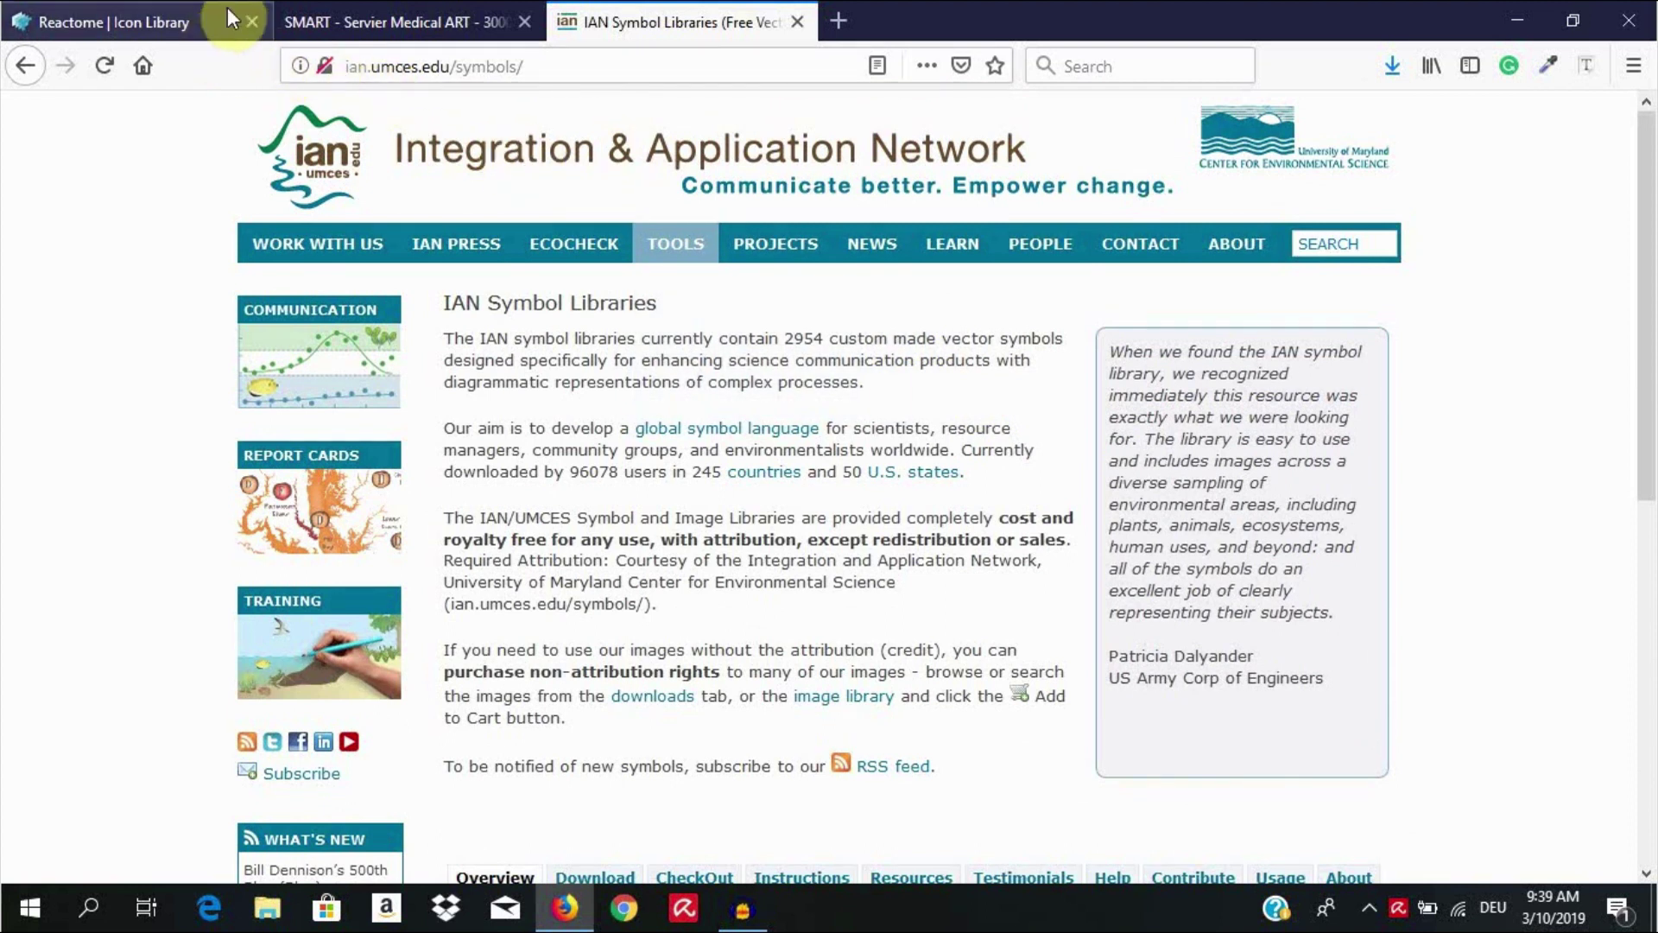
Compare the SMART, IAN and Reactome sites, finishing on Reactome's Icon Library.
left_click(328, 18)
left_click(157, 28)
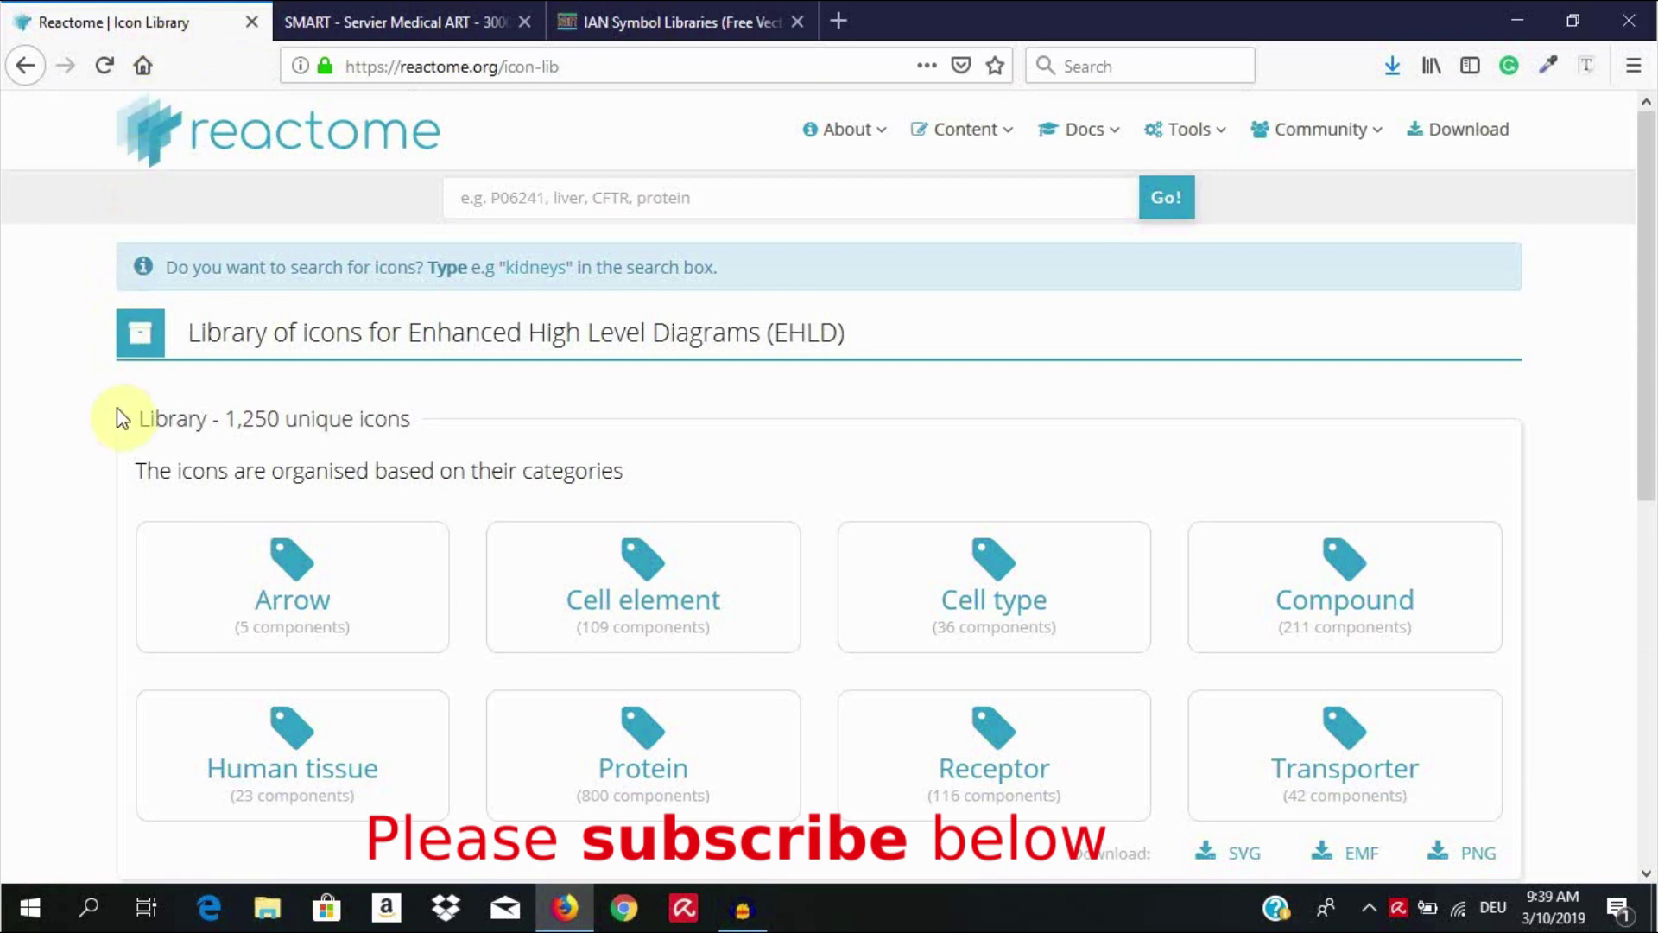
left_click(373, 33)
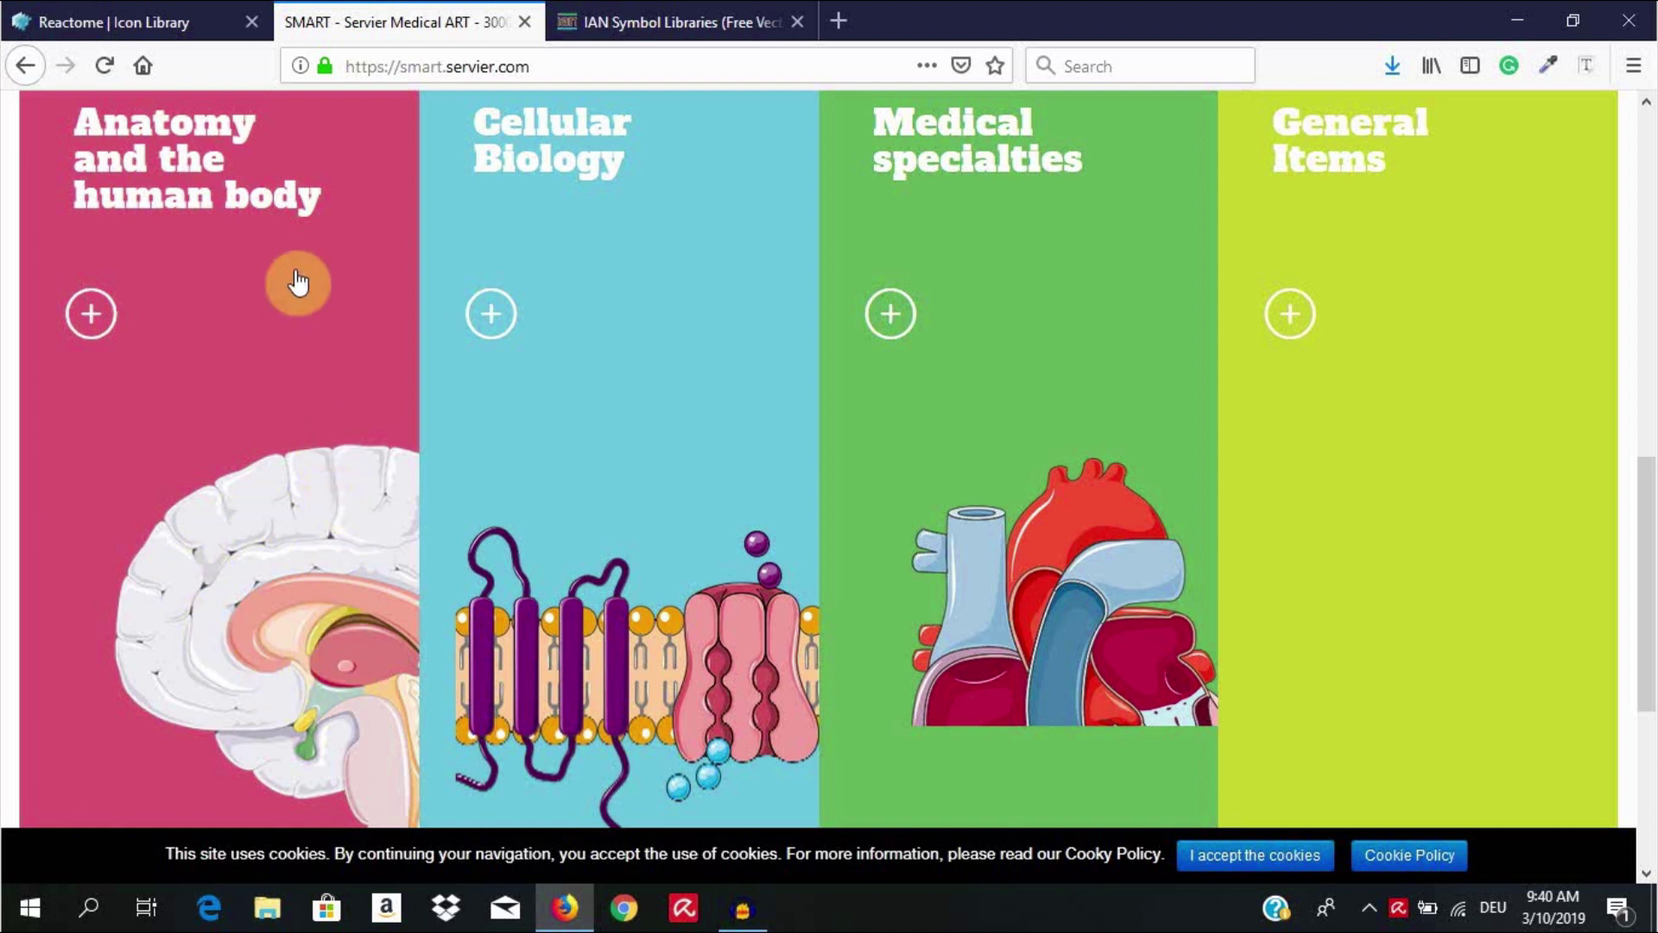
left_click(633, 24)
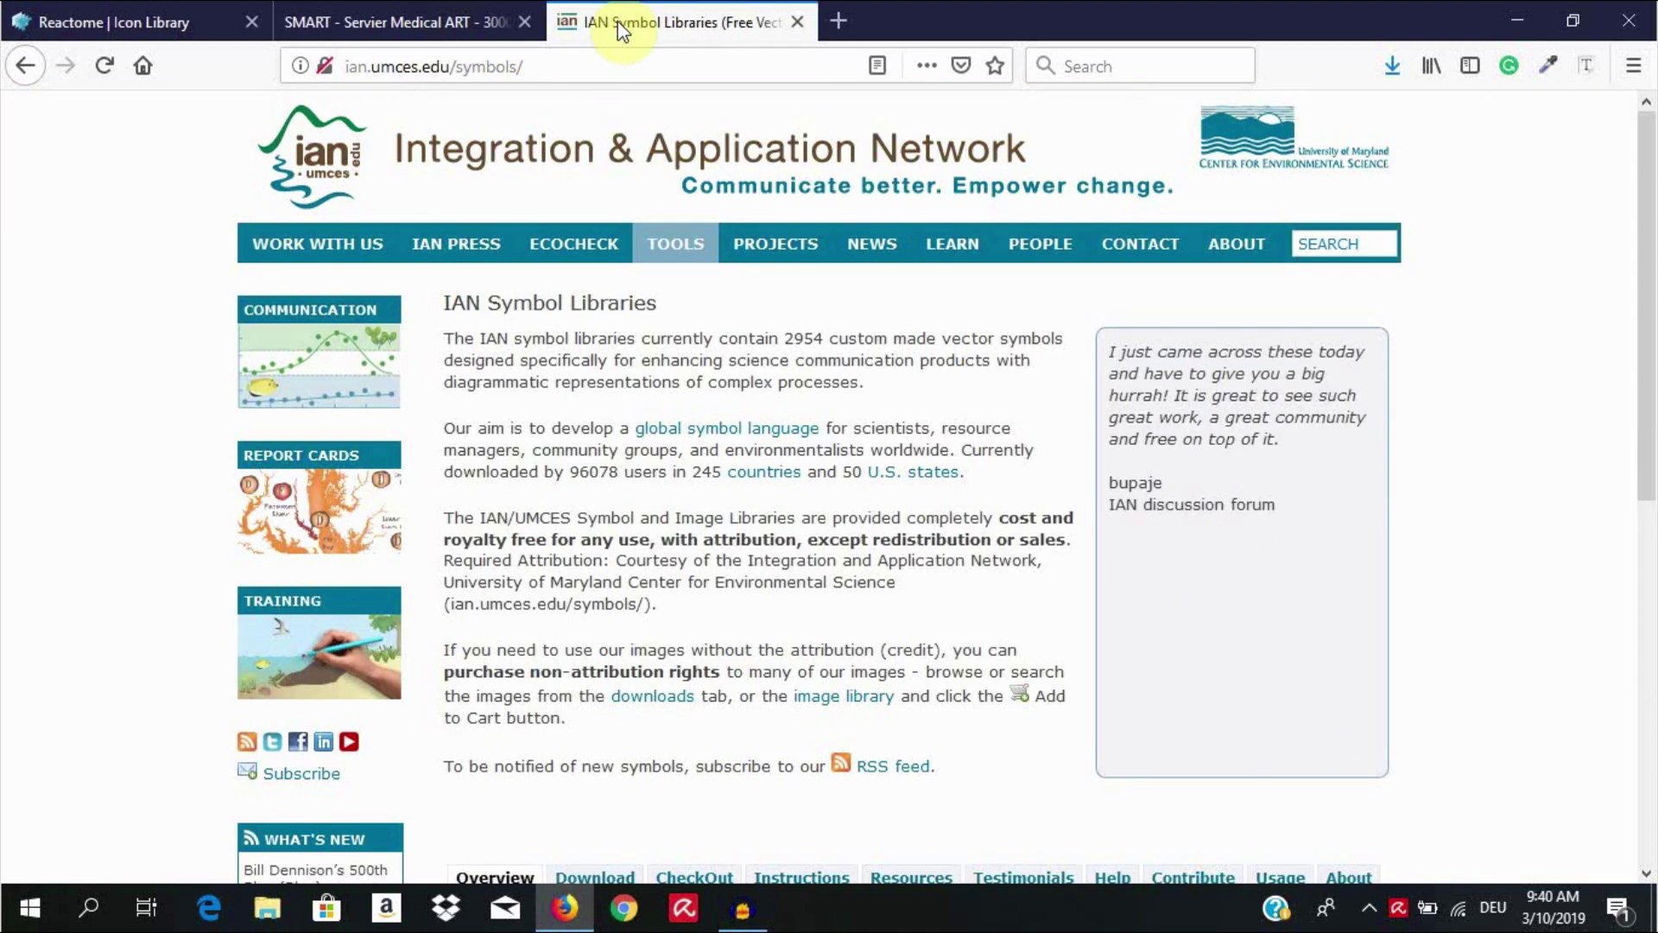
left_click(371, 12)
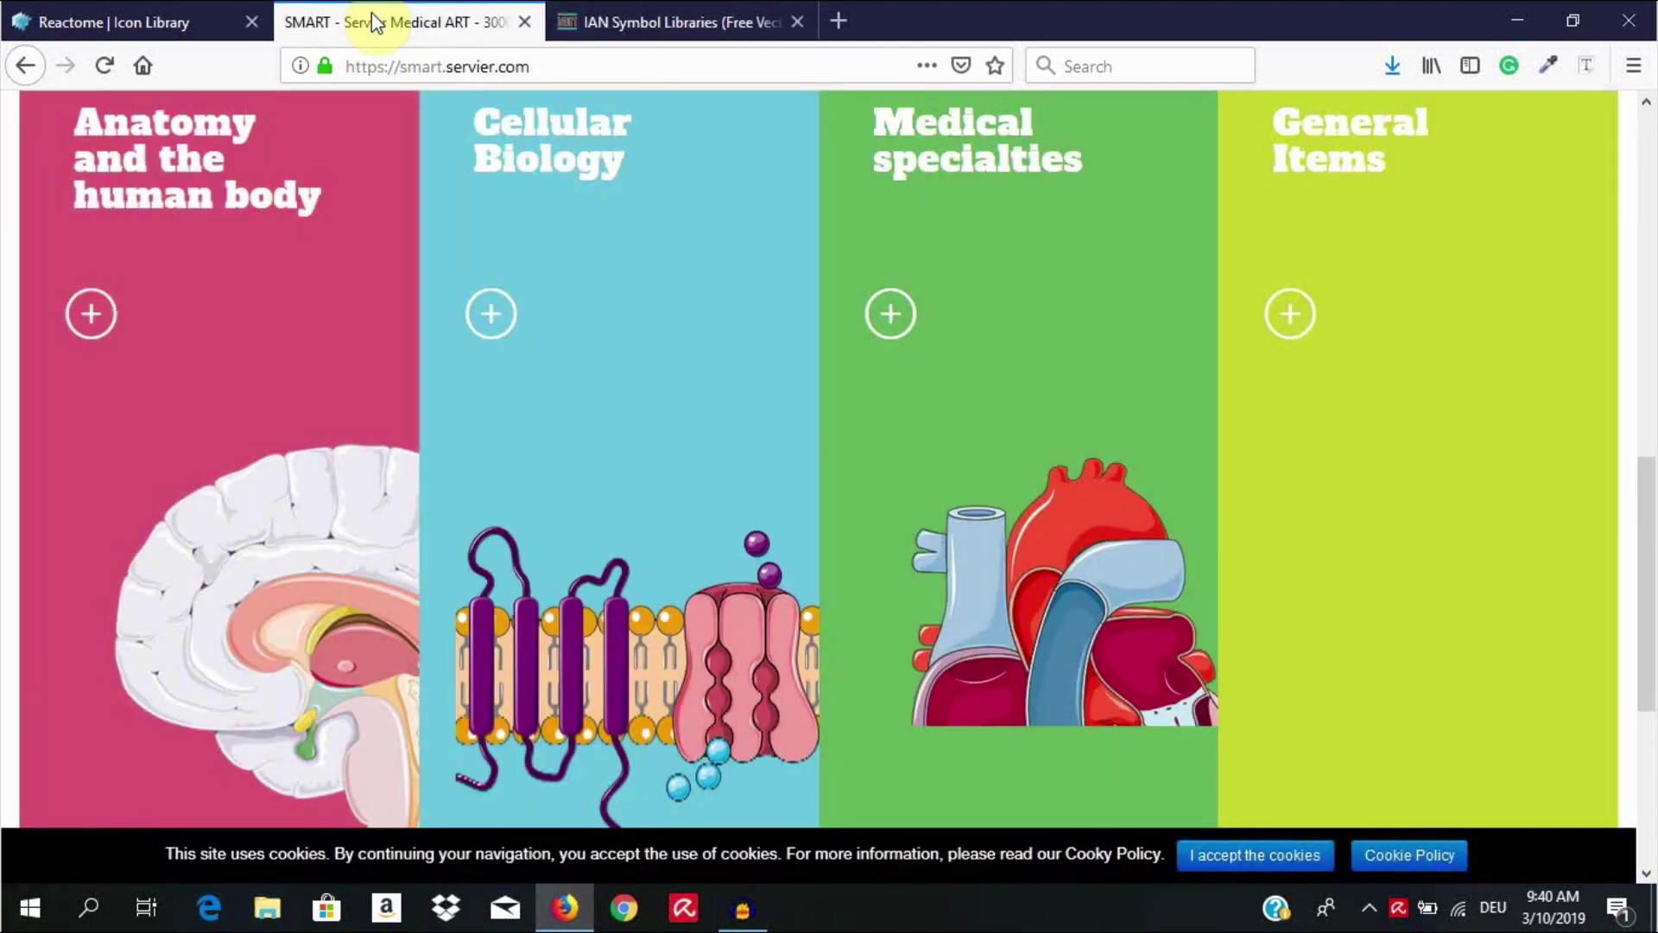
left_click(152, 22)
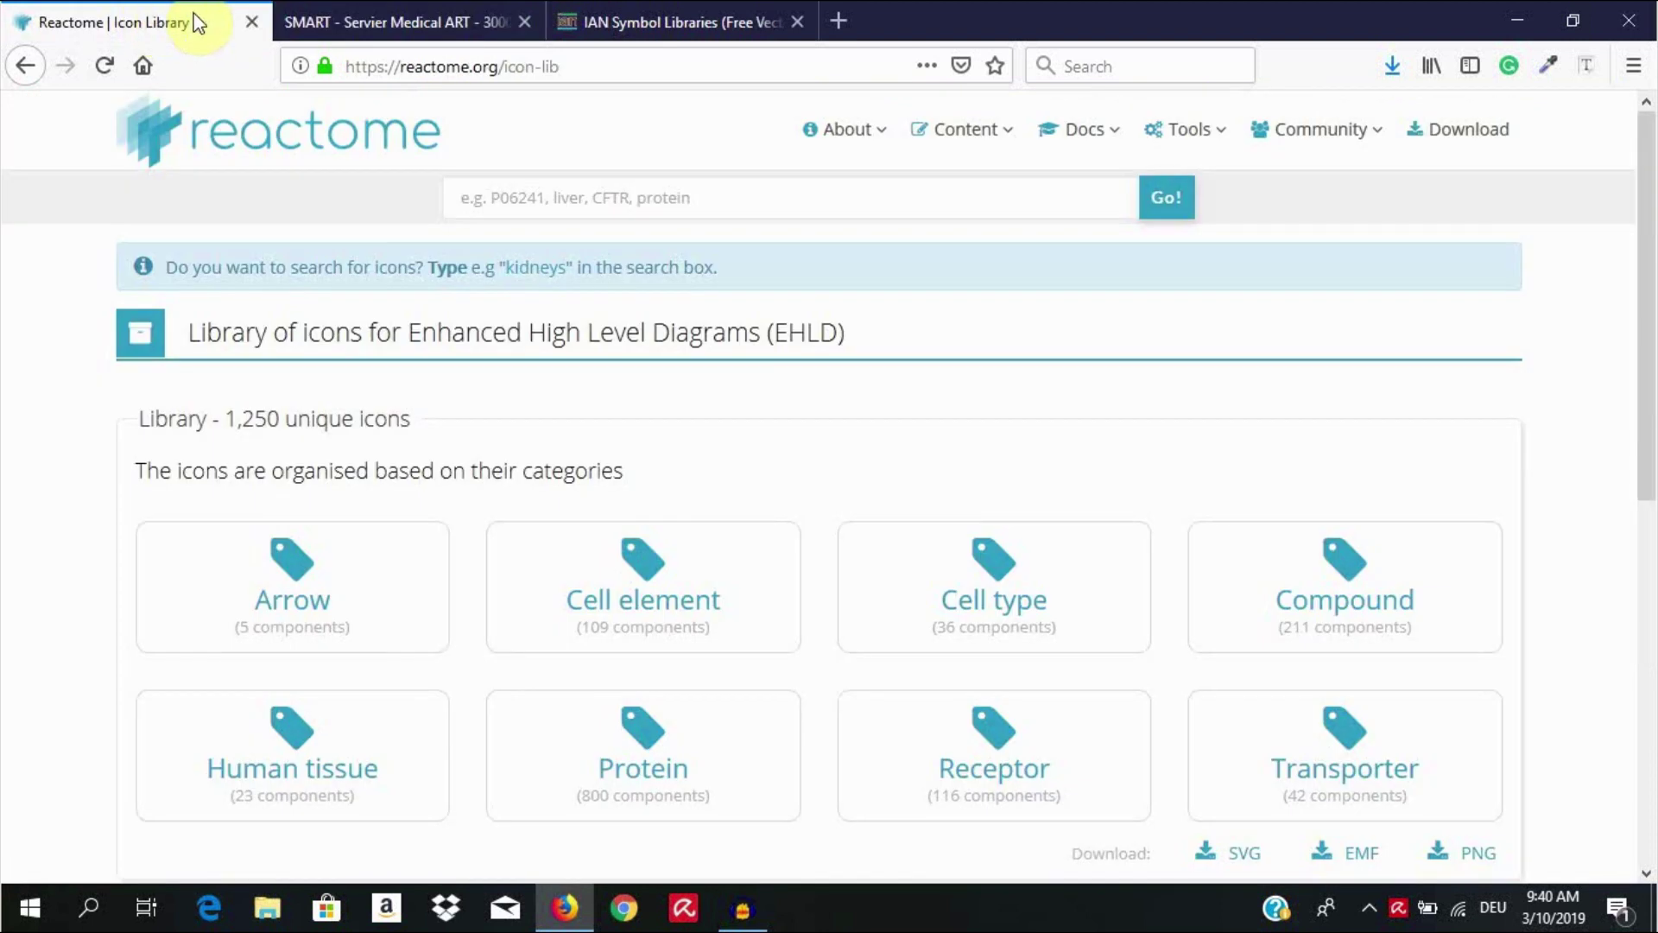
left_click(345, 19)
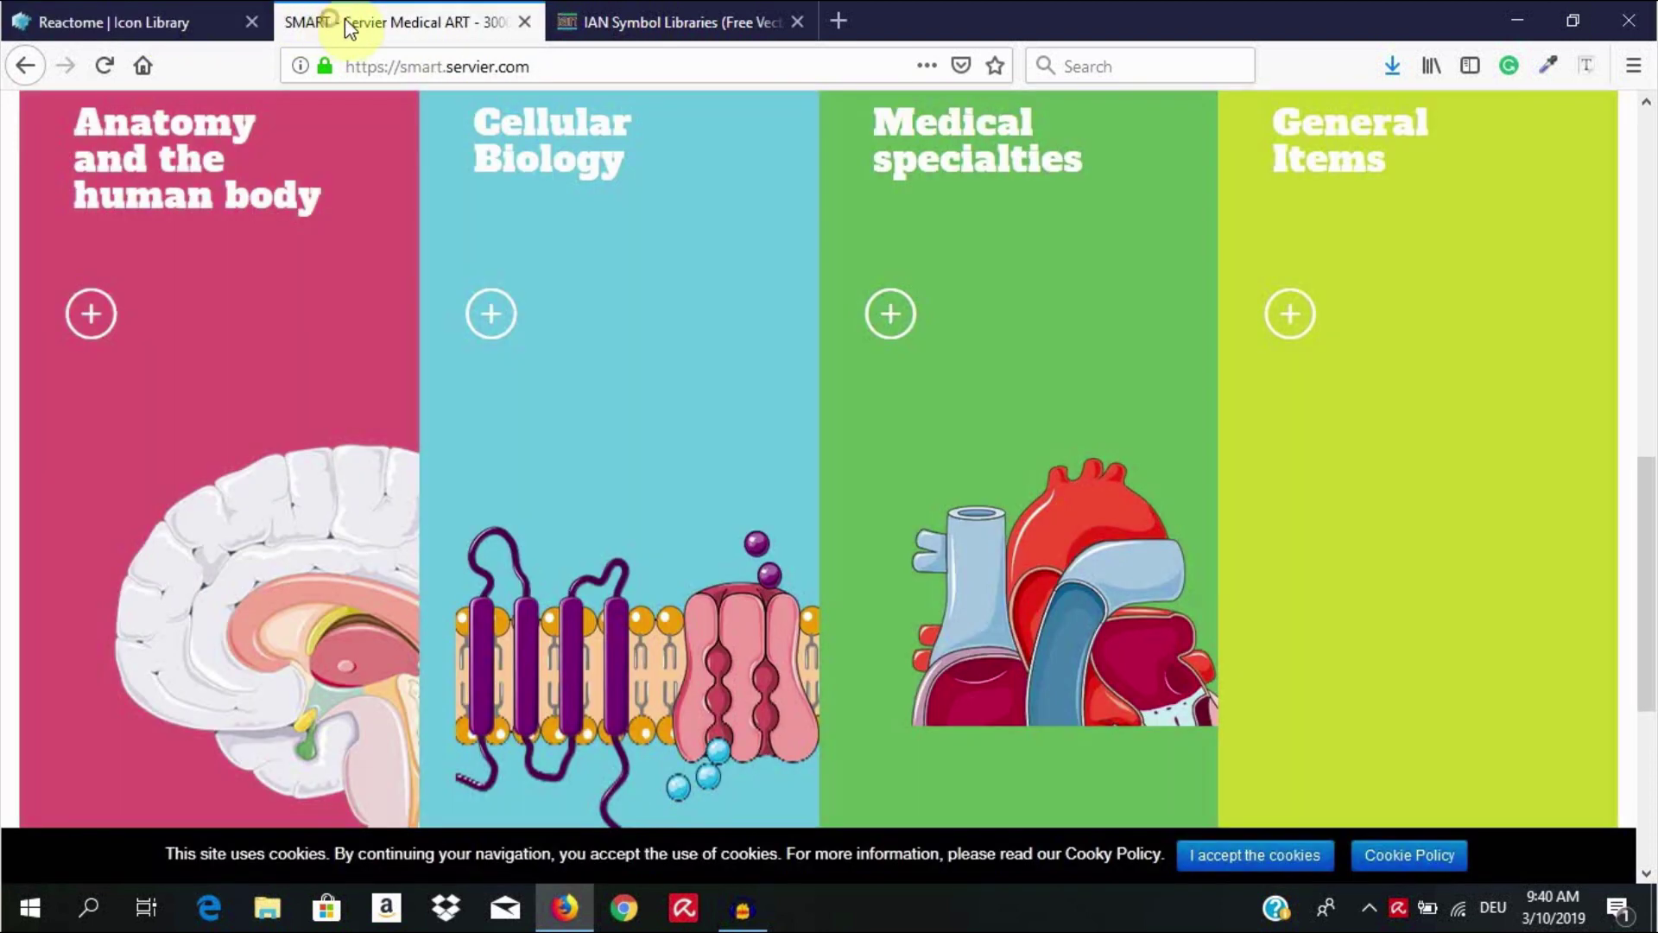
left_click(598, 28)
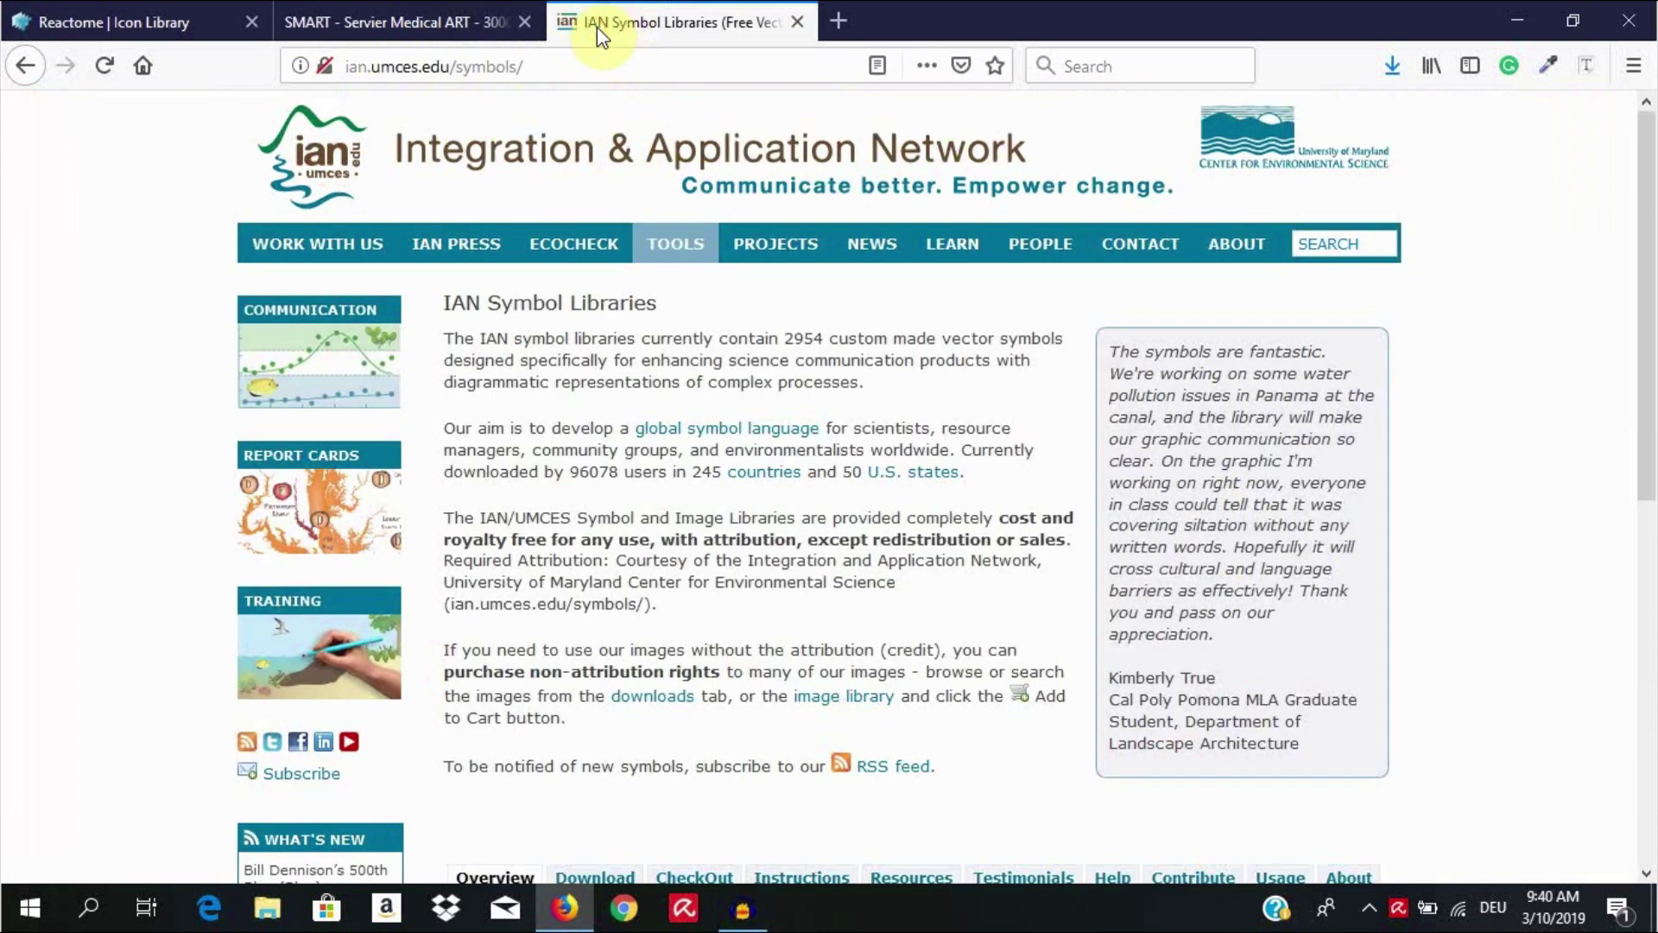
left_click(393, 19)
left_click(190, 22)
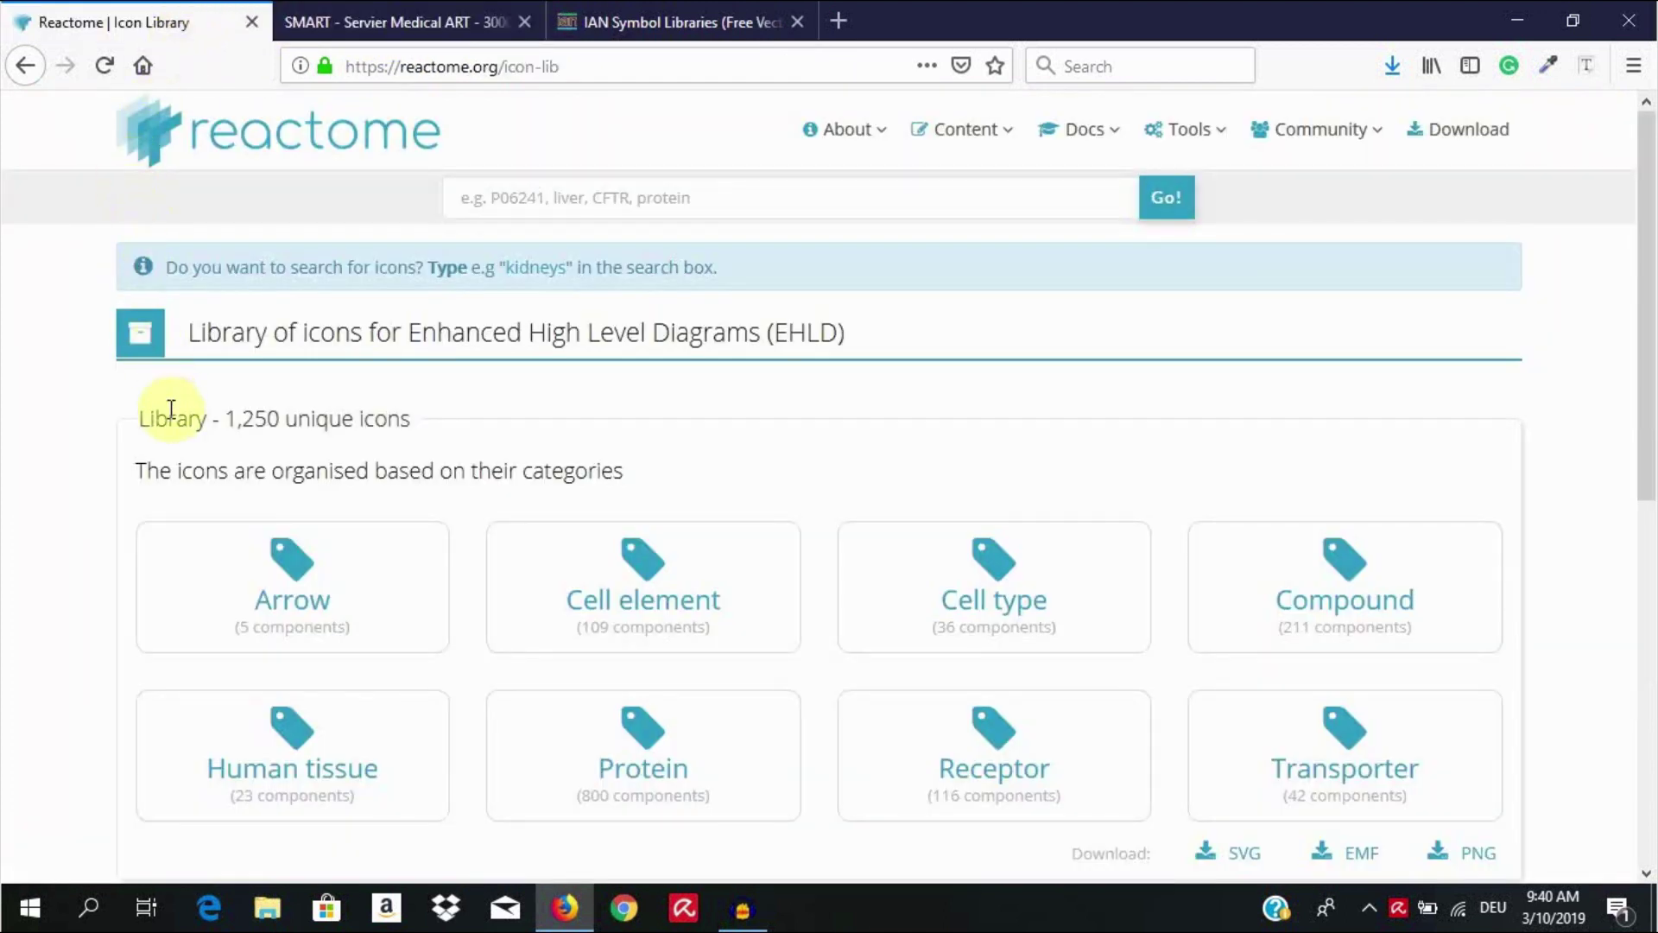
left_click(853, 132)
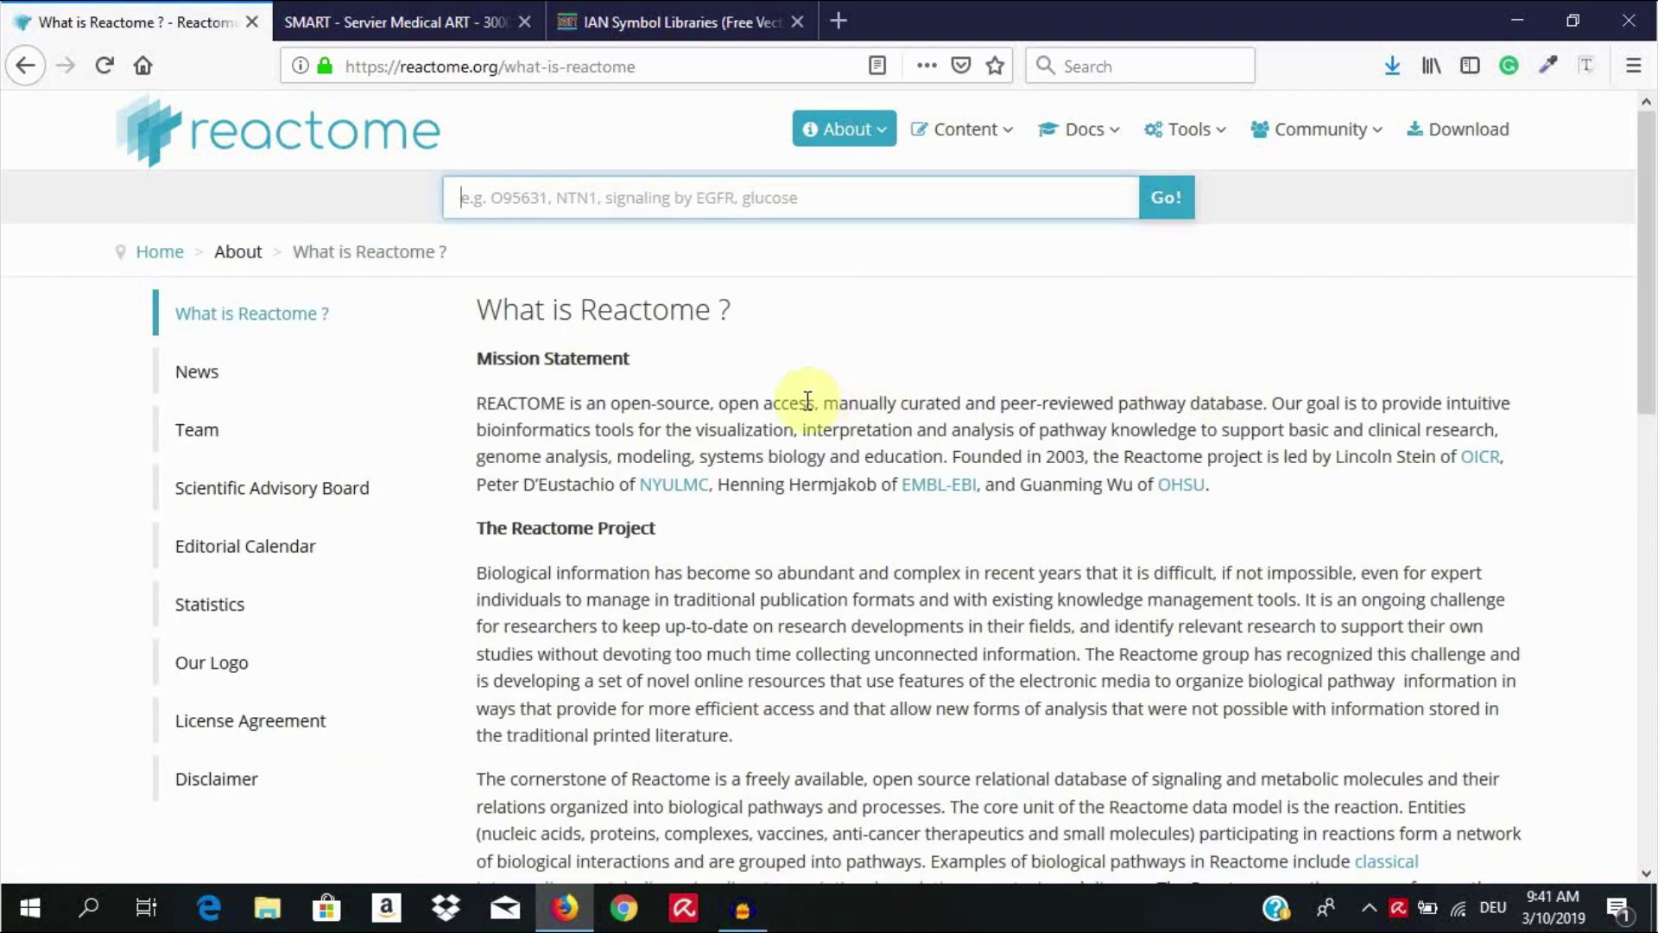
scroll(807, 400, "down", 2)
scroll(810, 406, "down", 2)
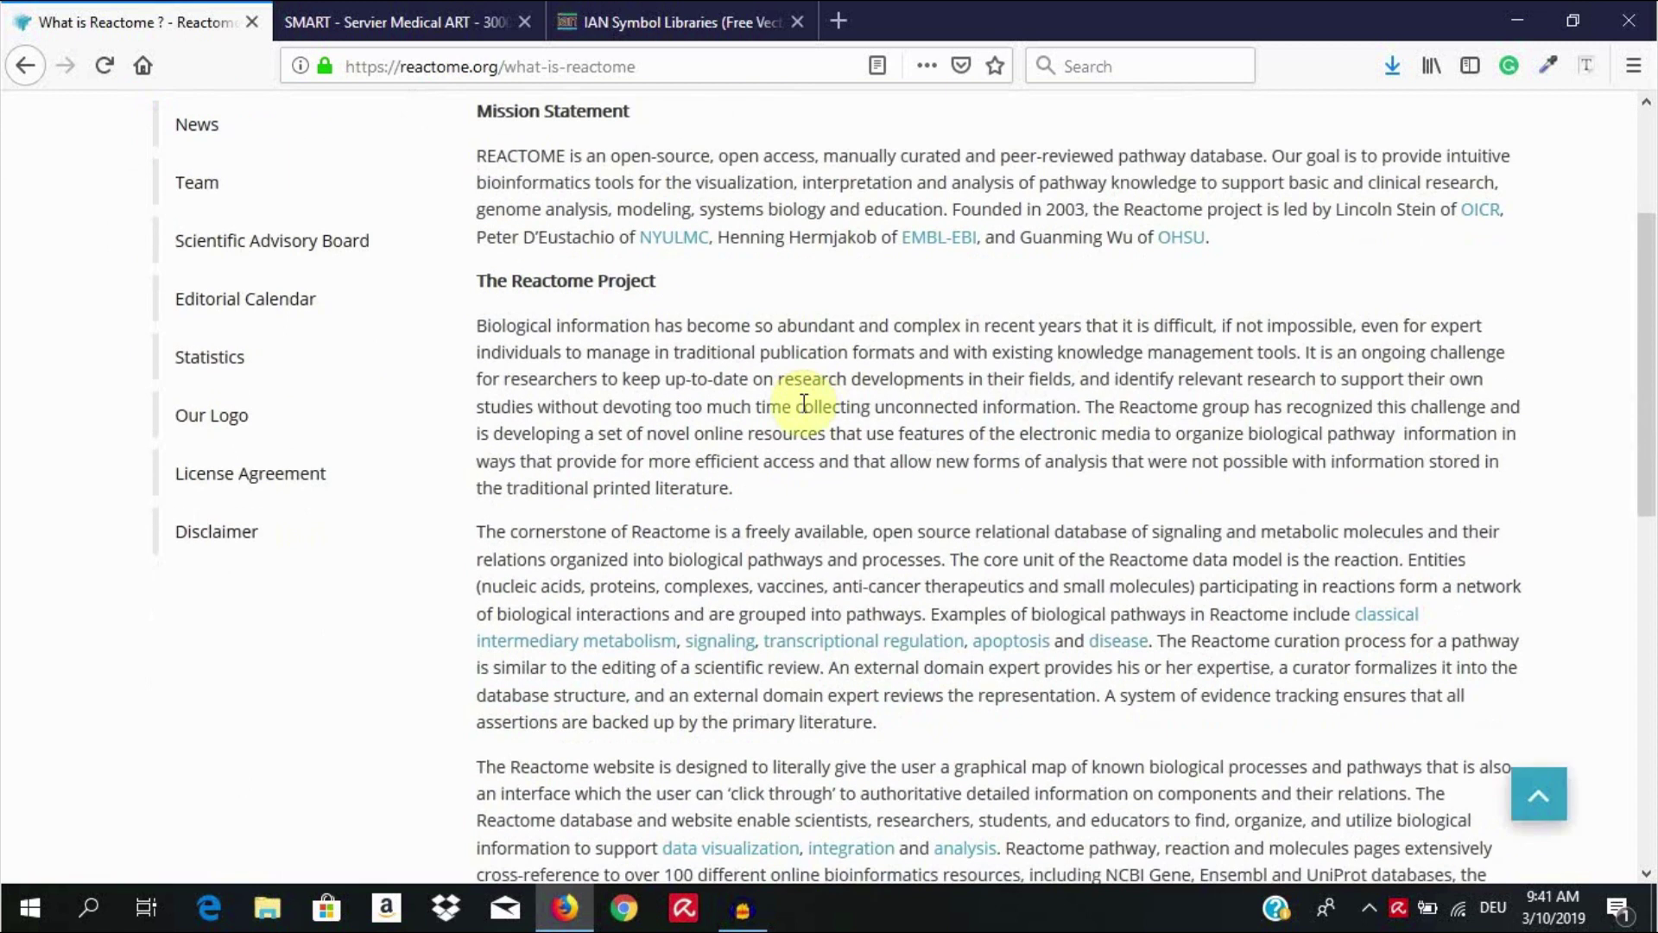
scroll(804, 404, "down", 2)
scroll(802, 406, "down", 6)
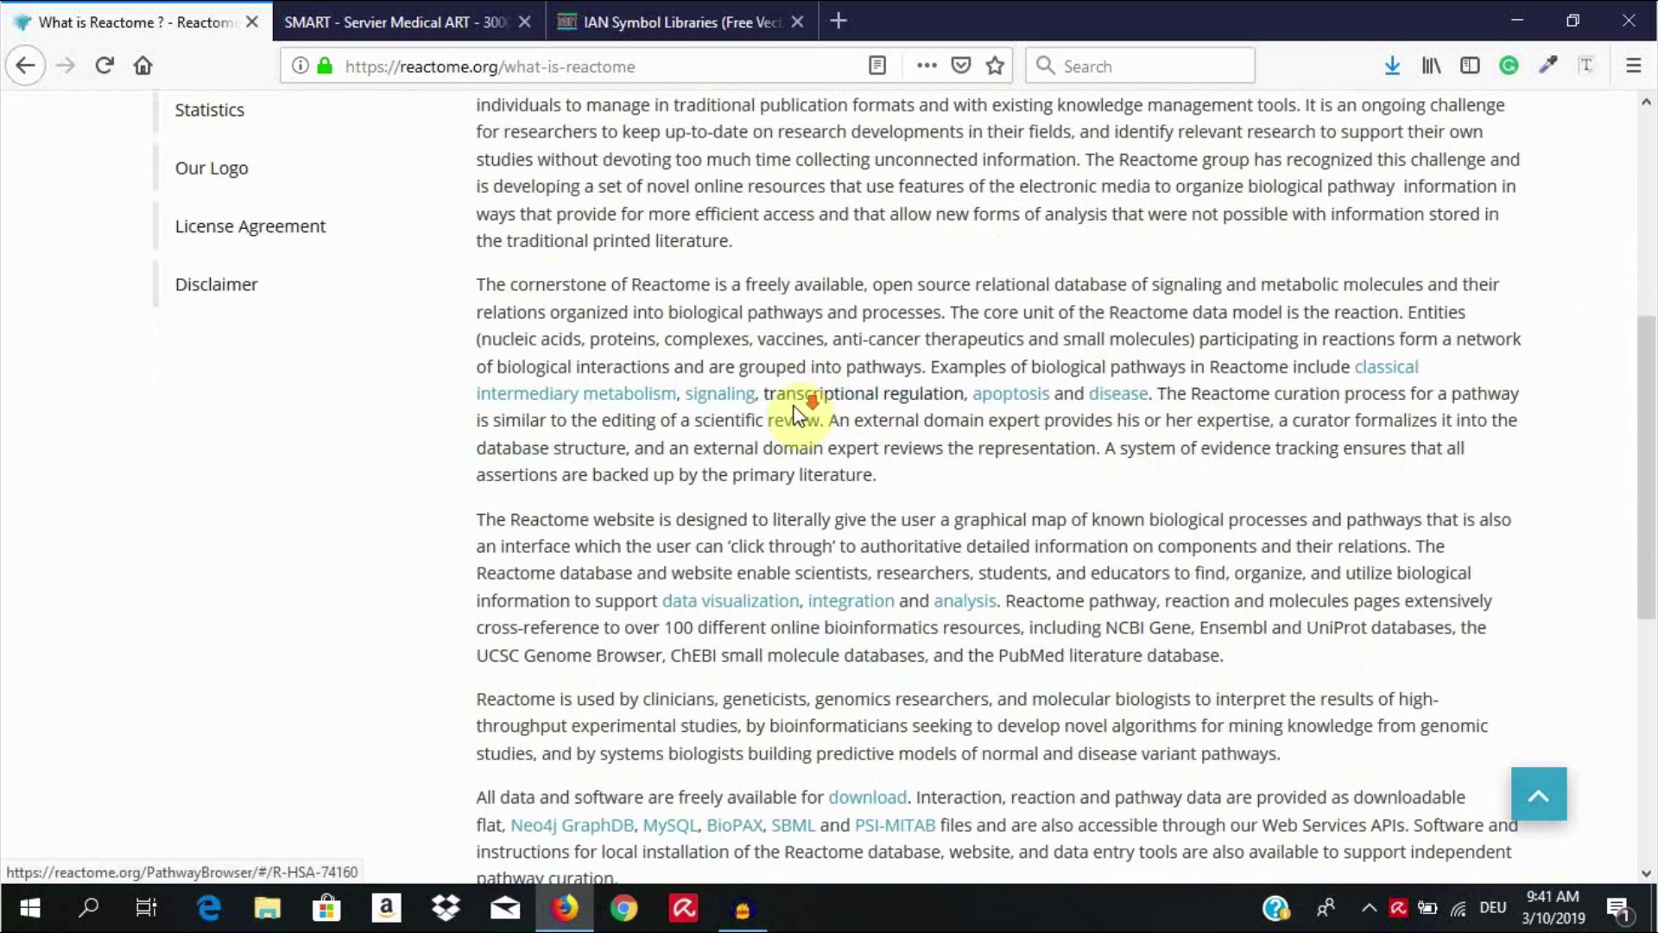
scroll(536, 387, "down", 2)
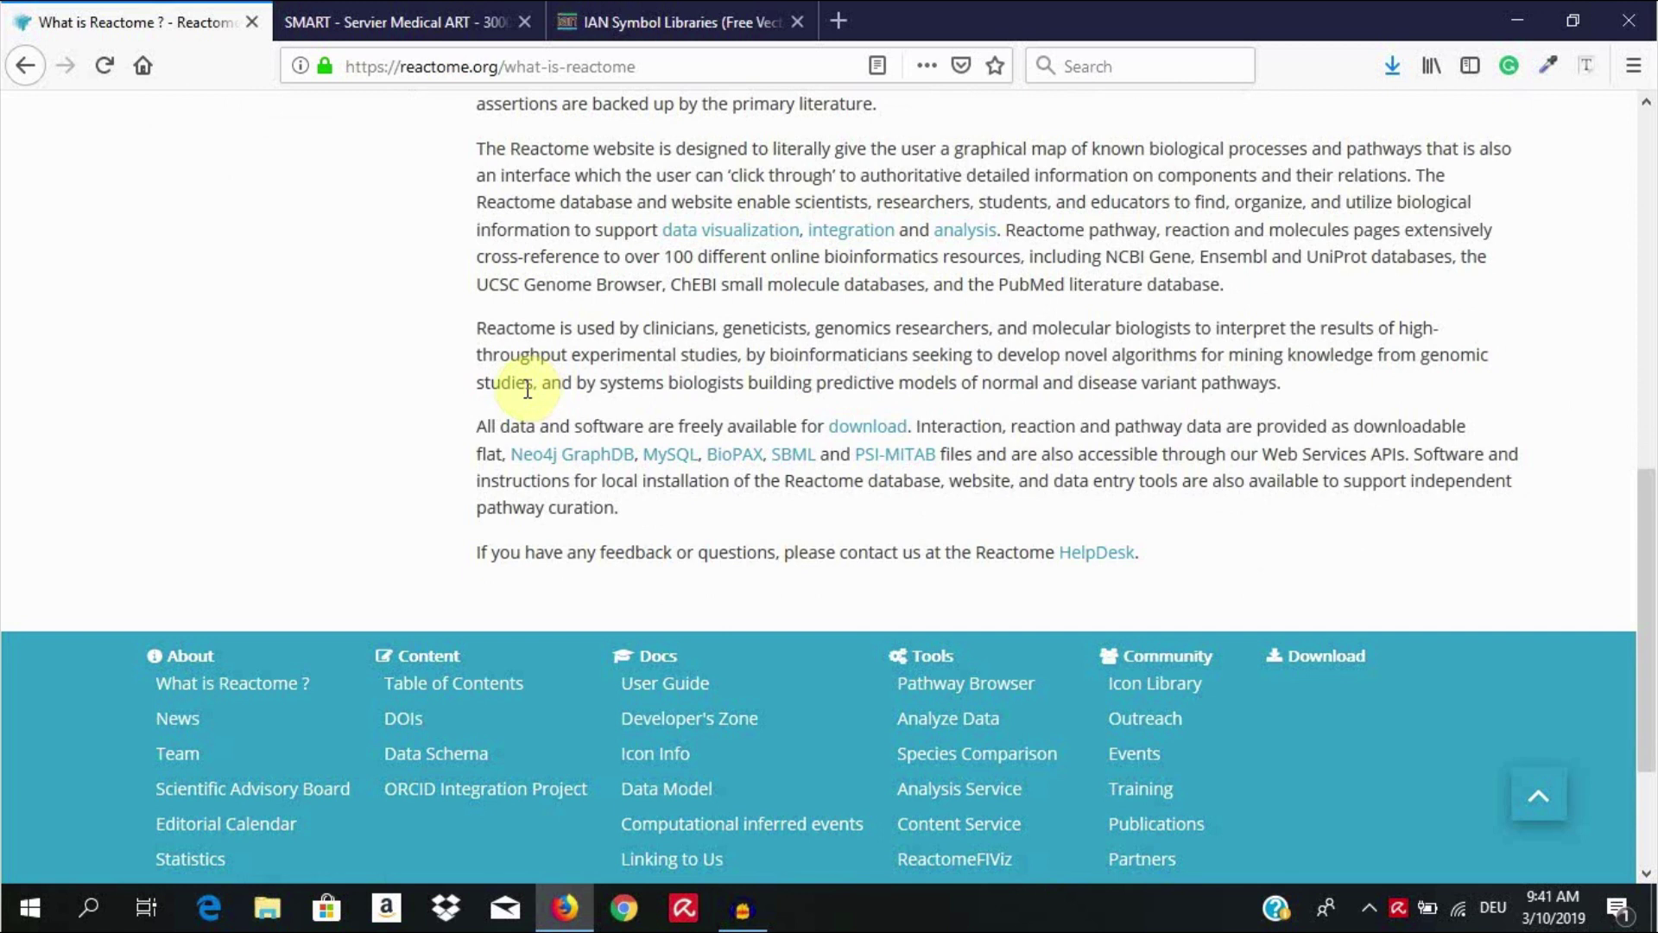
left_click_drag(477, 426, 847, 437)
left_click(684, 352)
scroll(533, 331, "up", 6)
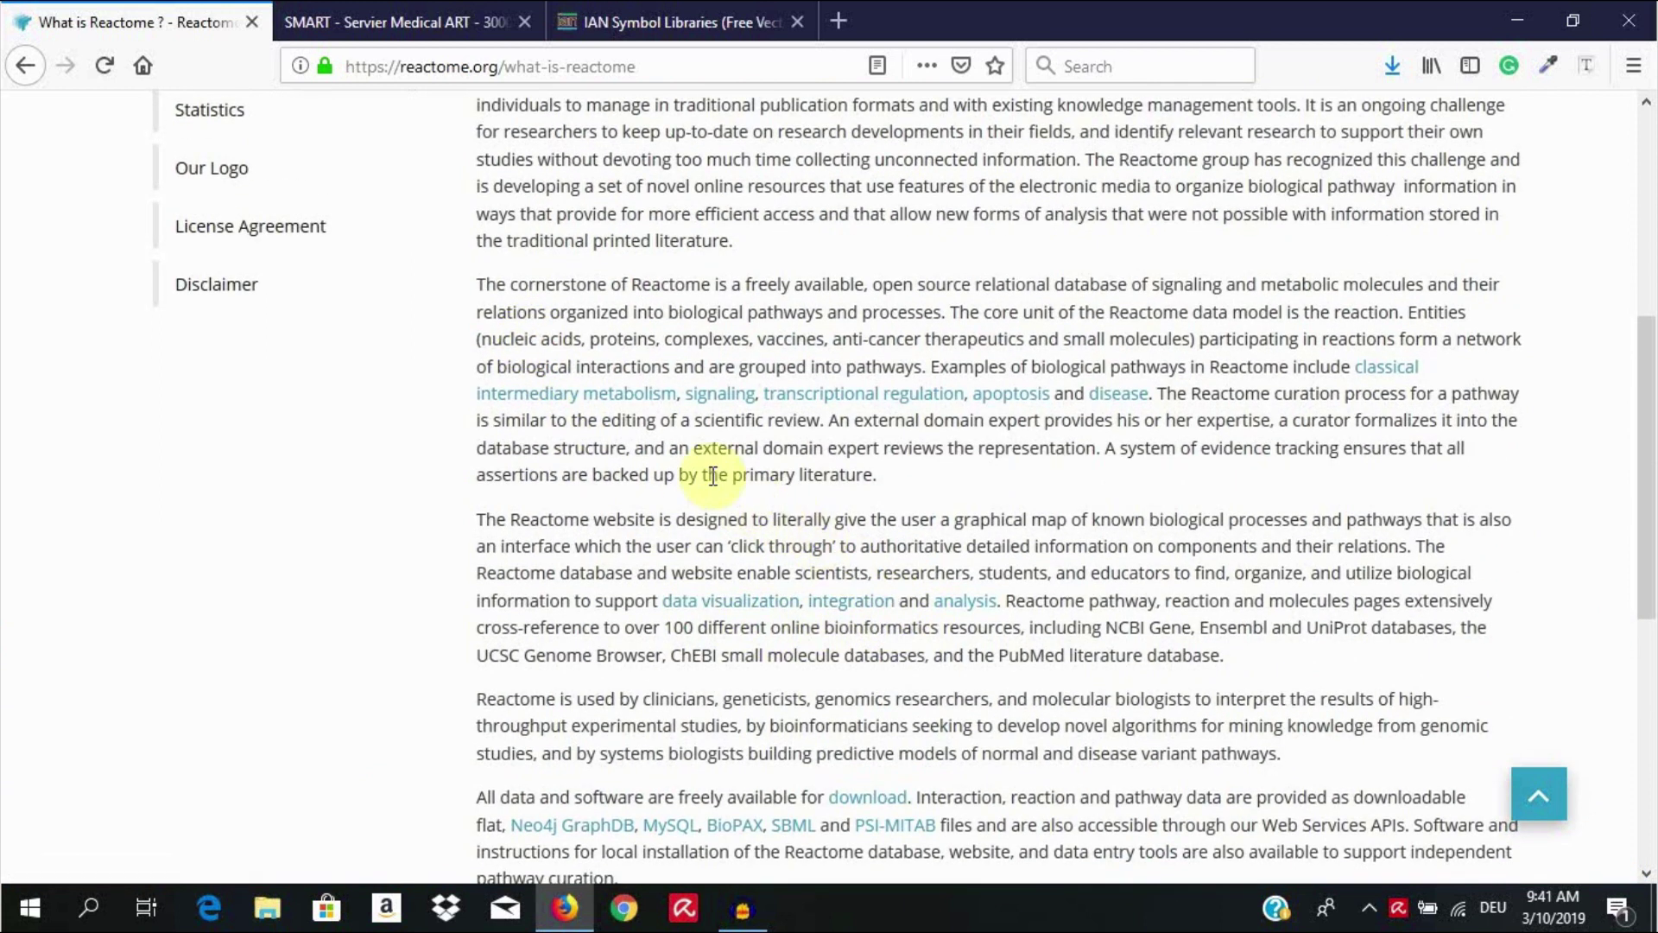
left_click(23, 67)
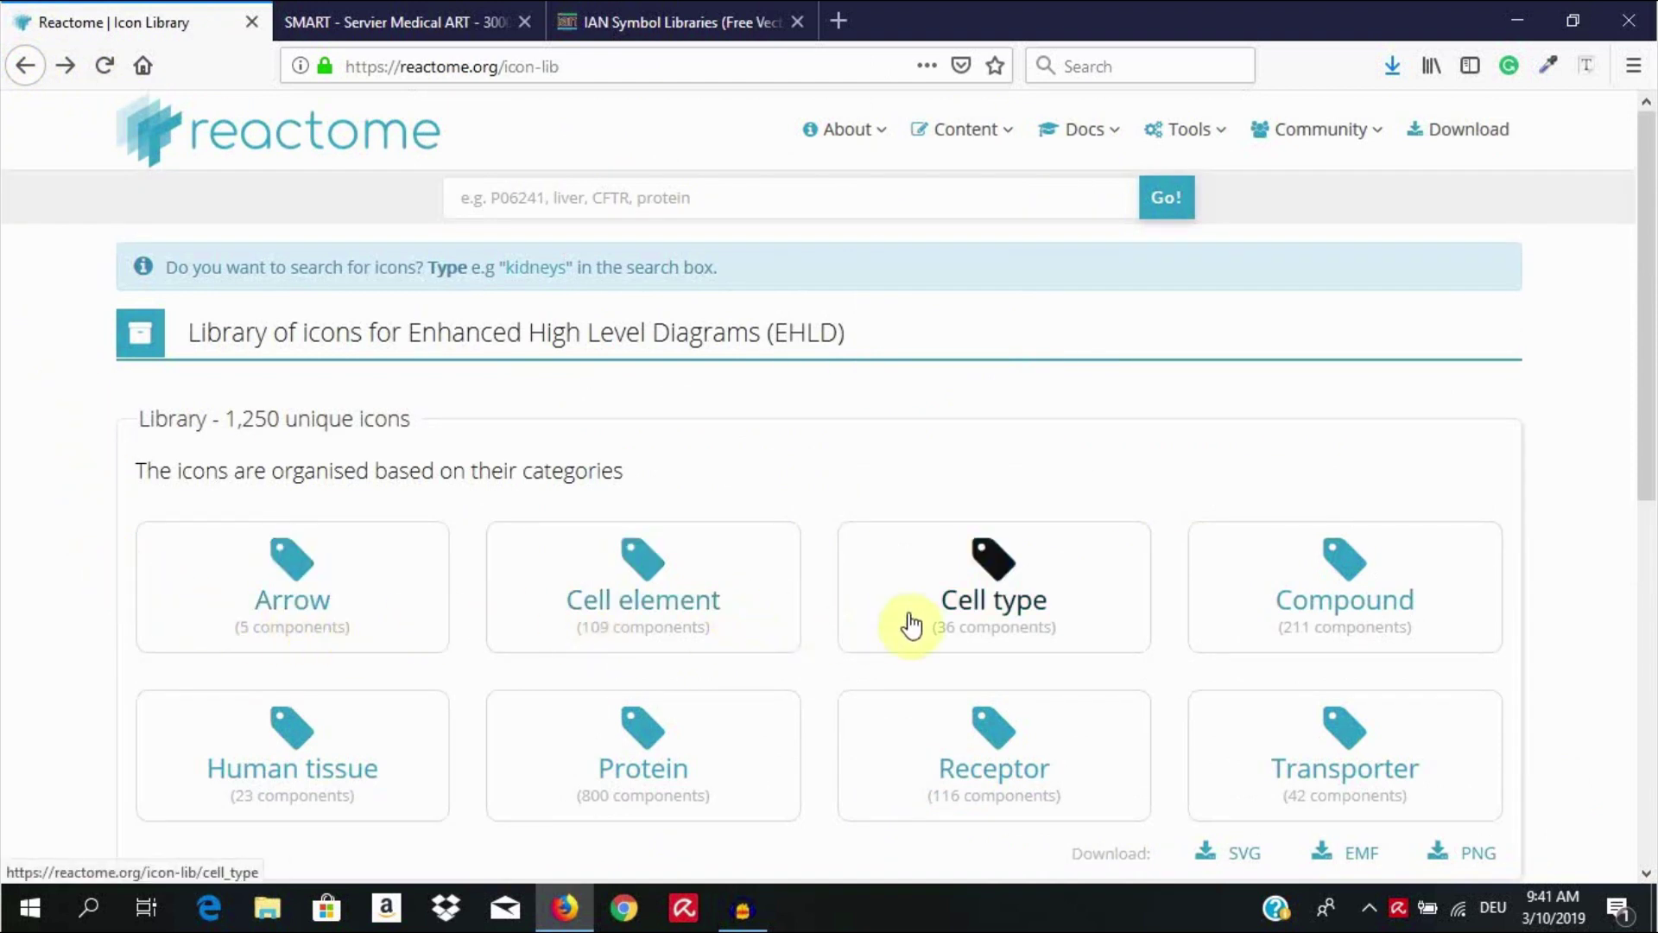
left_click(301, 577)
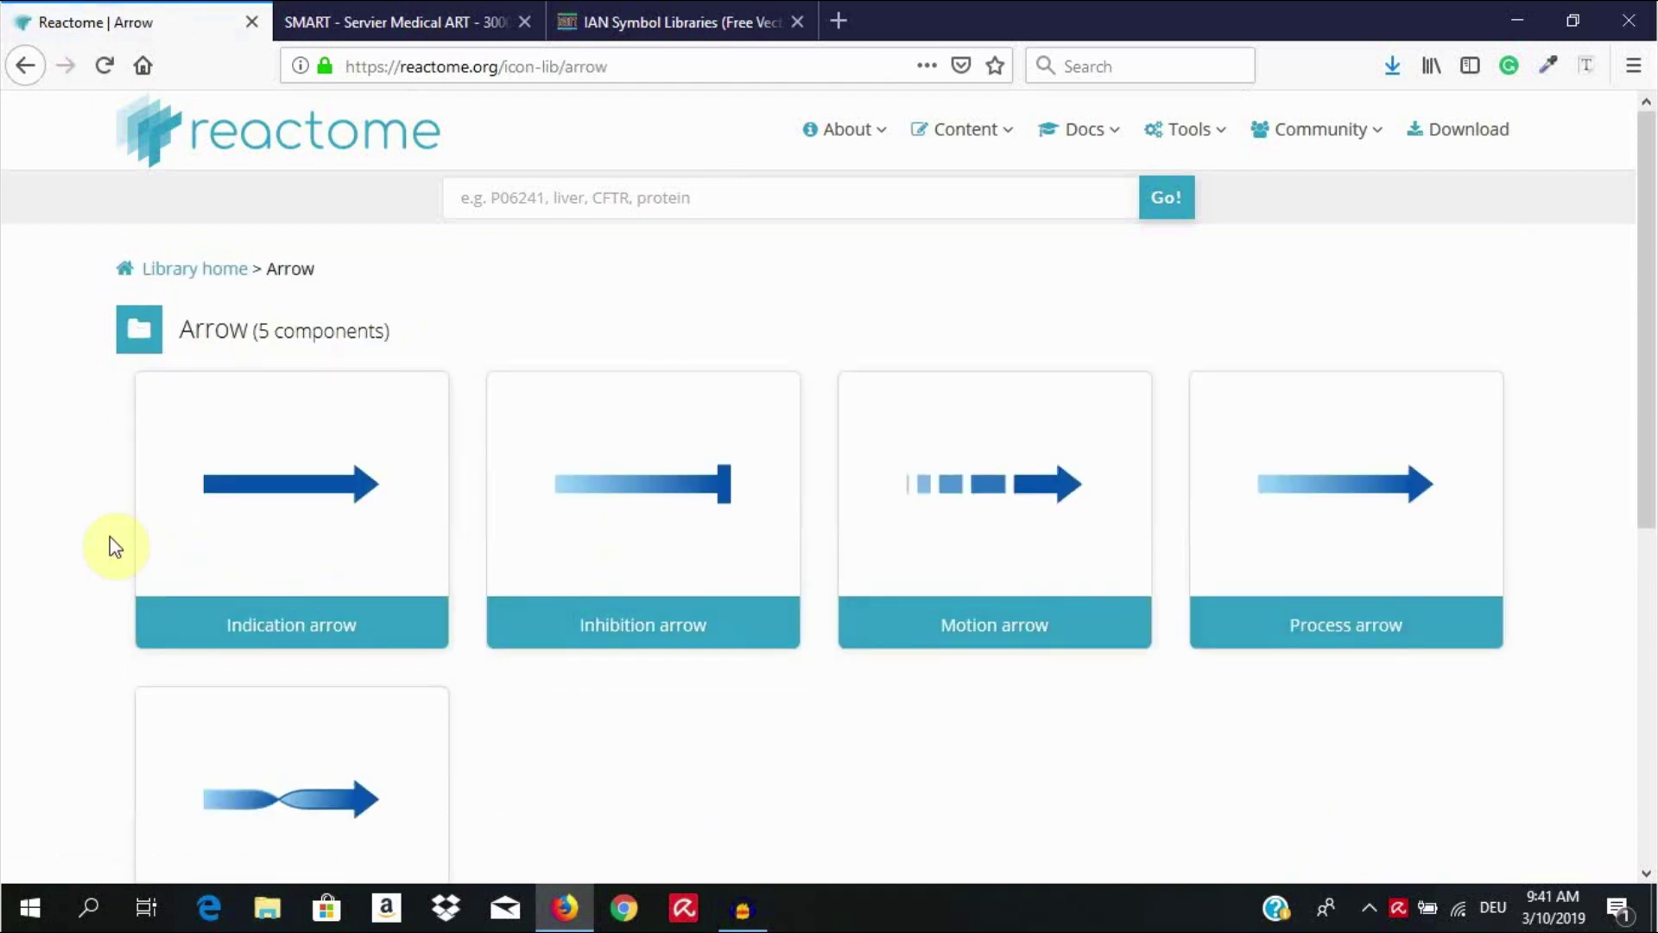
scroll(110, 537, "down", 4)
scroll(107, 538, "up", 1)
scroll(107, 539, "up", 3)
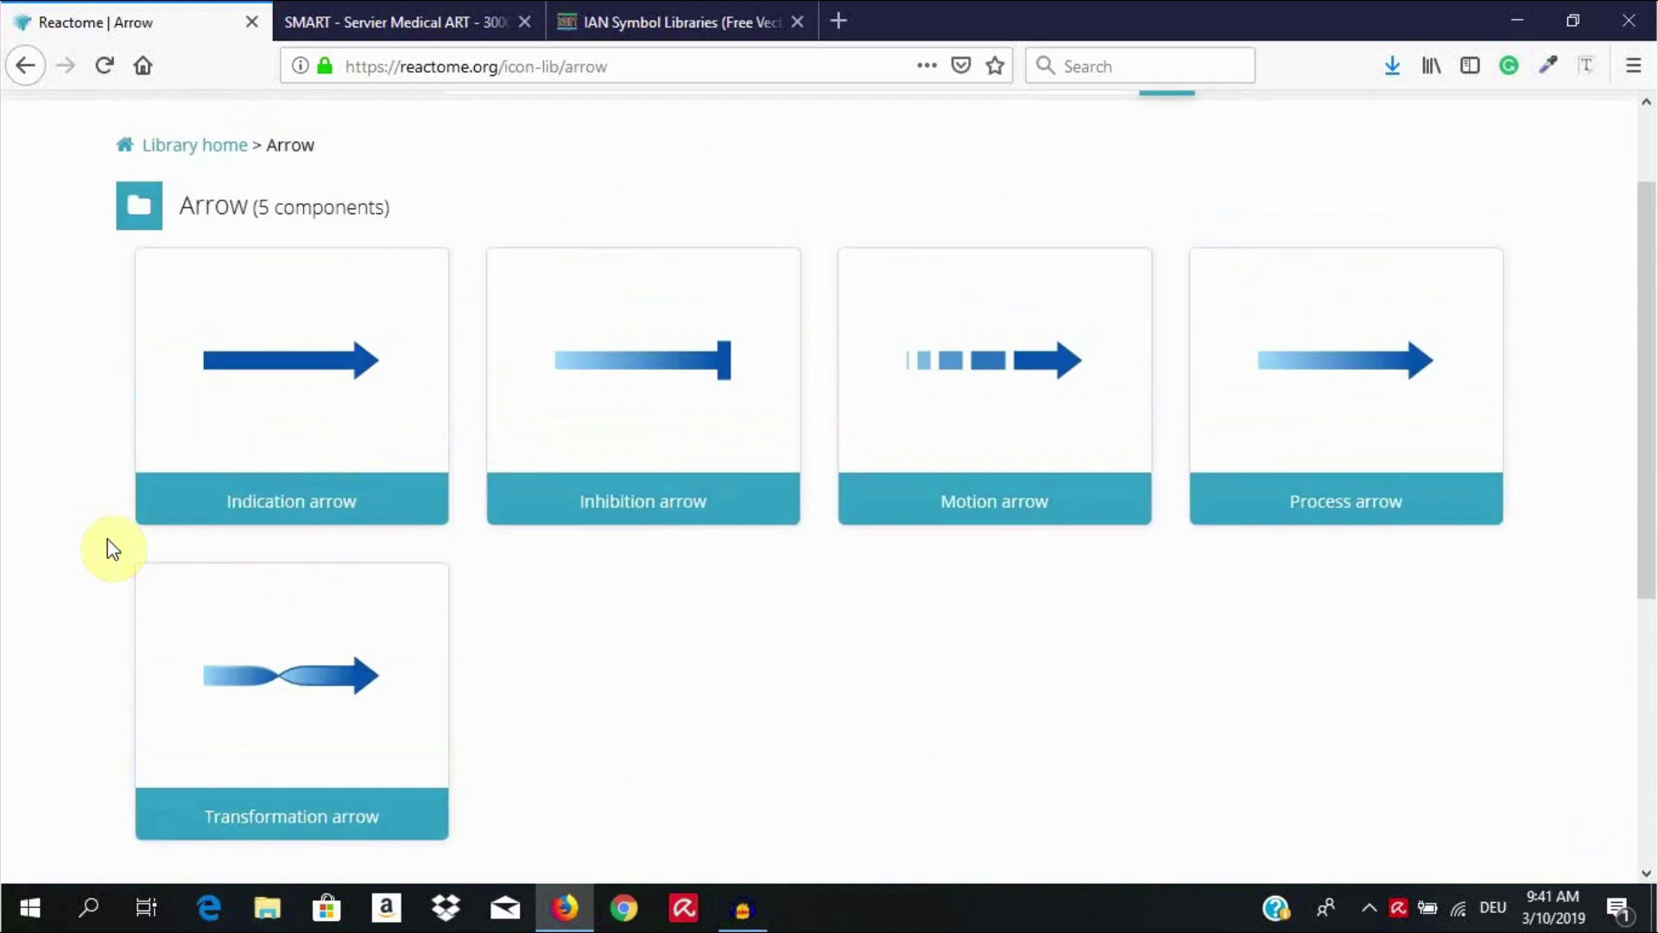
left_click(25, 66)
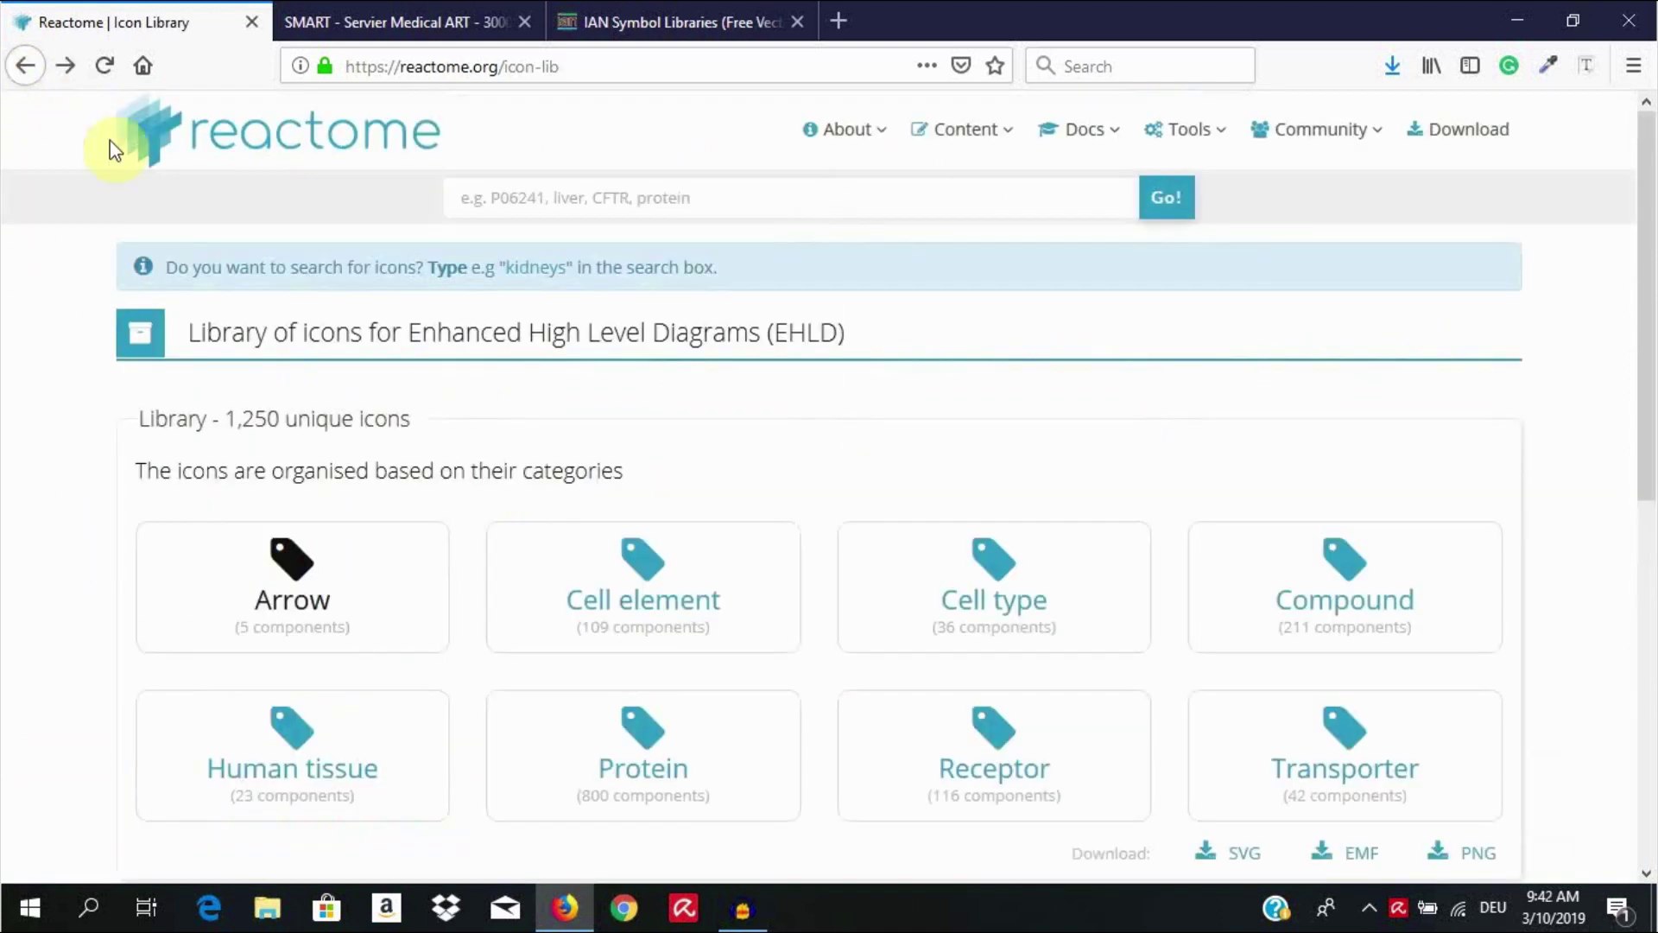
left_click(611, 613)
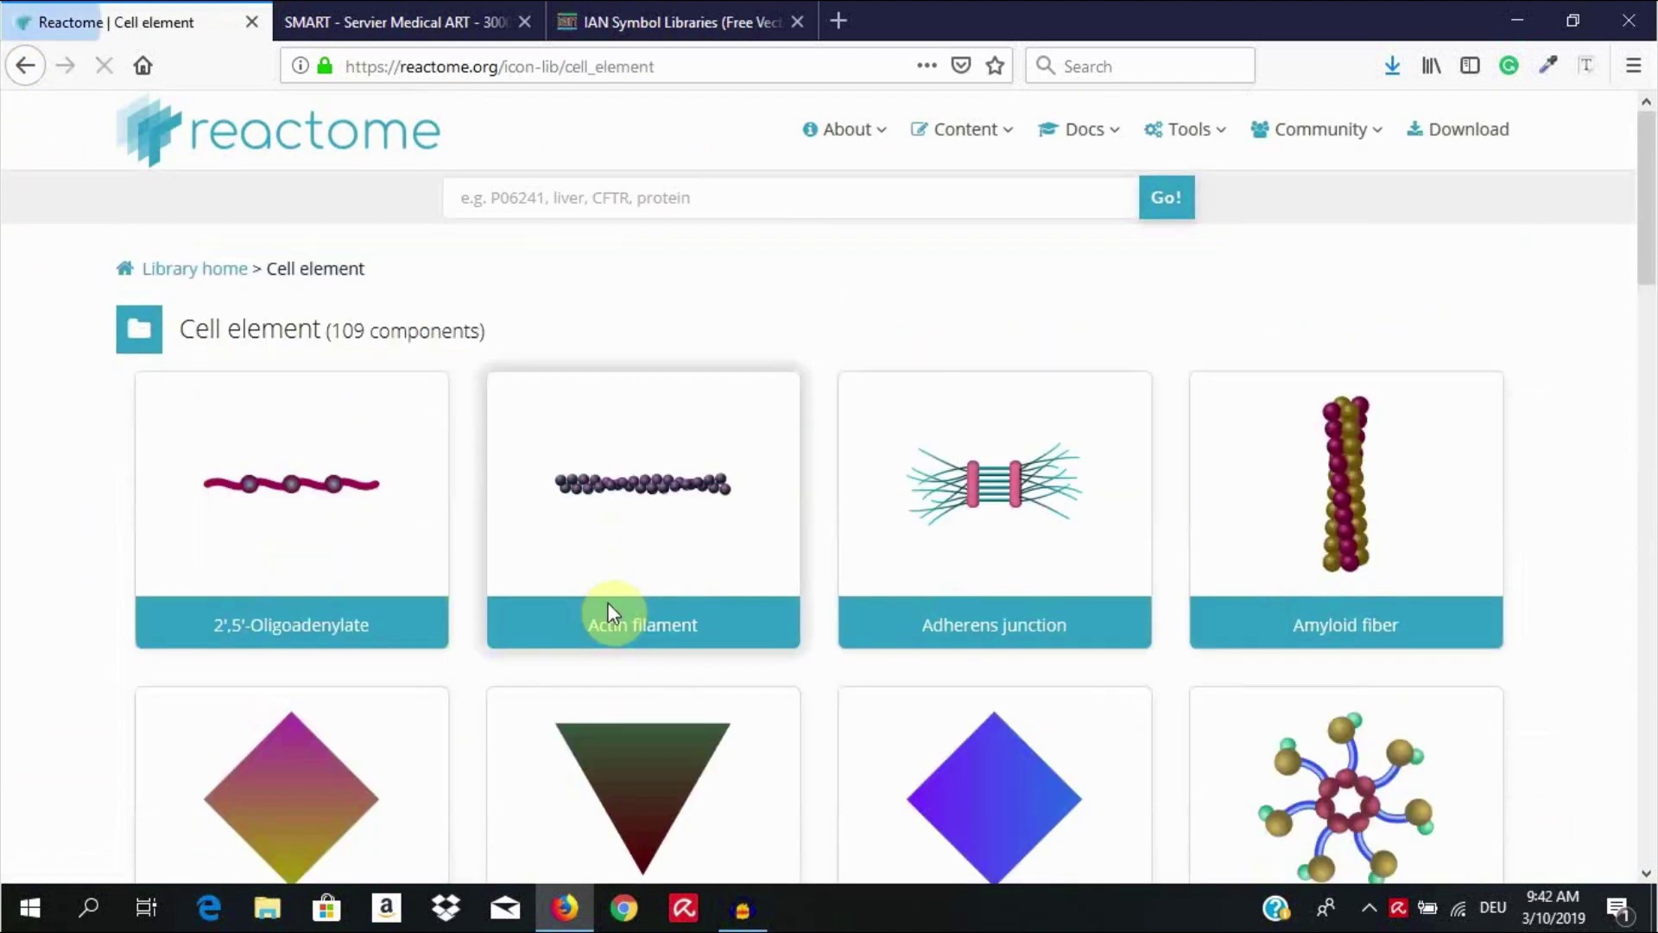
scroll(98, 524, "down", 2)
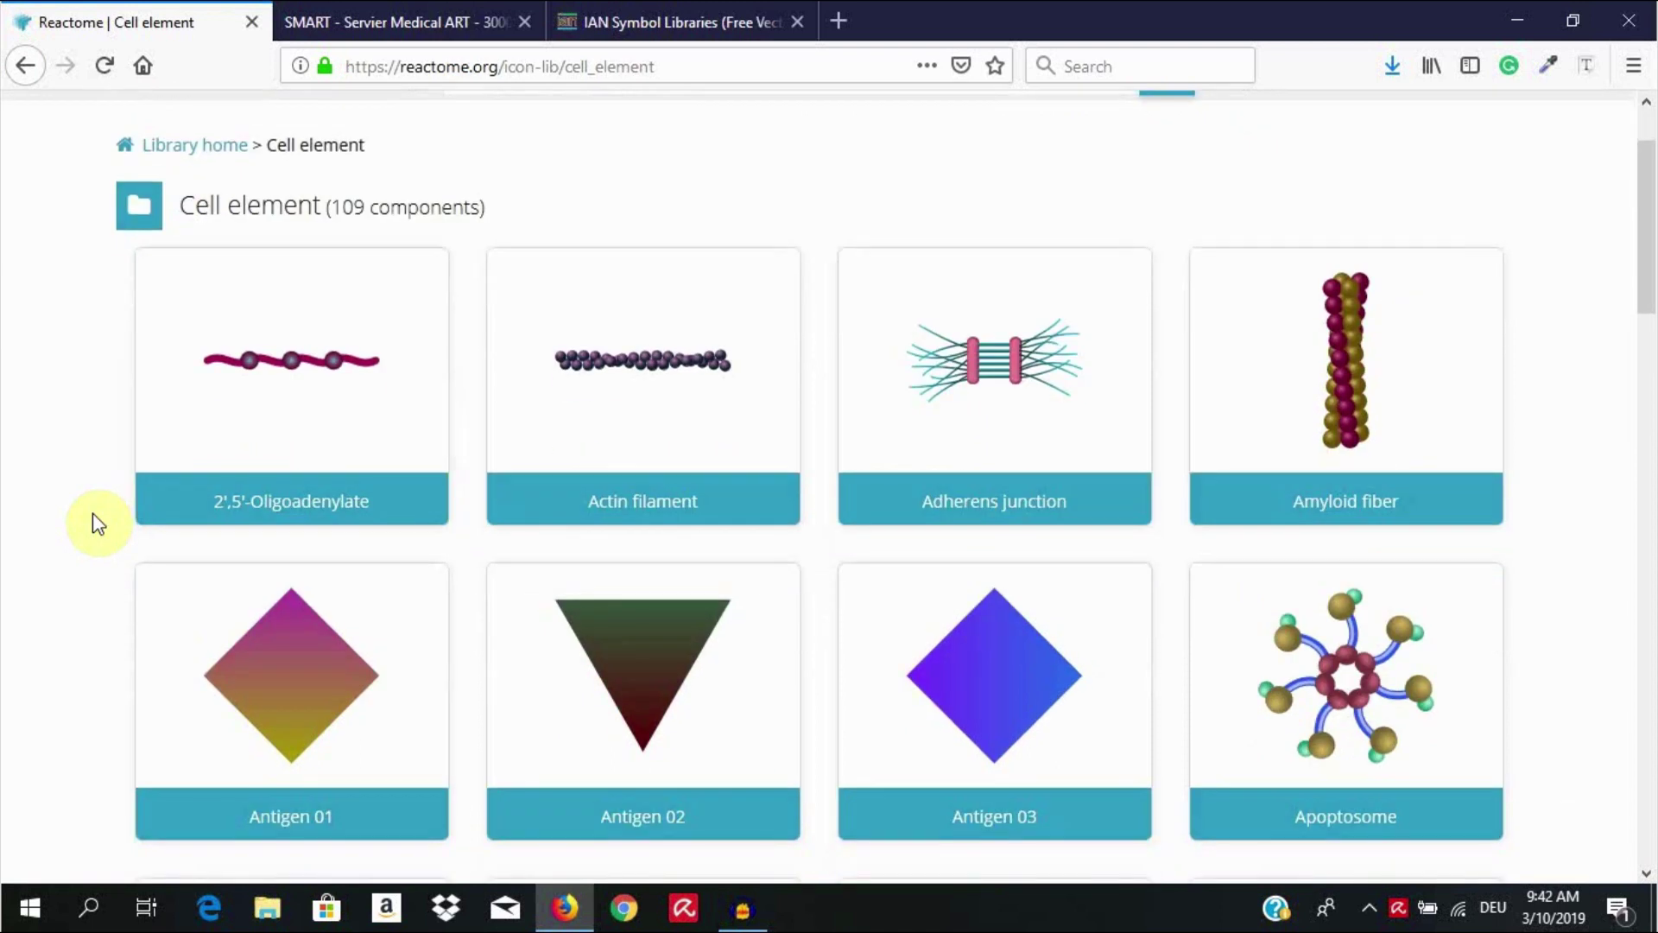
scroll(97, 523, "down", 8)
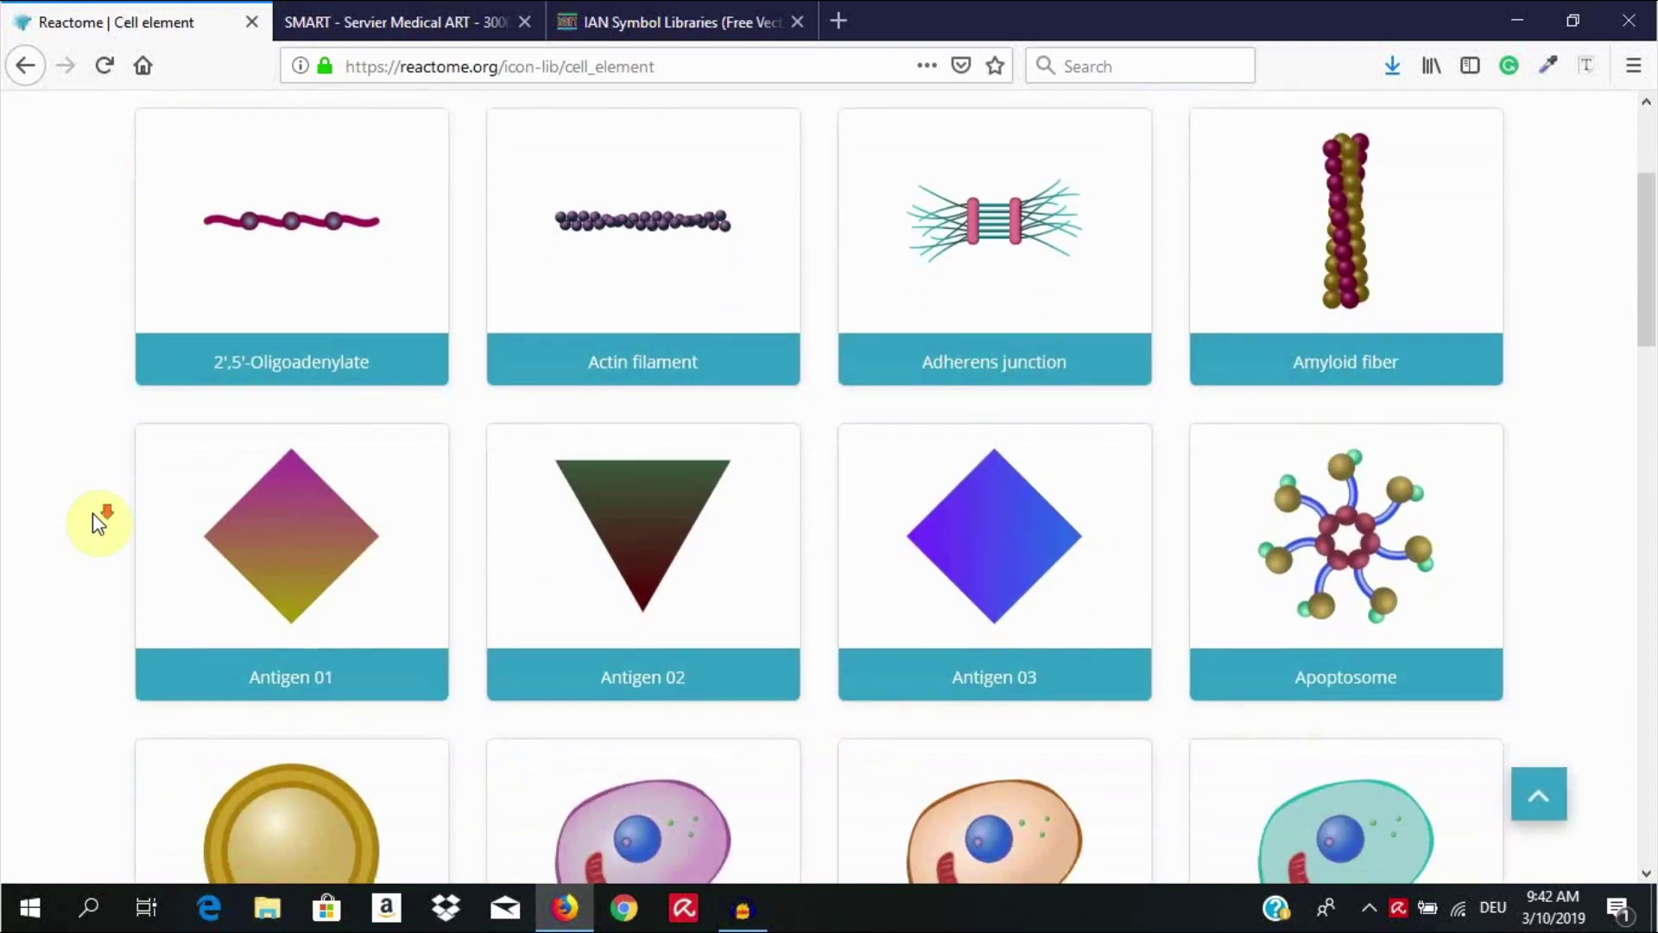
scroll(97, 524, "down", 8)
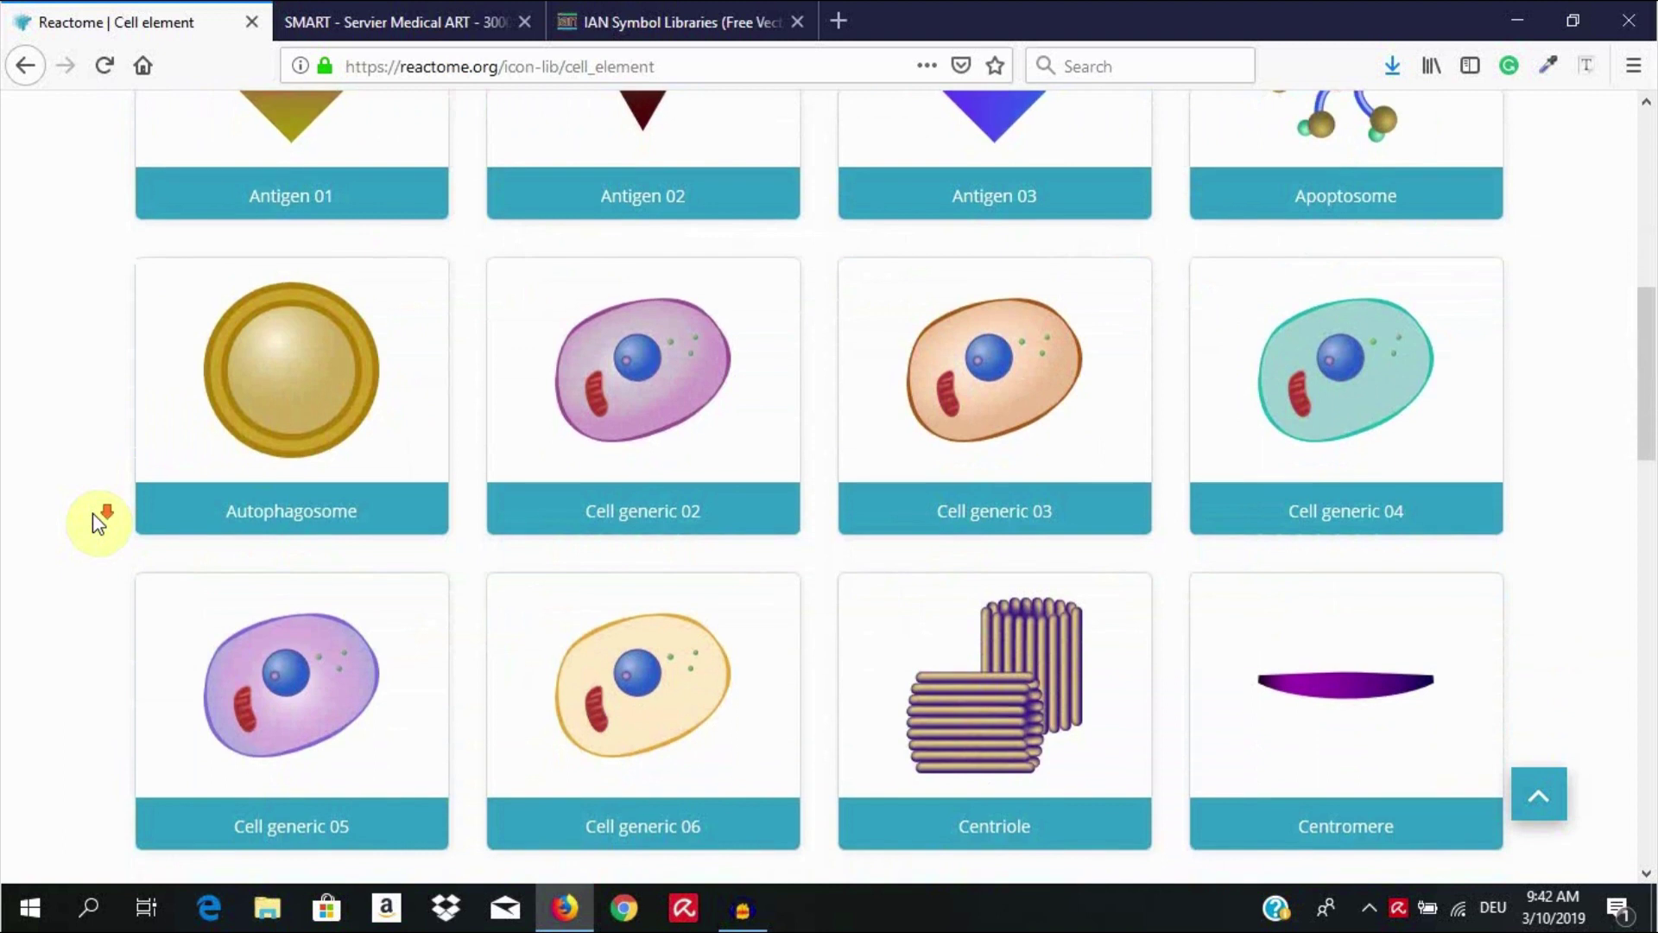
scroll(98, 524, "down", 6)
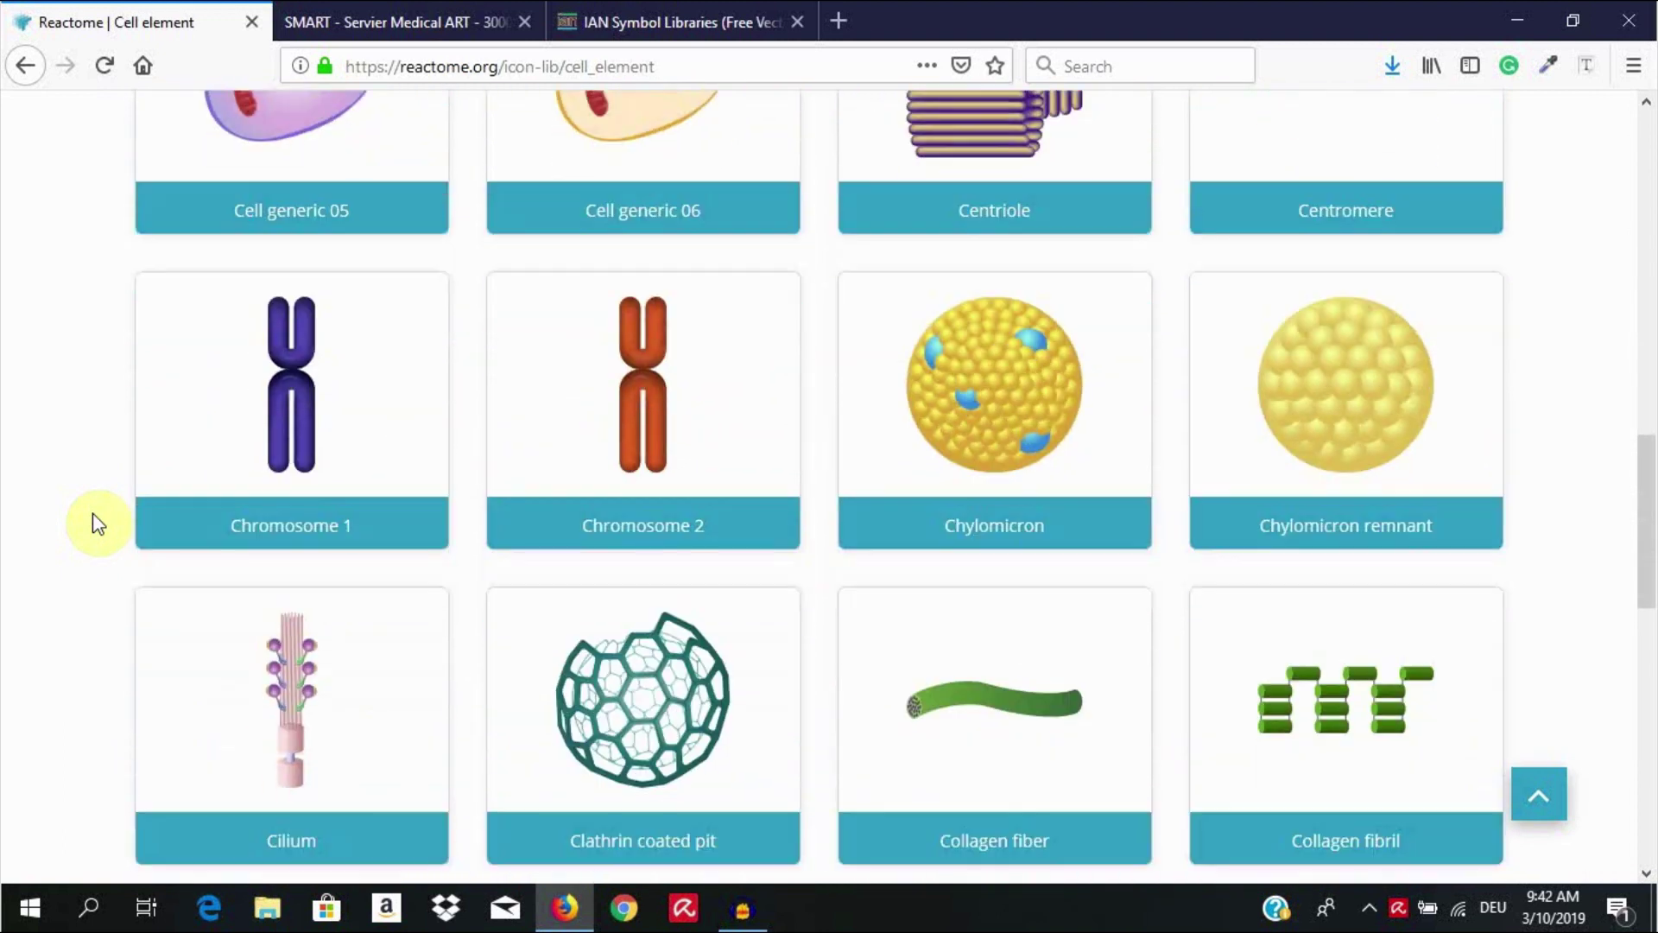
scroll(98, 523, "down", 4)
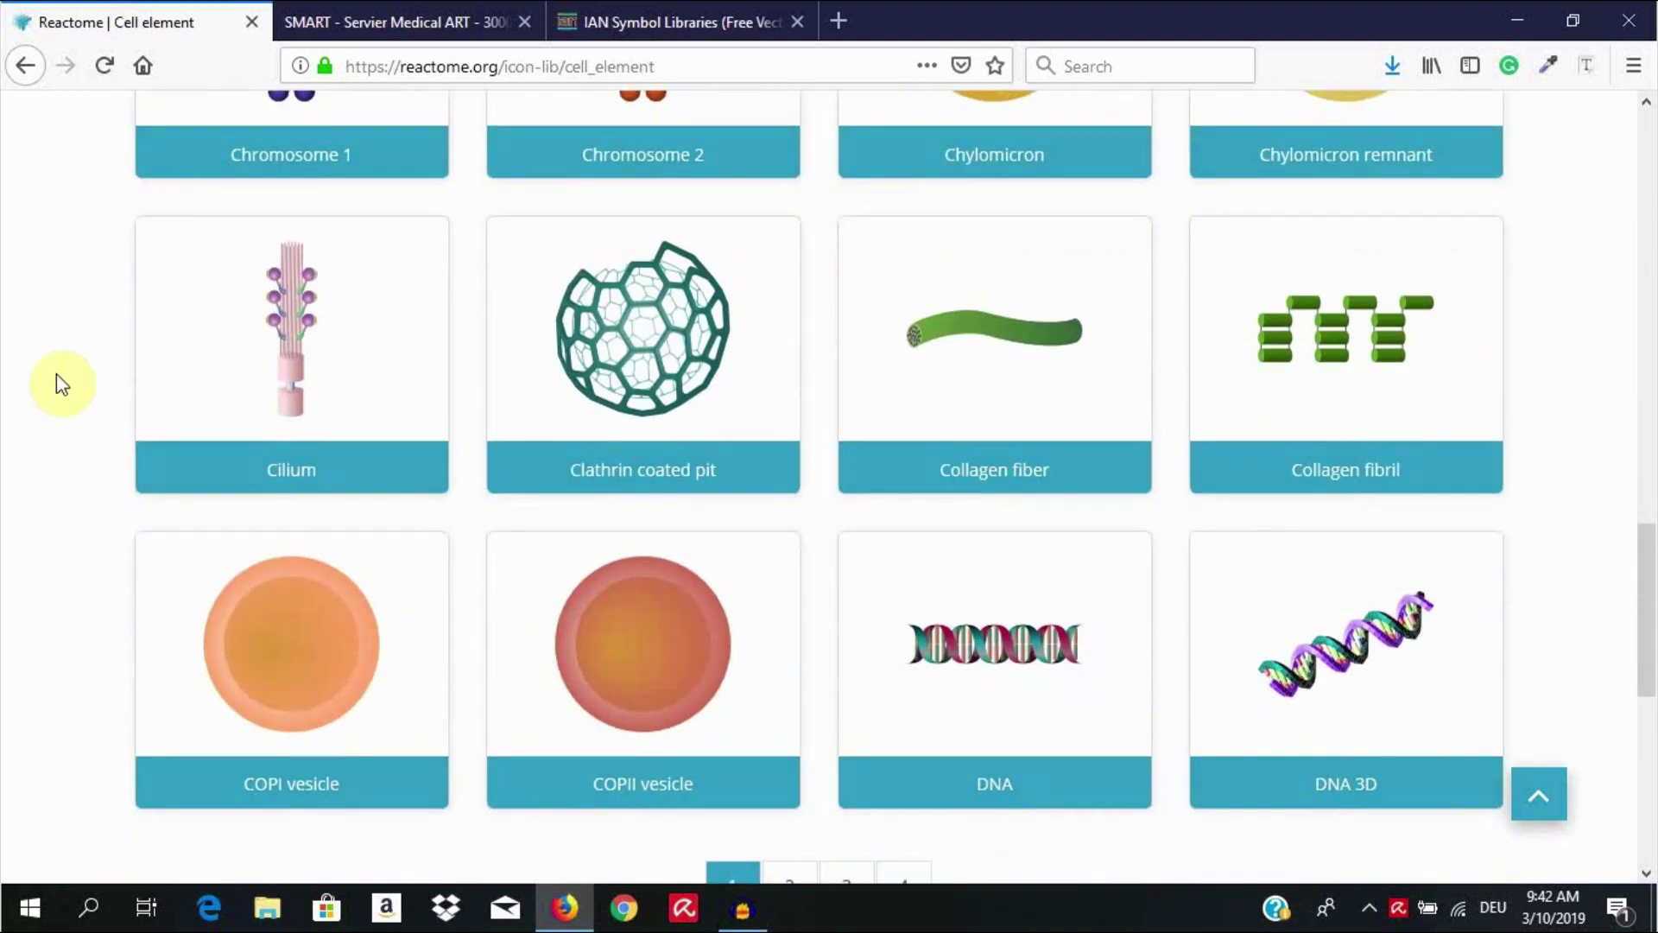
left_click(25, 68)
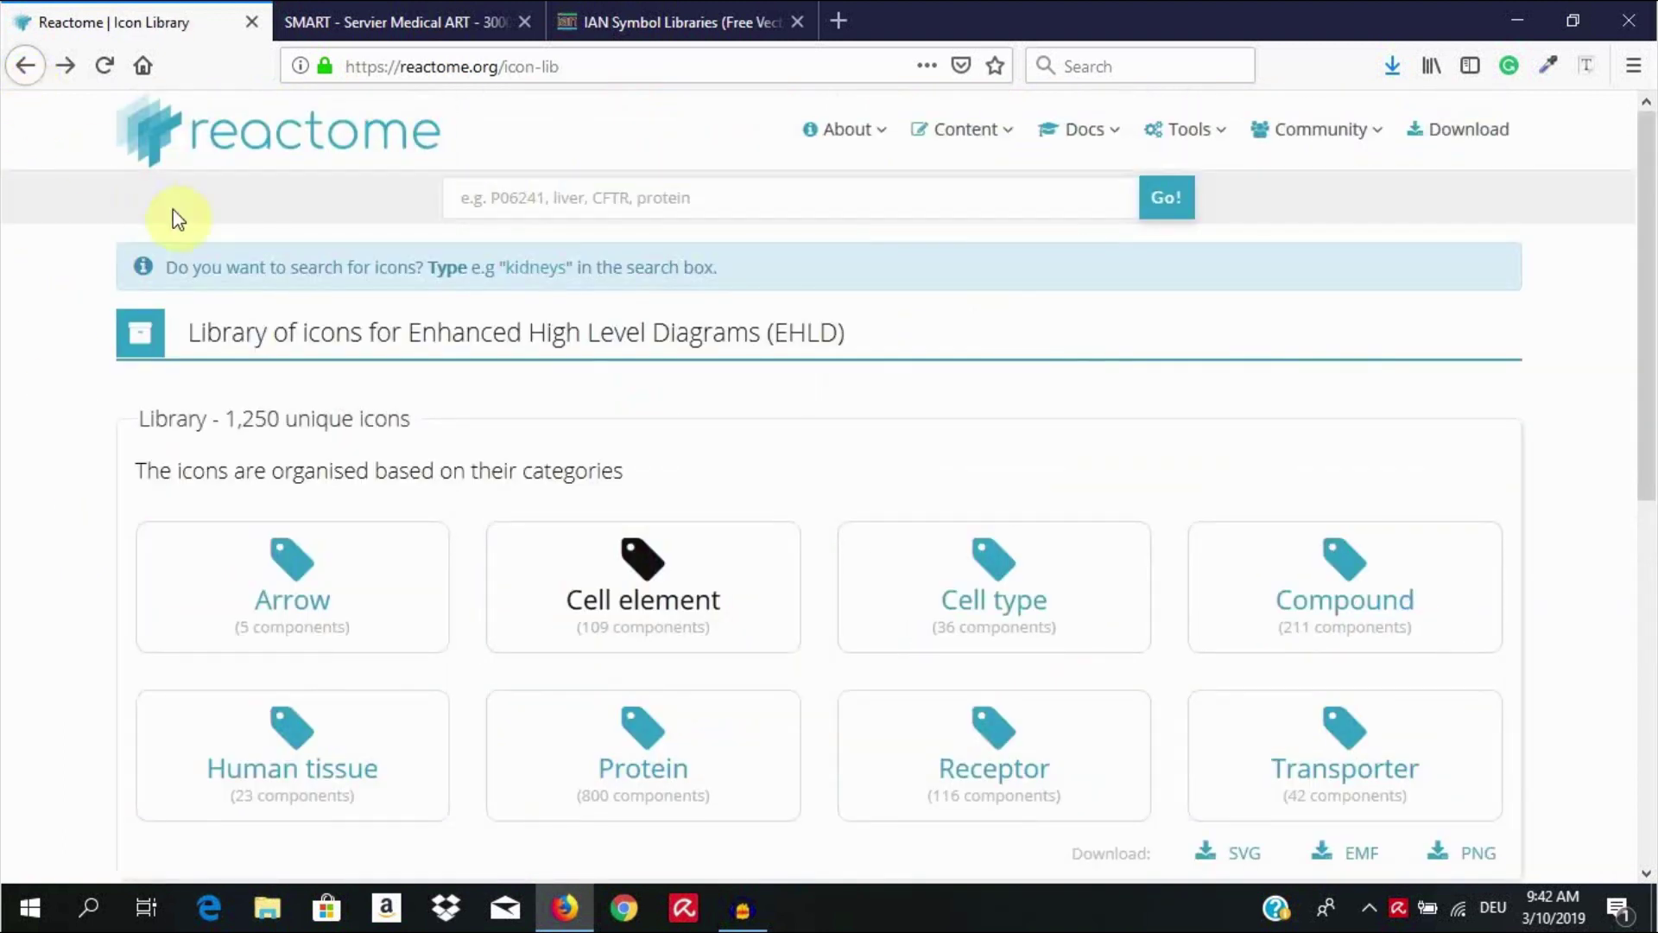
Look through the Cell type icons, then return to the Icon Library overview and scroll down.
left_click(999, 626)
scroll(1000, 613, "down", 3)
scroll(996, 604, "down", 5)
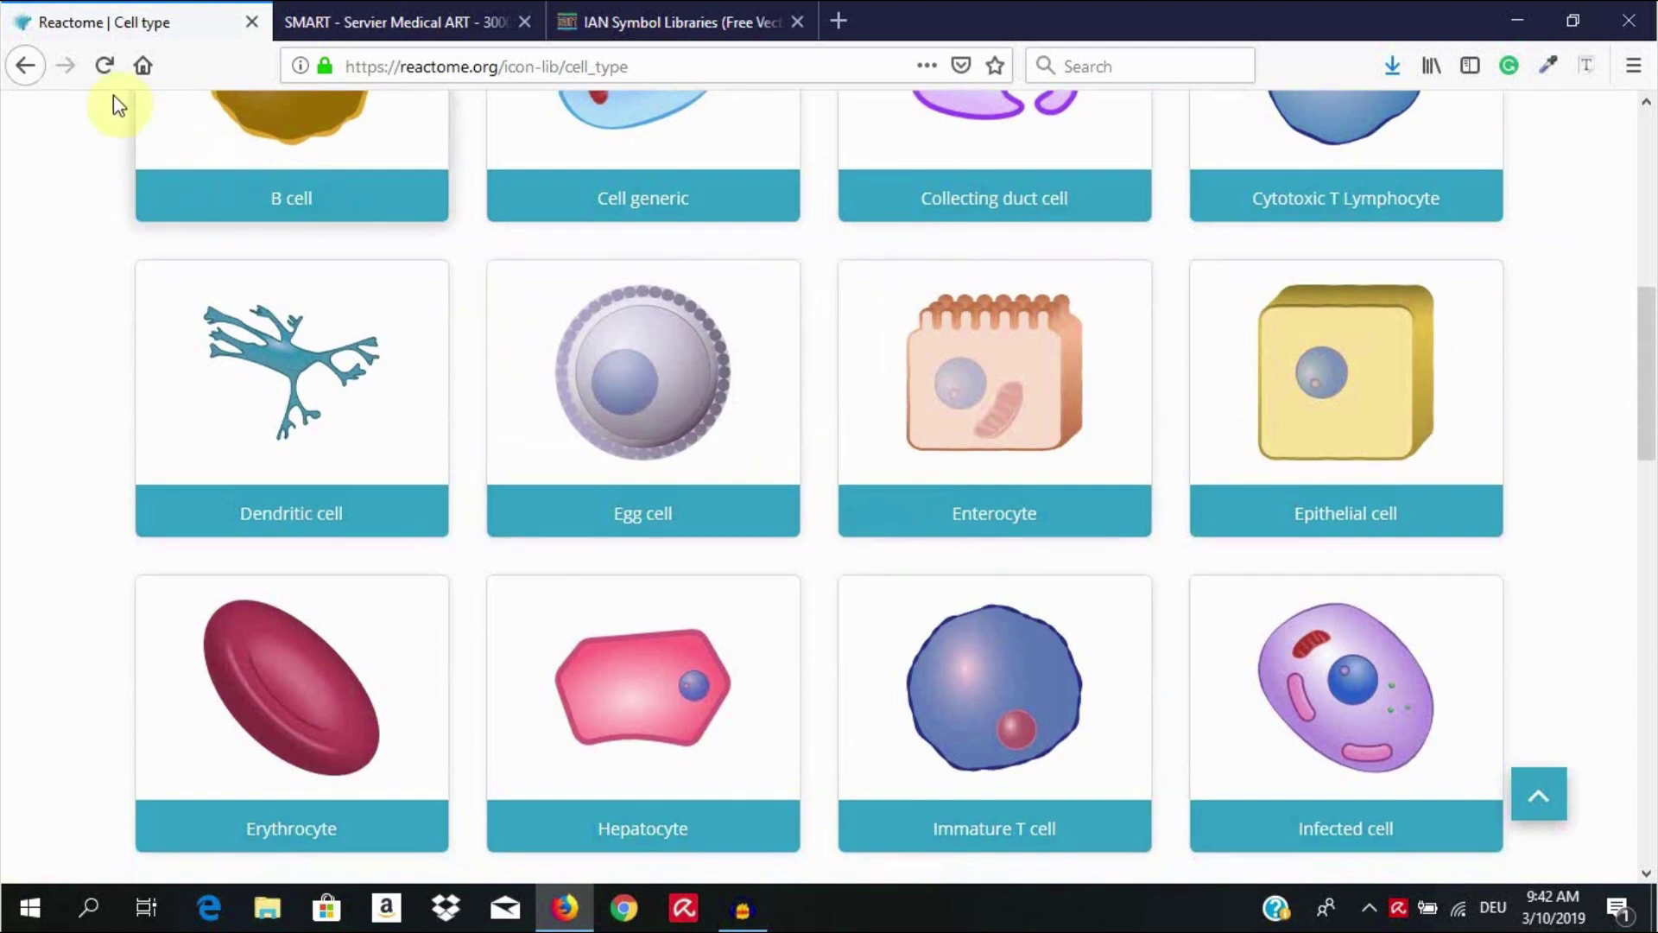
left_click(26, 67)
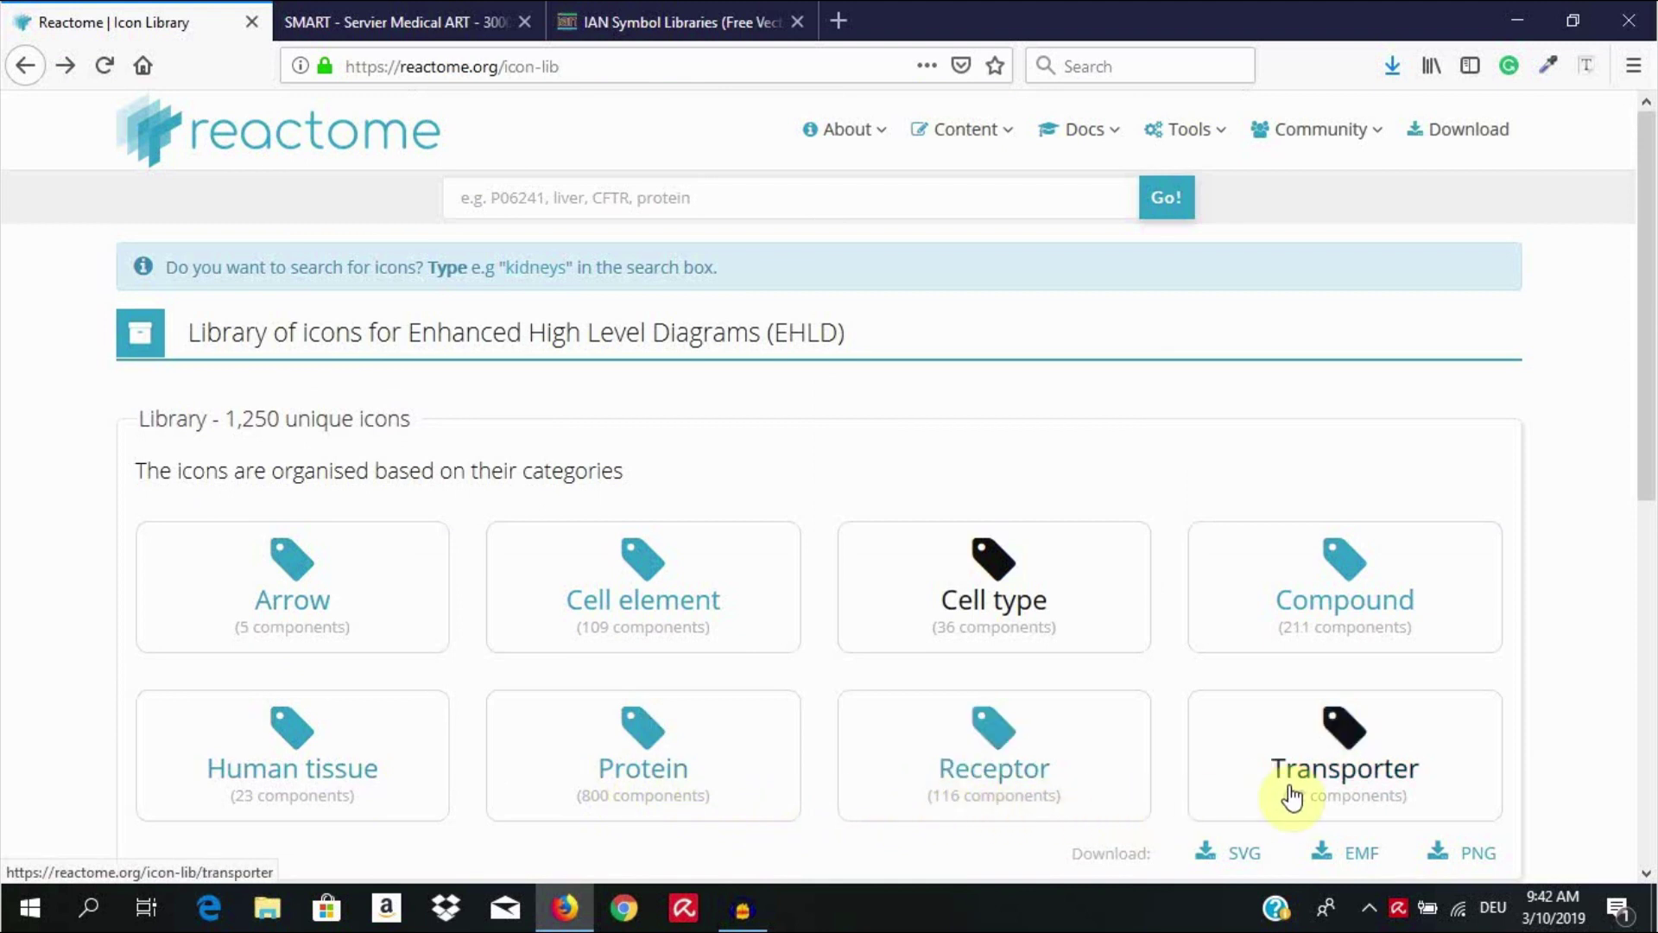
scroll(1293, 794, "down", 2)
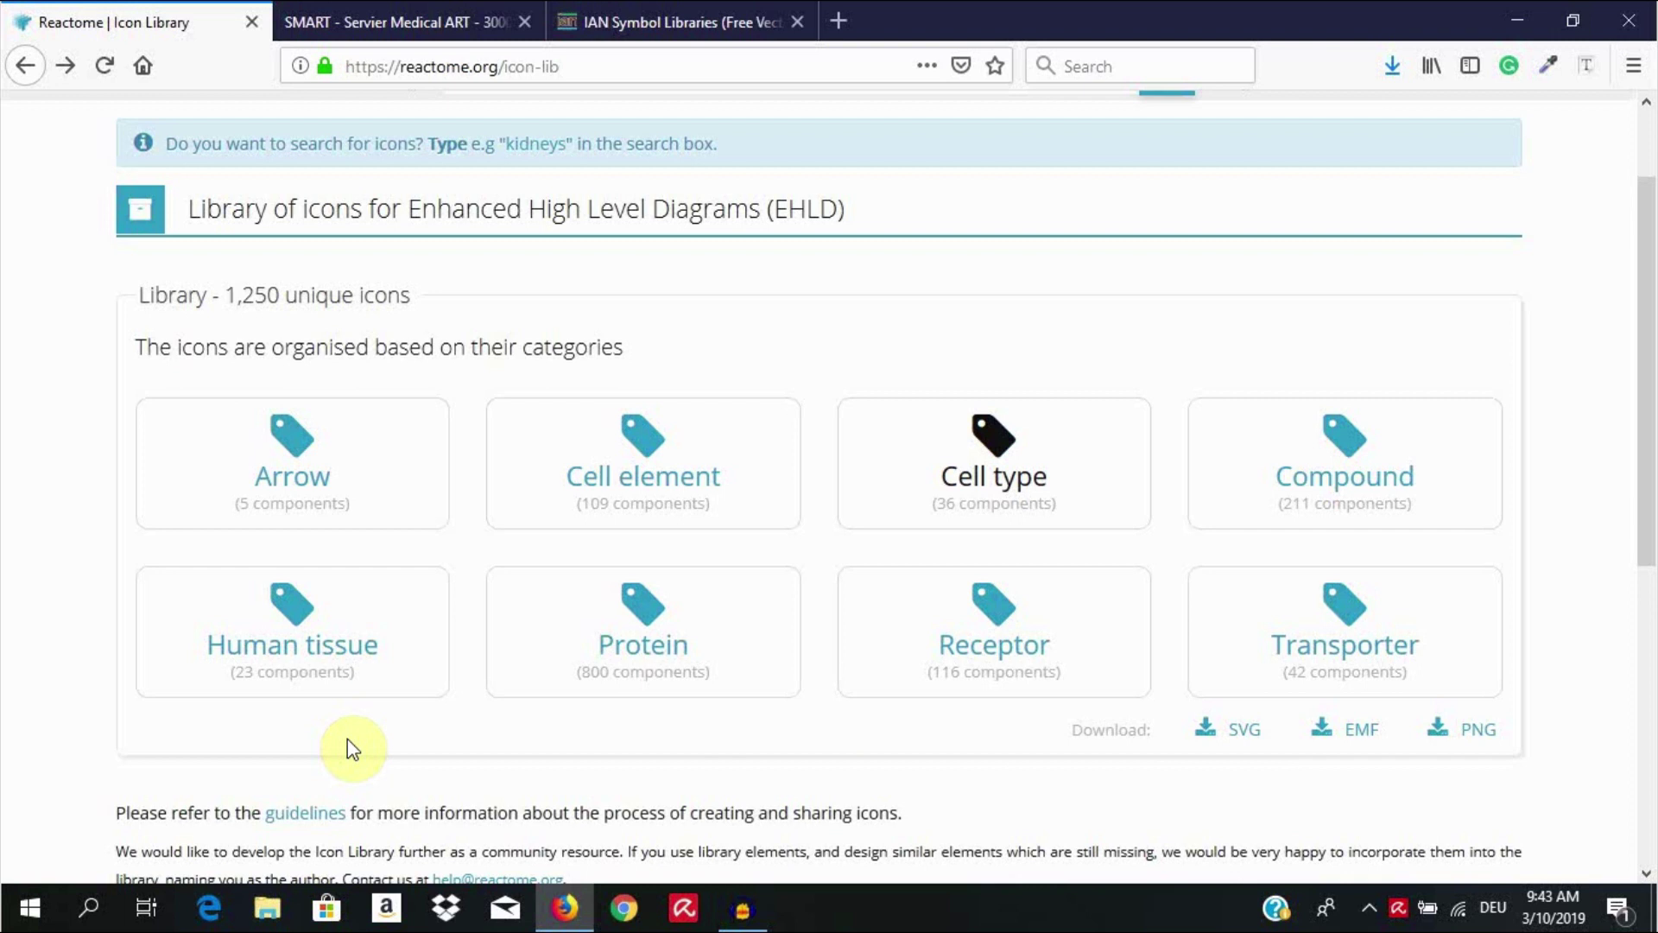
Open the Human tissue category and bring up the Man icon's detail page.
left_click(313, 639)
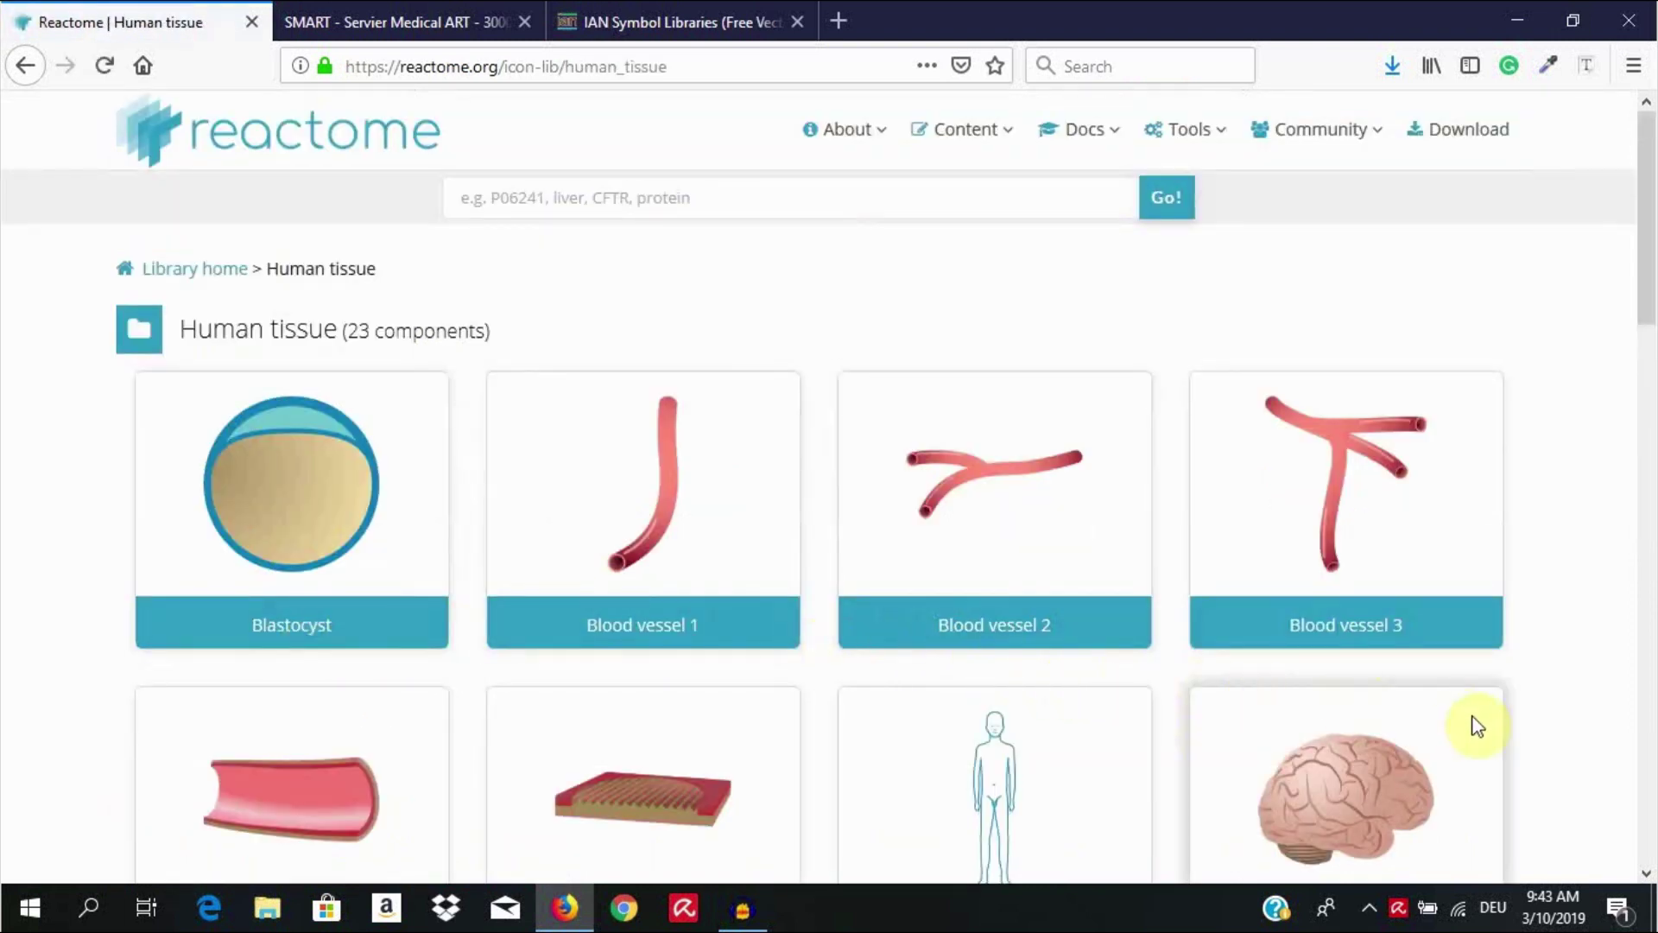
scroll(1540, 718, "down", 5)
scroll(1566, 725, "down", 8)
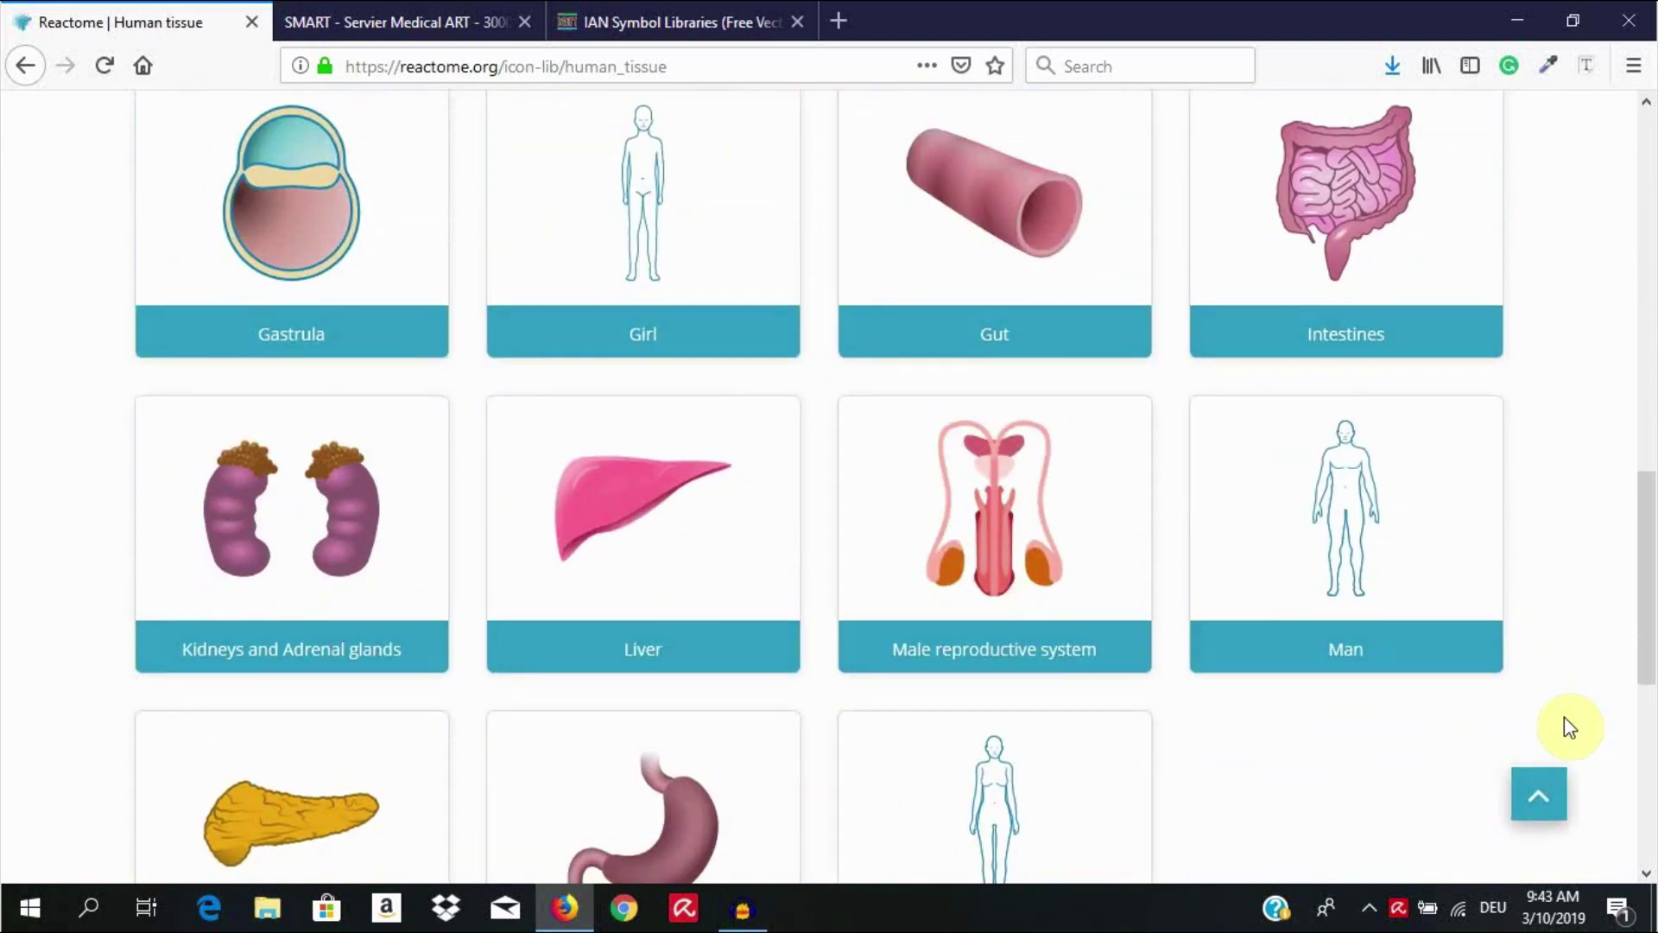
left_click(1347, 663)
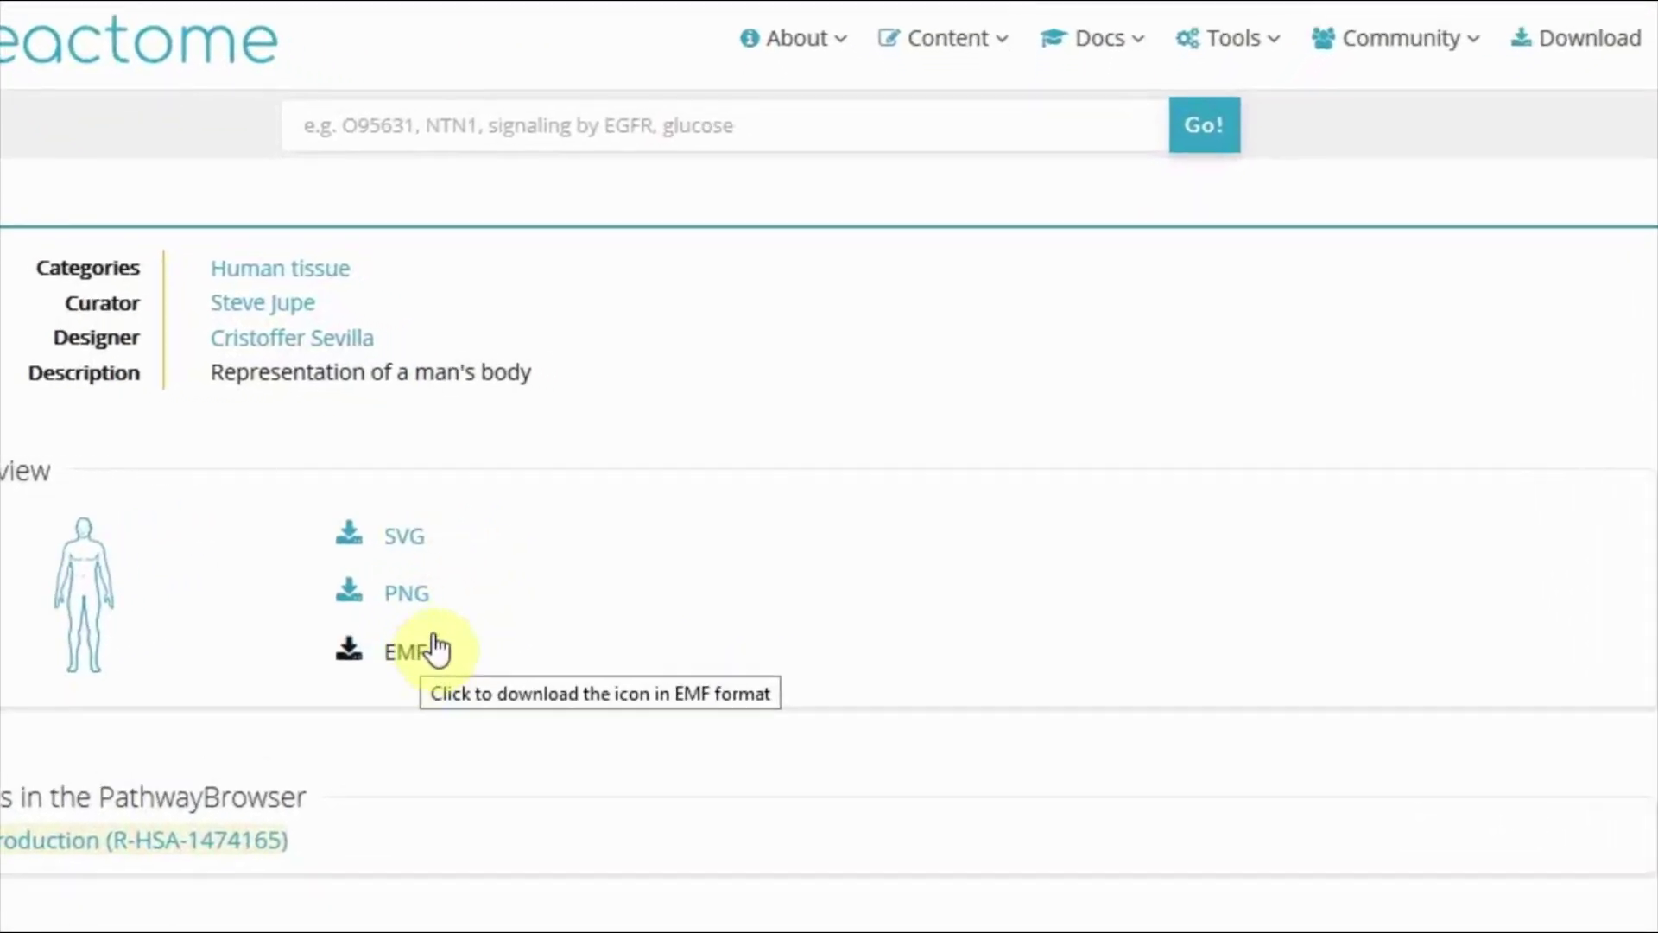
Download the Man icon as SVG and open it with Inkscape.
left_click(324, 557)
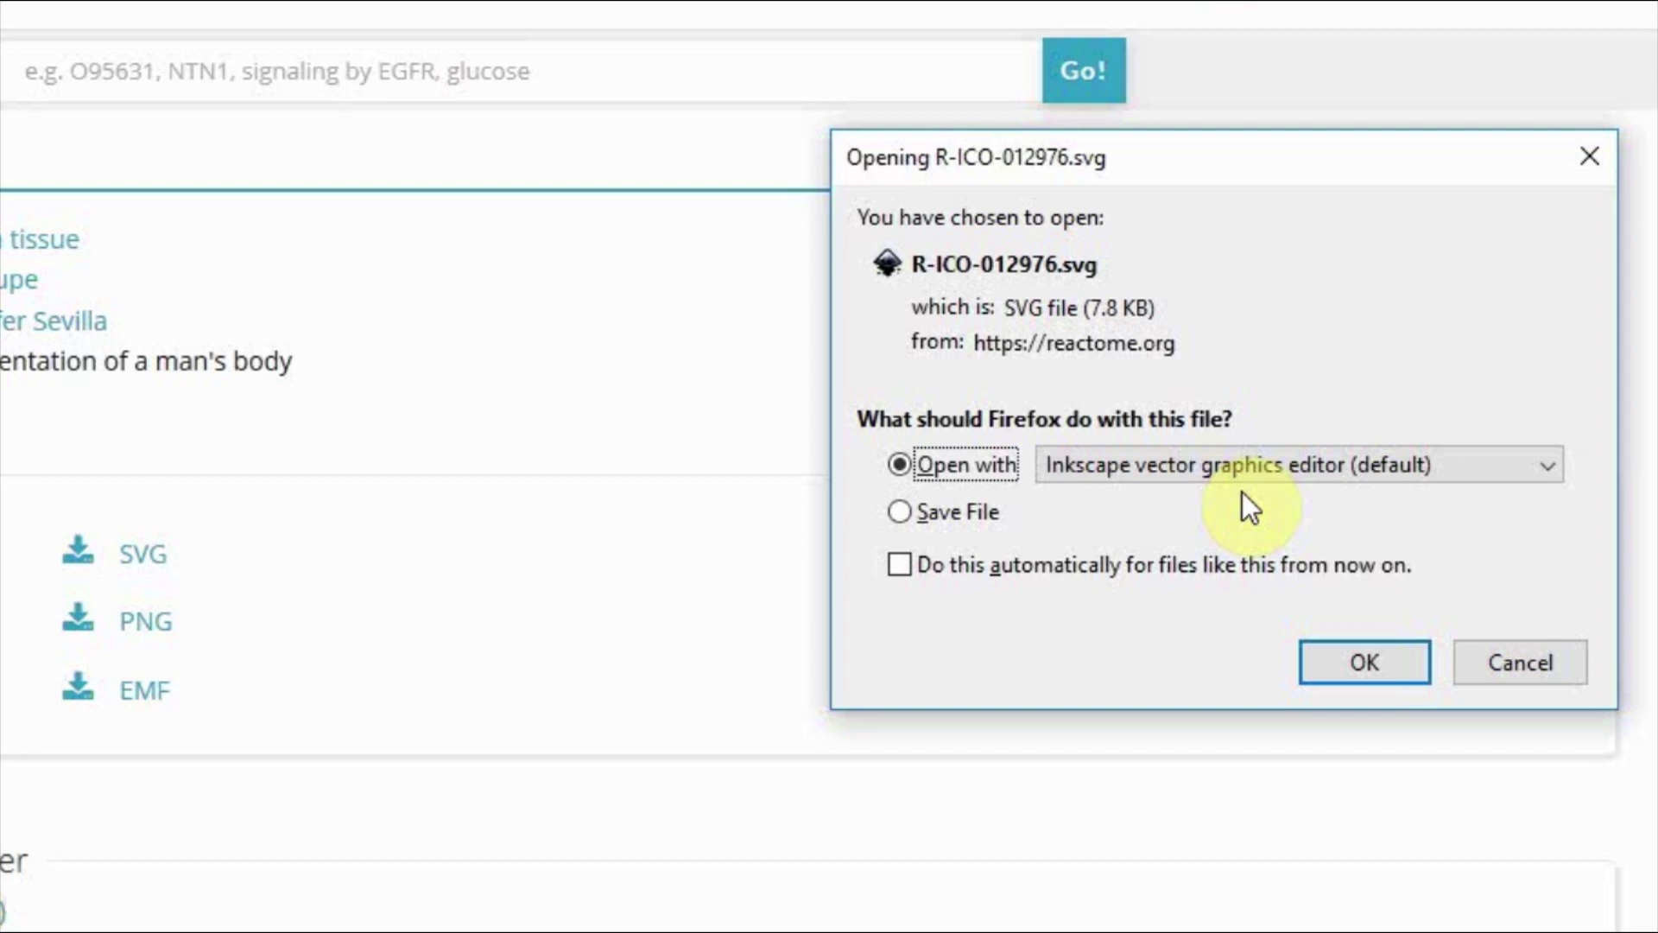
left_click(1355, 665)
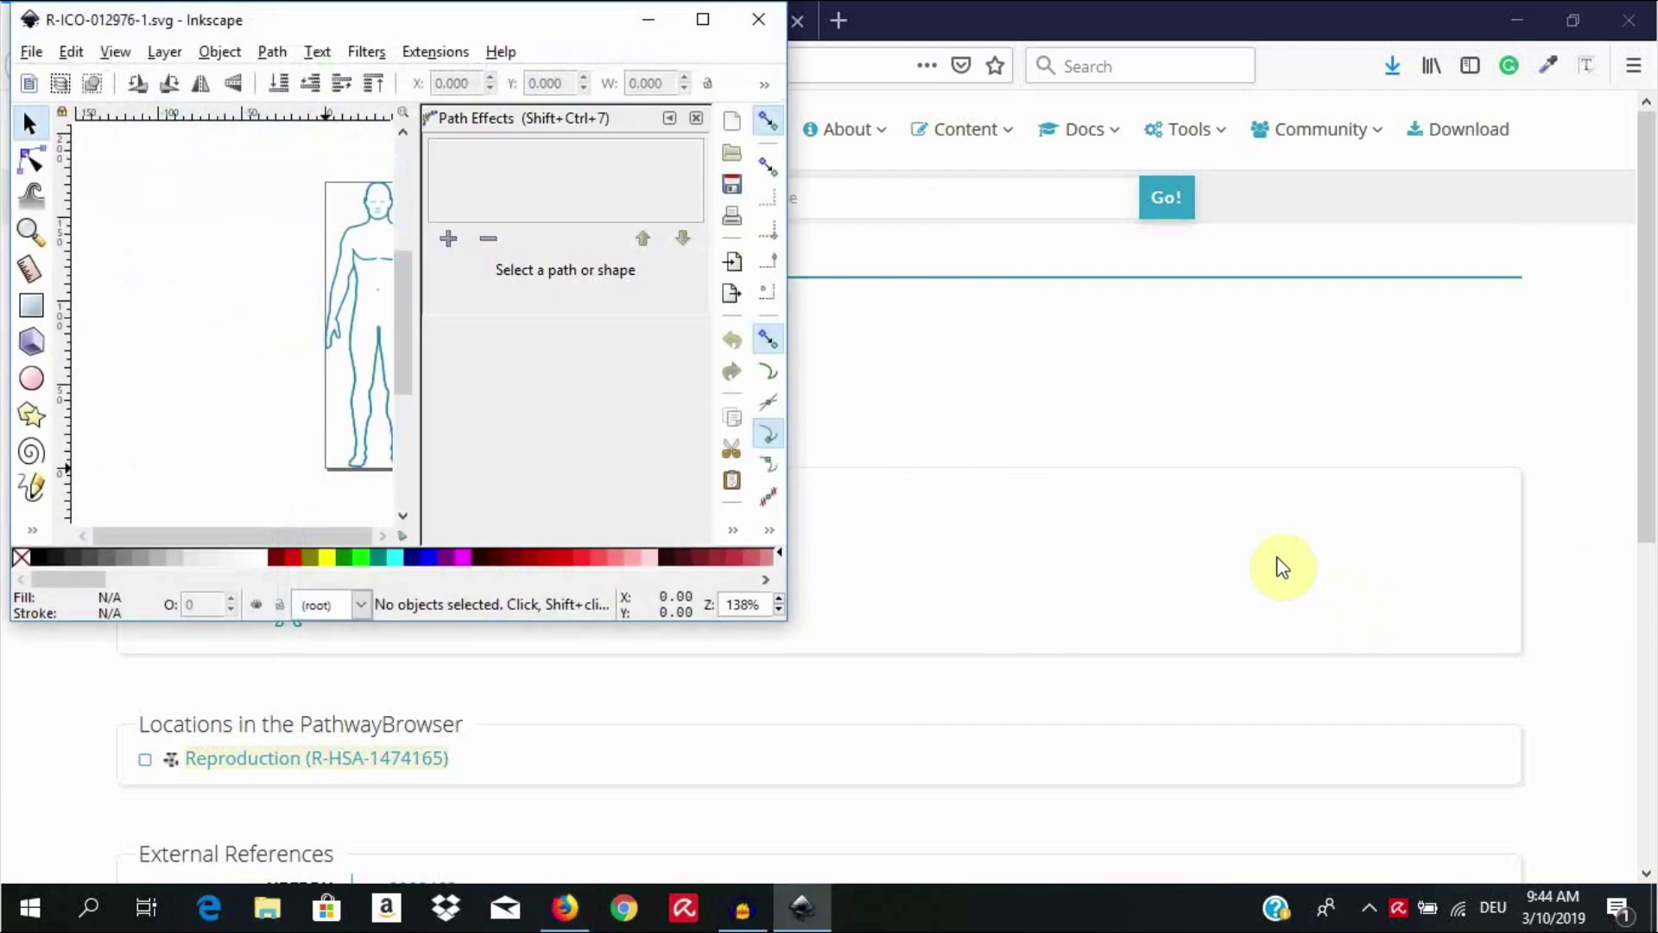
Paste the Man figure into a new blank document and centre it on the page.
left_click(703, 19)
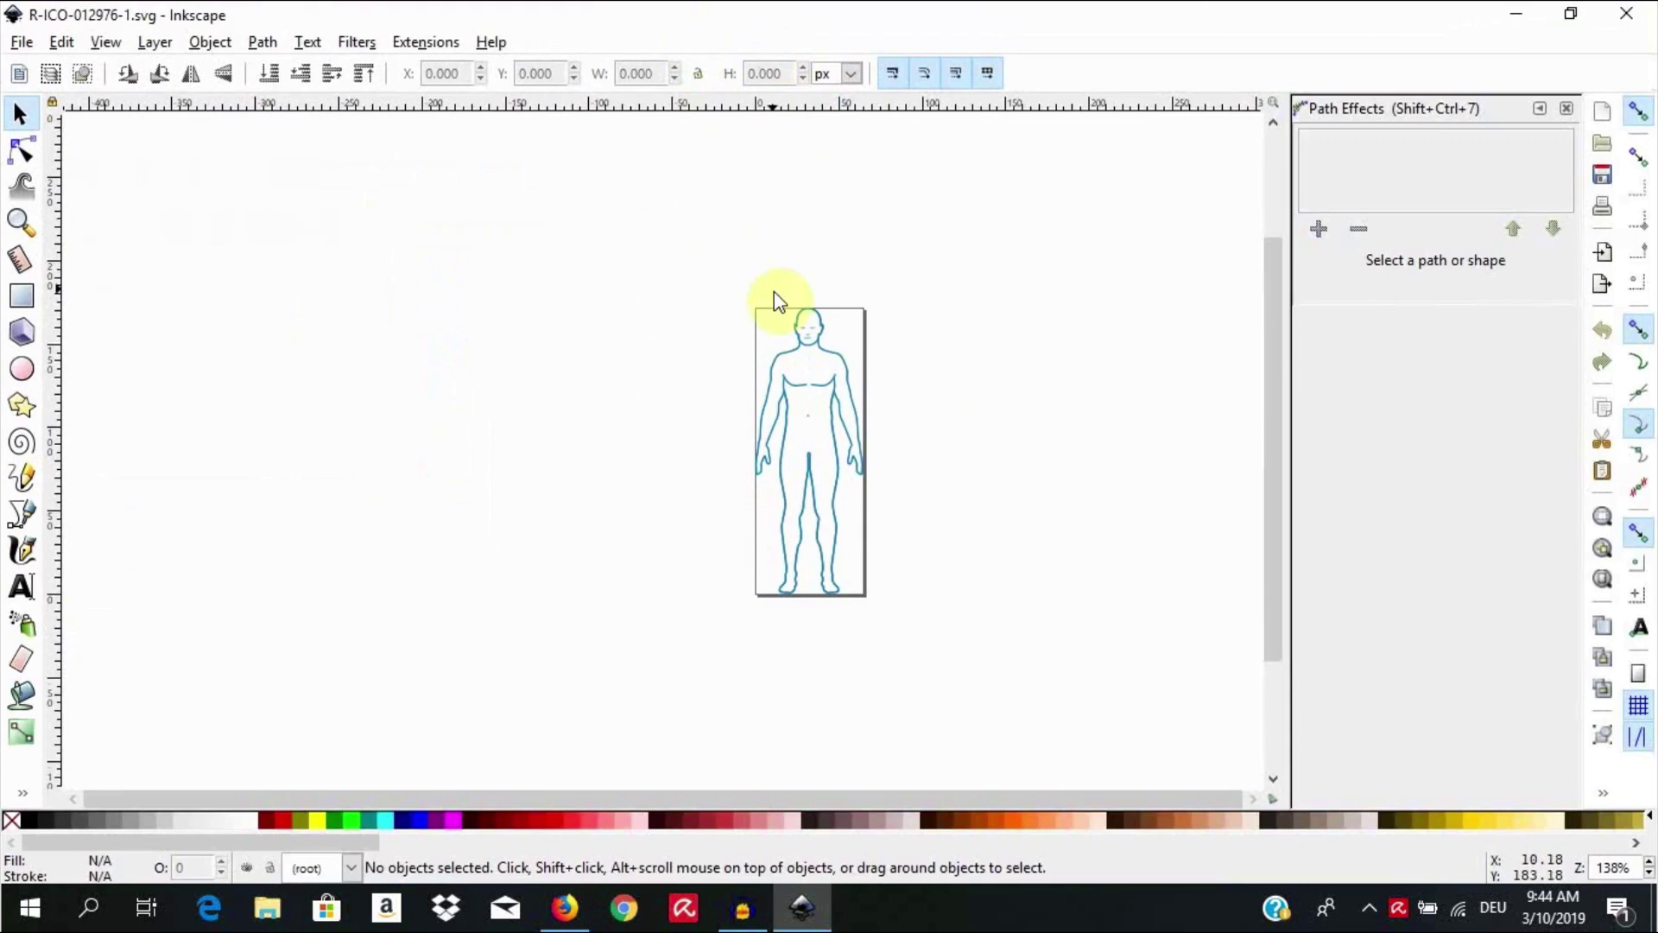
left_click(828, 379)
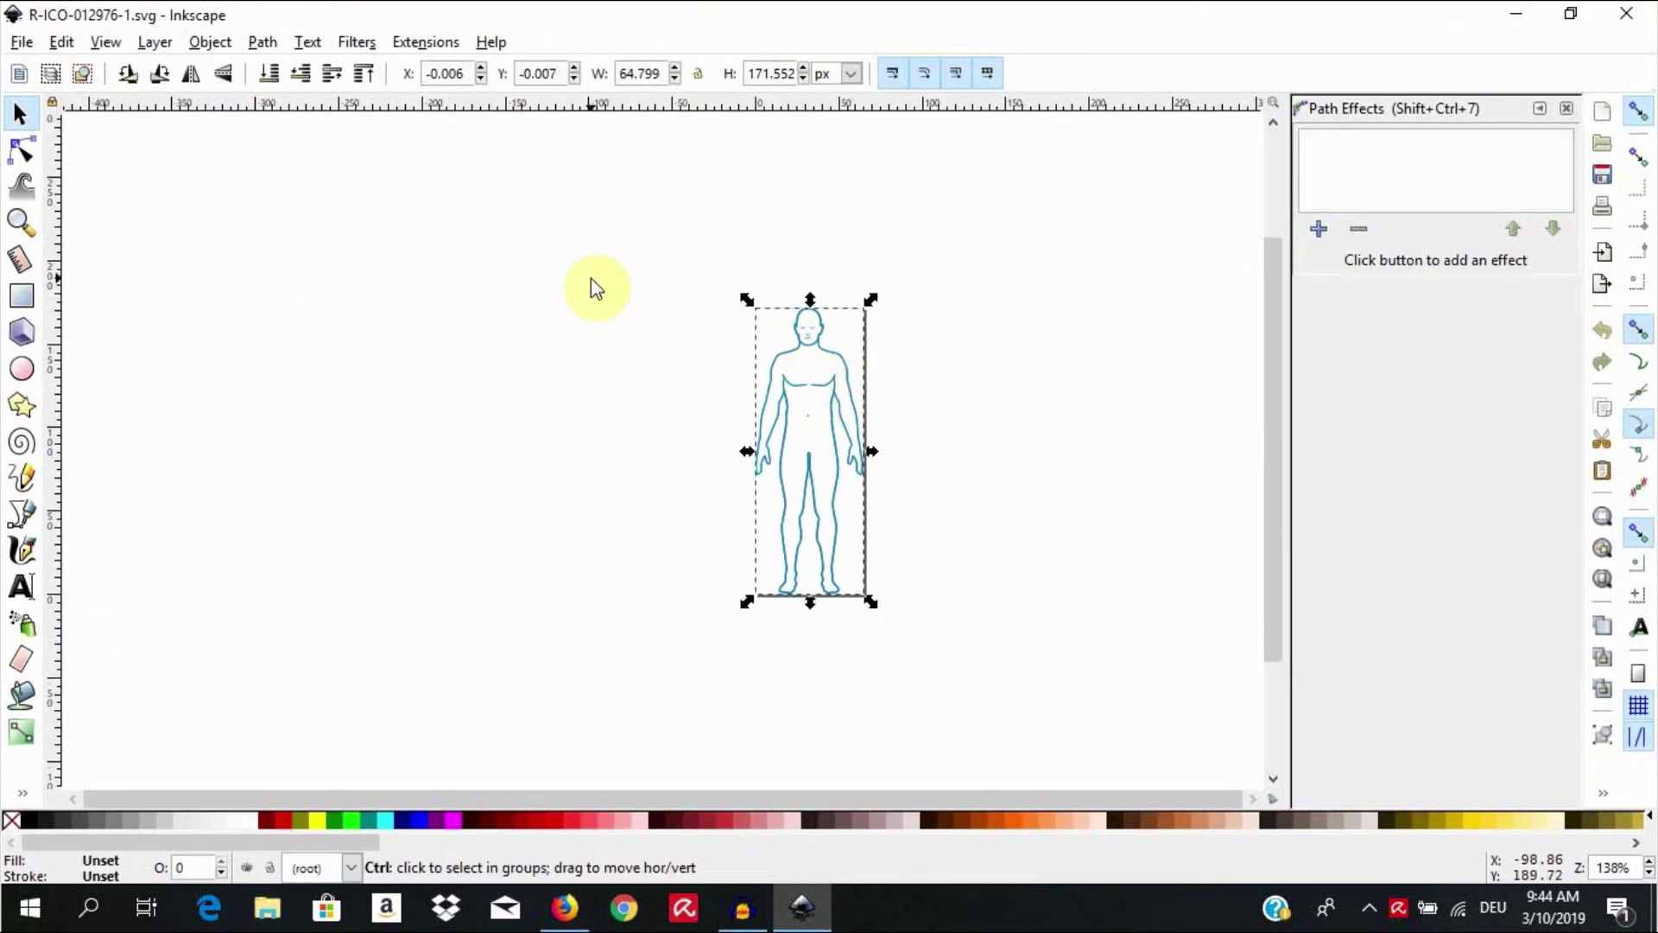
key("ctrl+n")
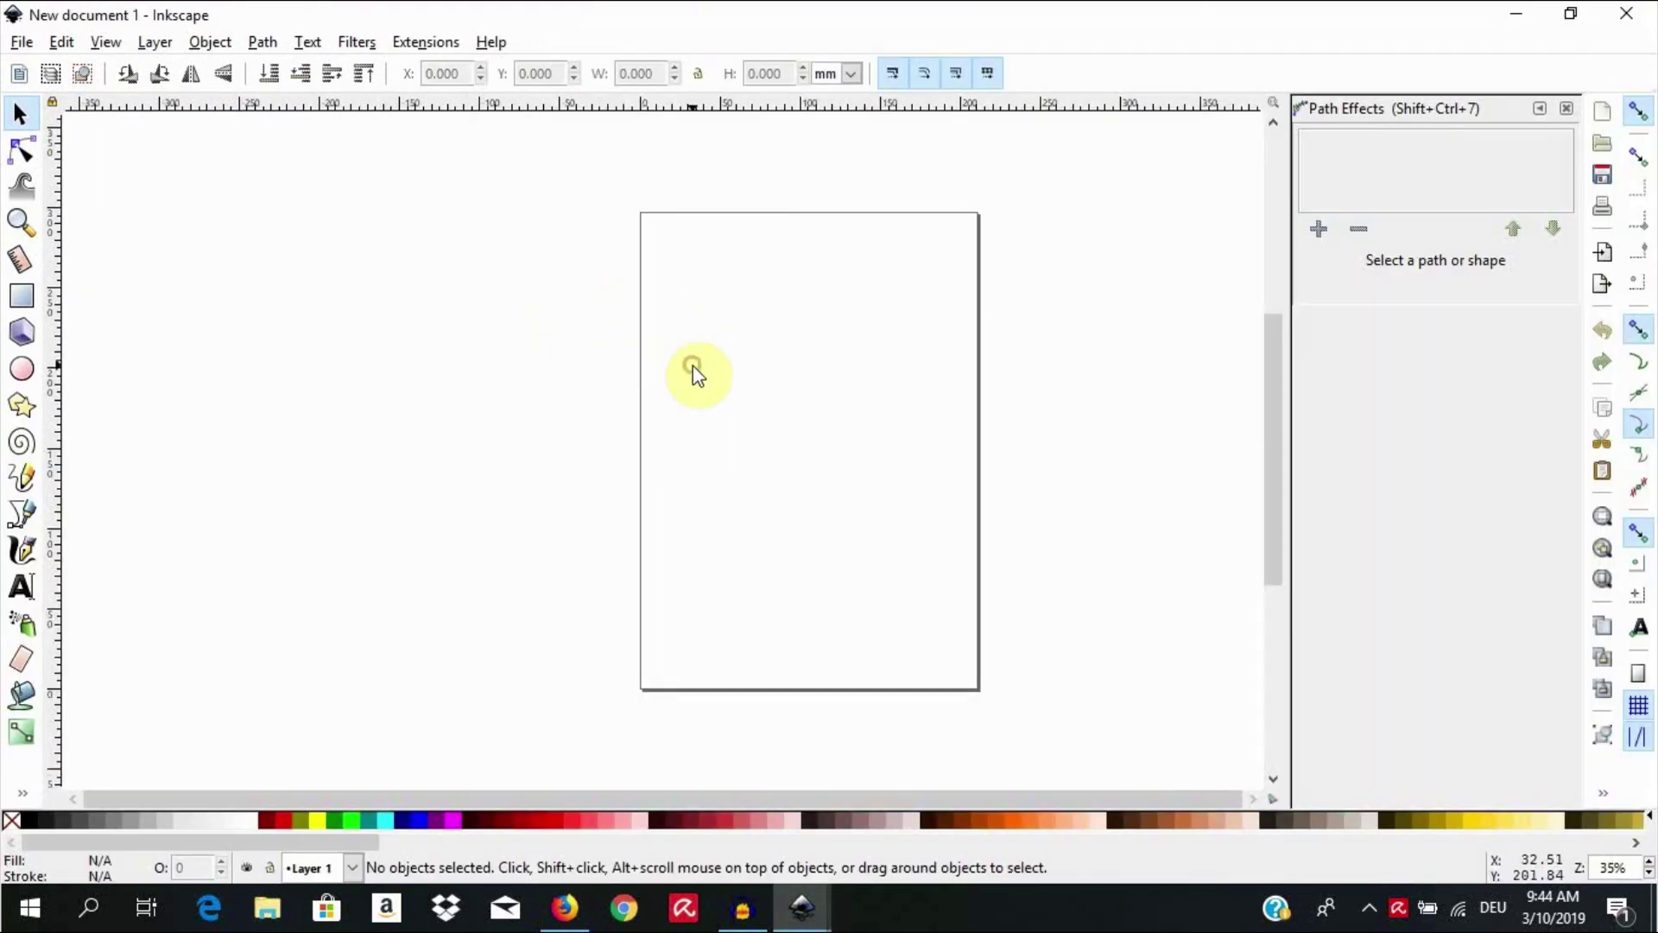
key("ctrl+v")
left_click_drag(691, 367, 798, 450)
Zoom in closely on the pasted figure, then bring up the Object menu.
left_click(21, 222)
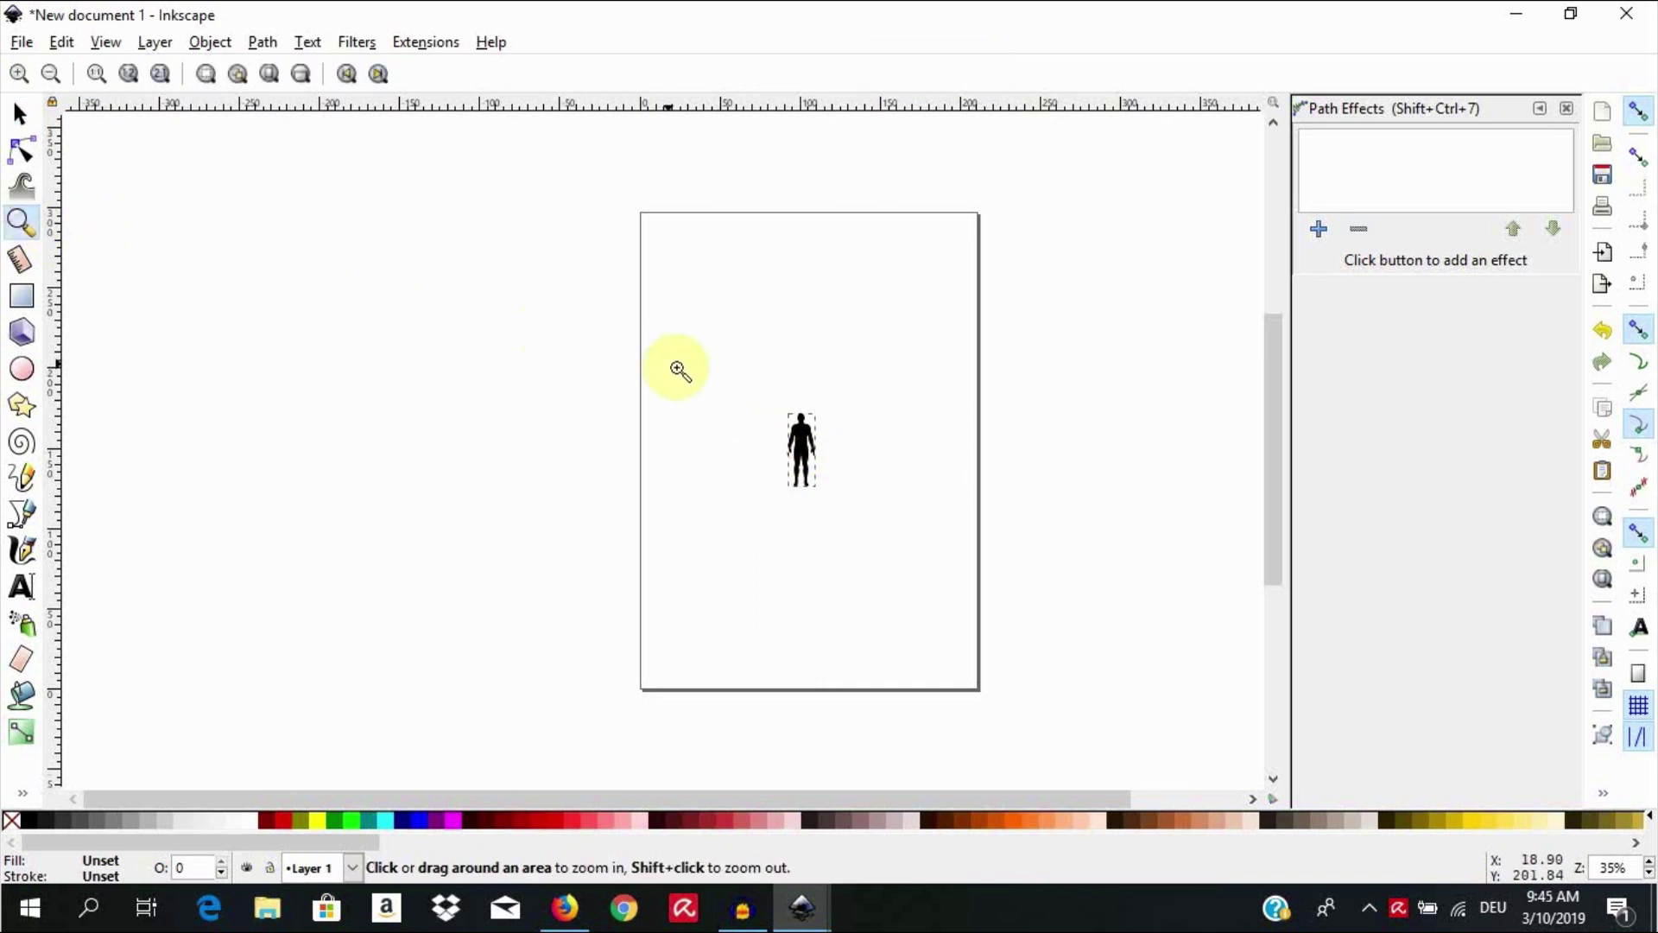
left_click_drag(755, 390, 861, 525)
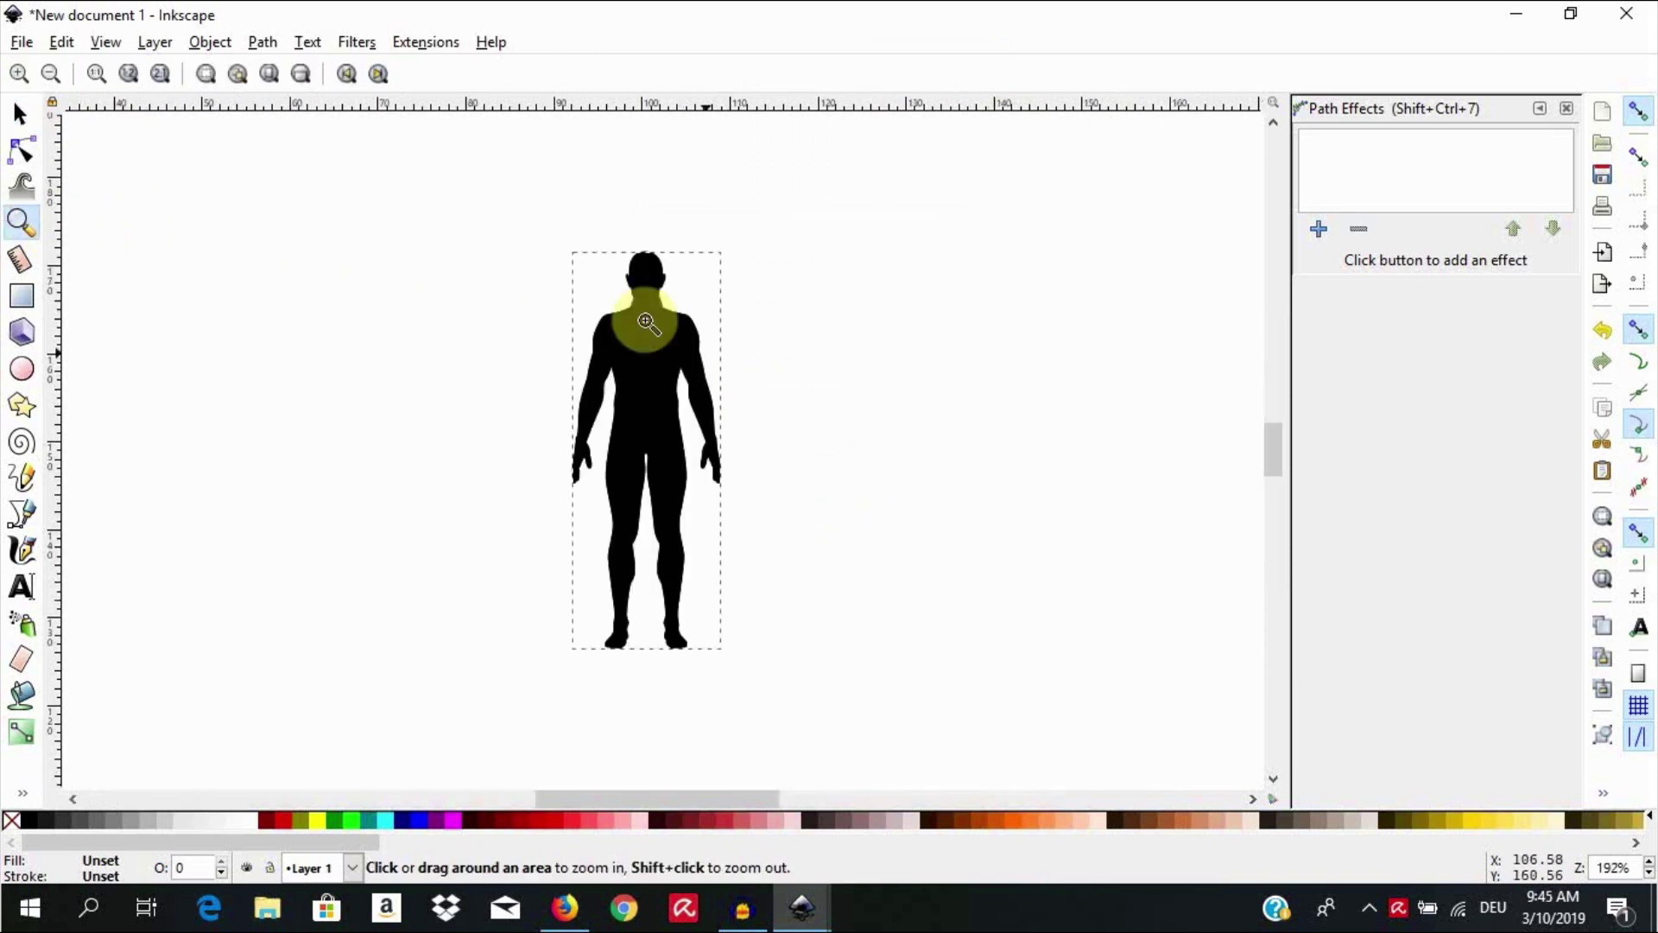
left_click_drag(524, 239, 815, 688)
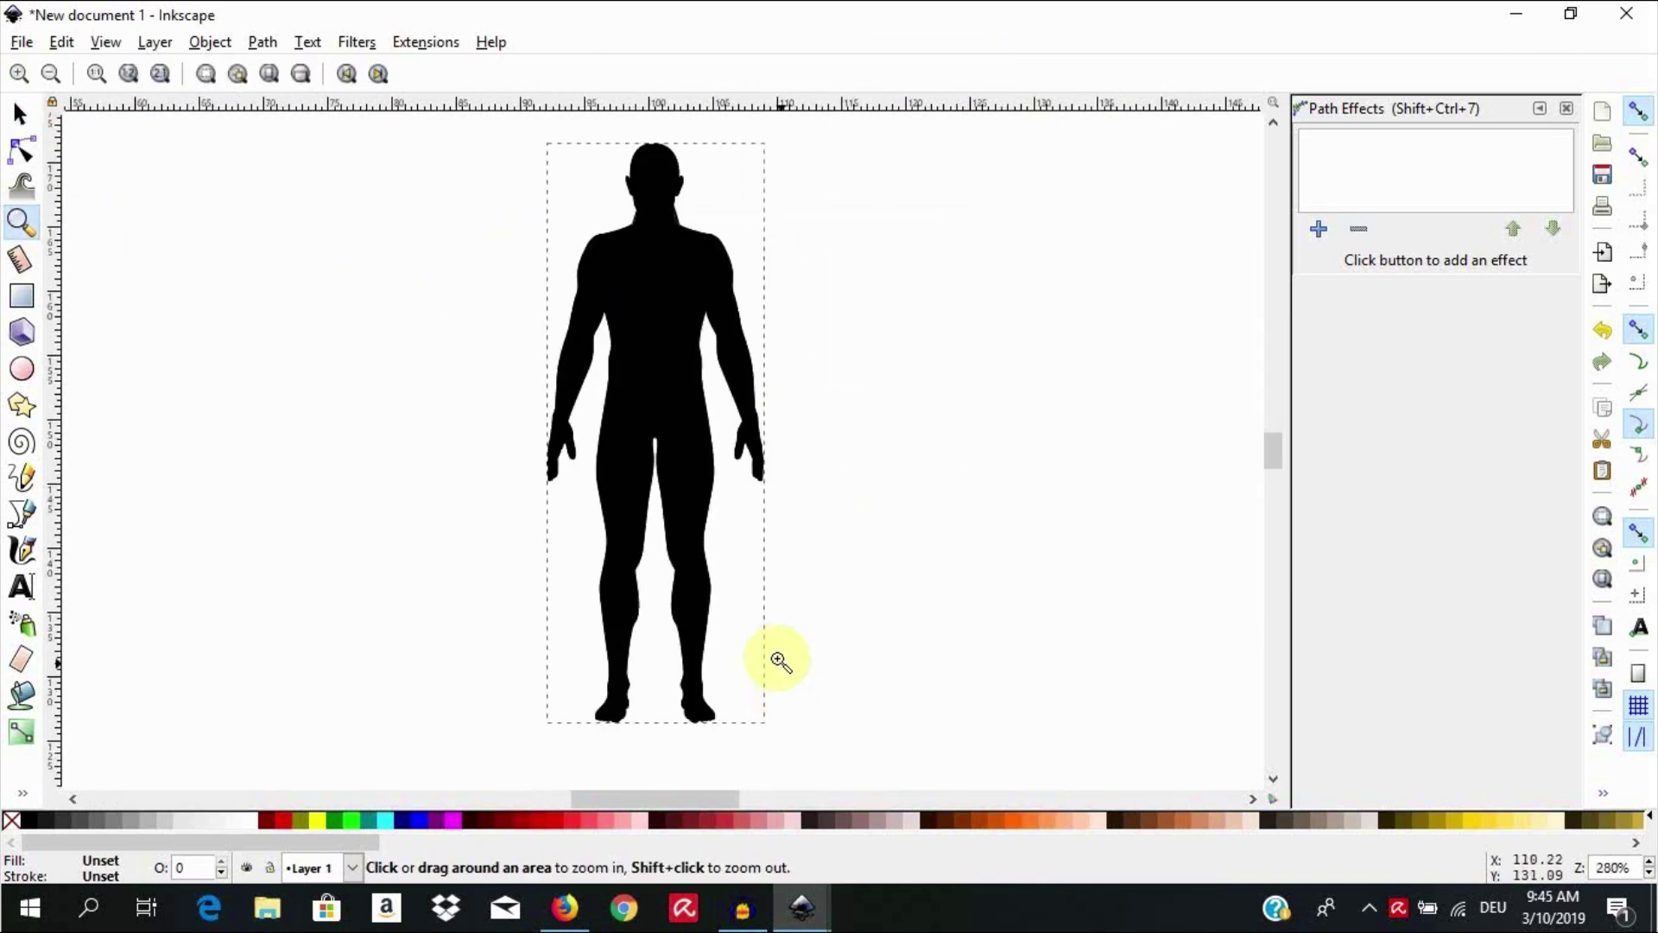
left_click(19, 113)
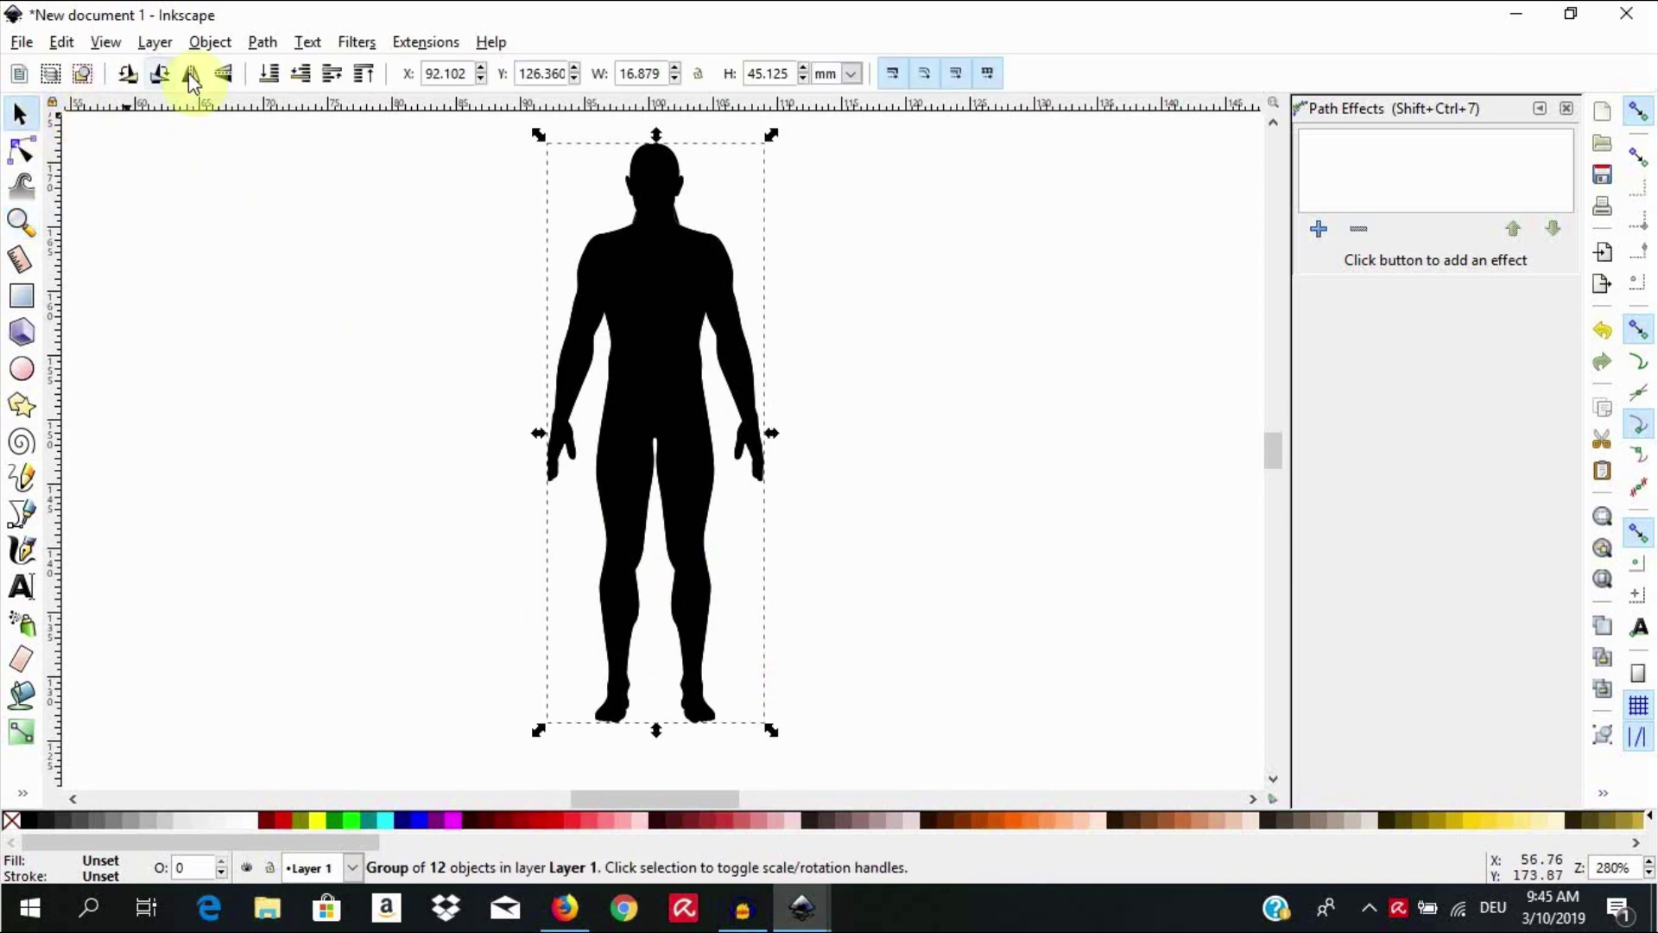
left_click(210, 42)
left_click(264, 132)
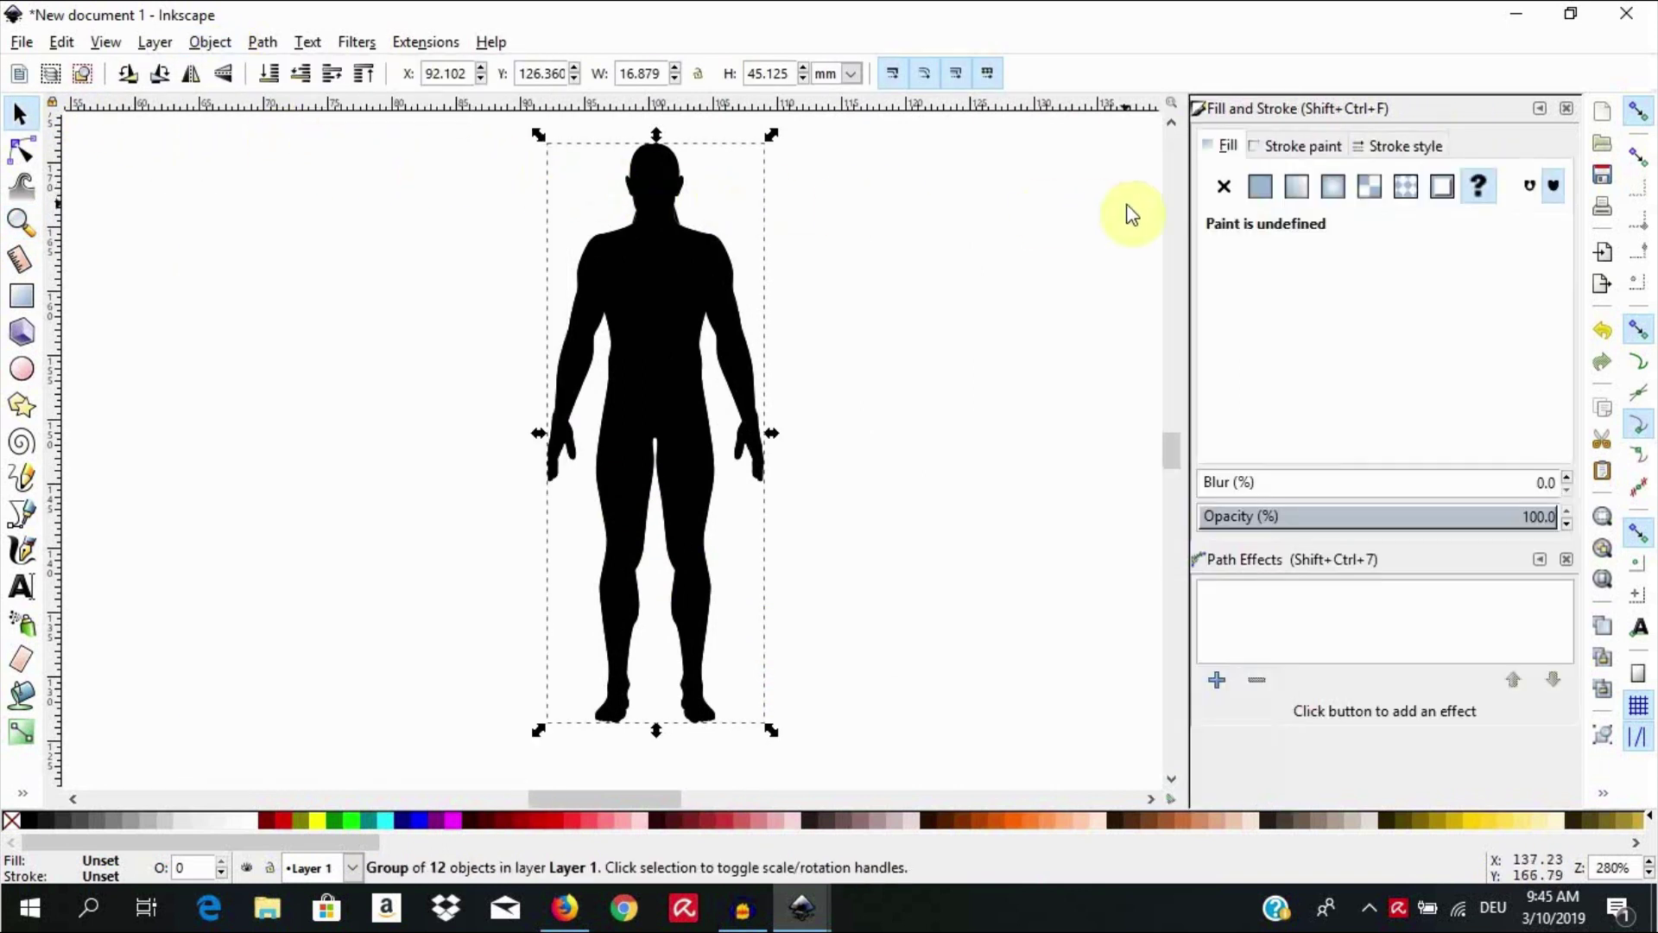
left_click(1224, 186)
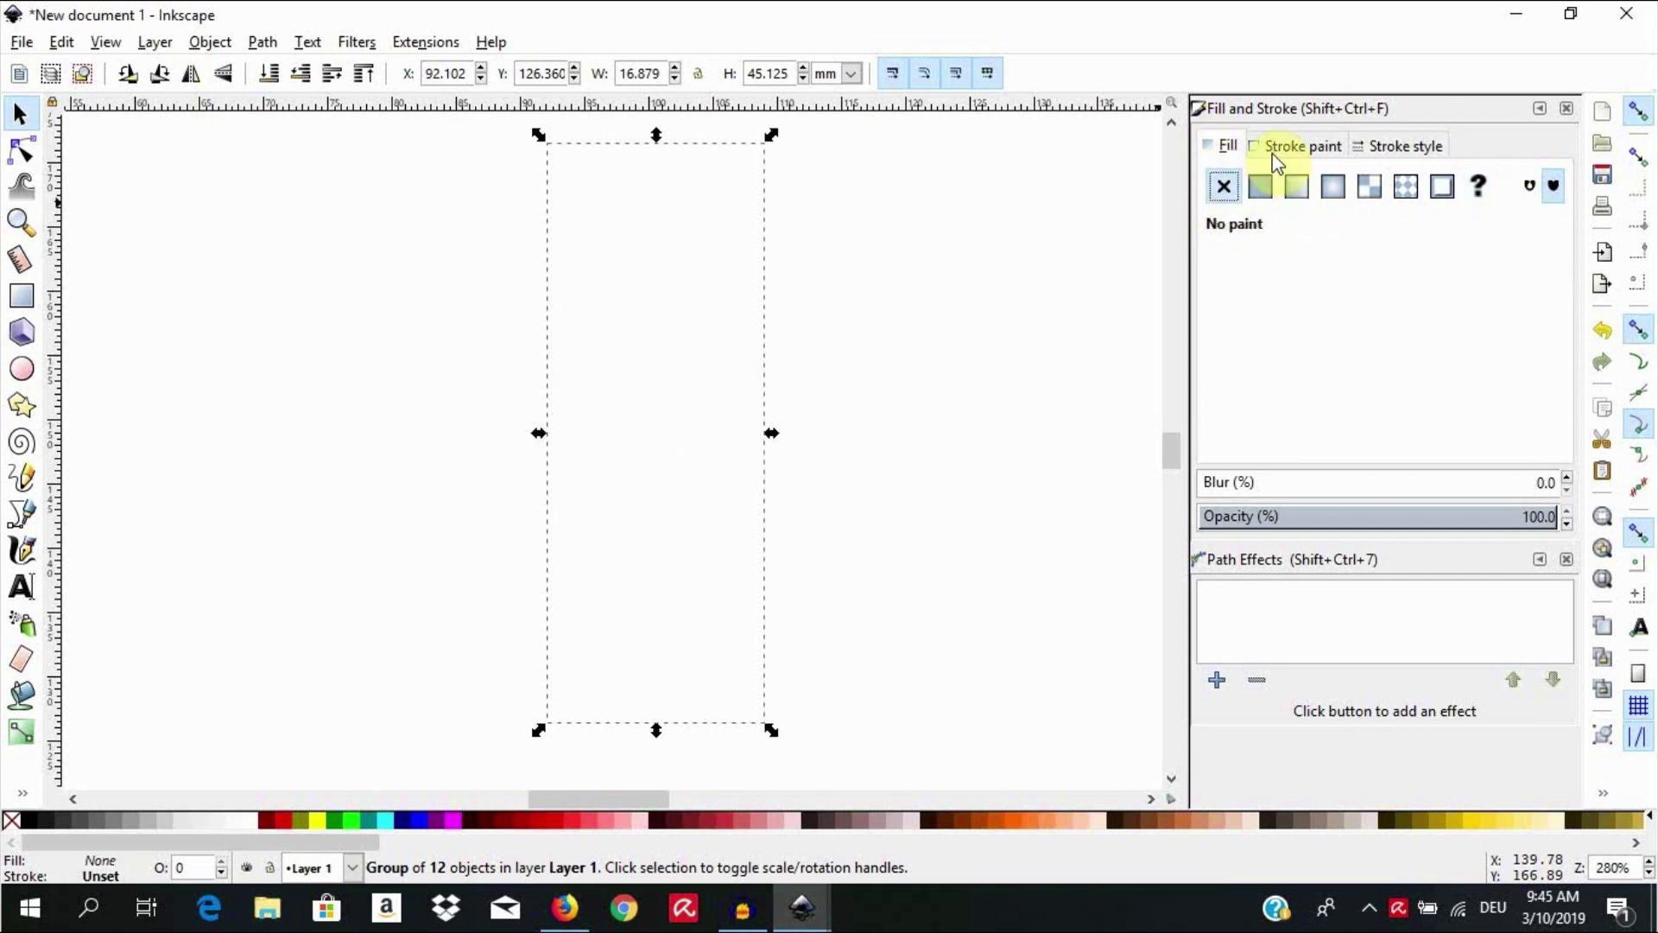
left_click(1272, 147)
left_click(1260, 188)
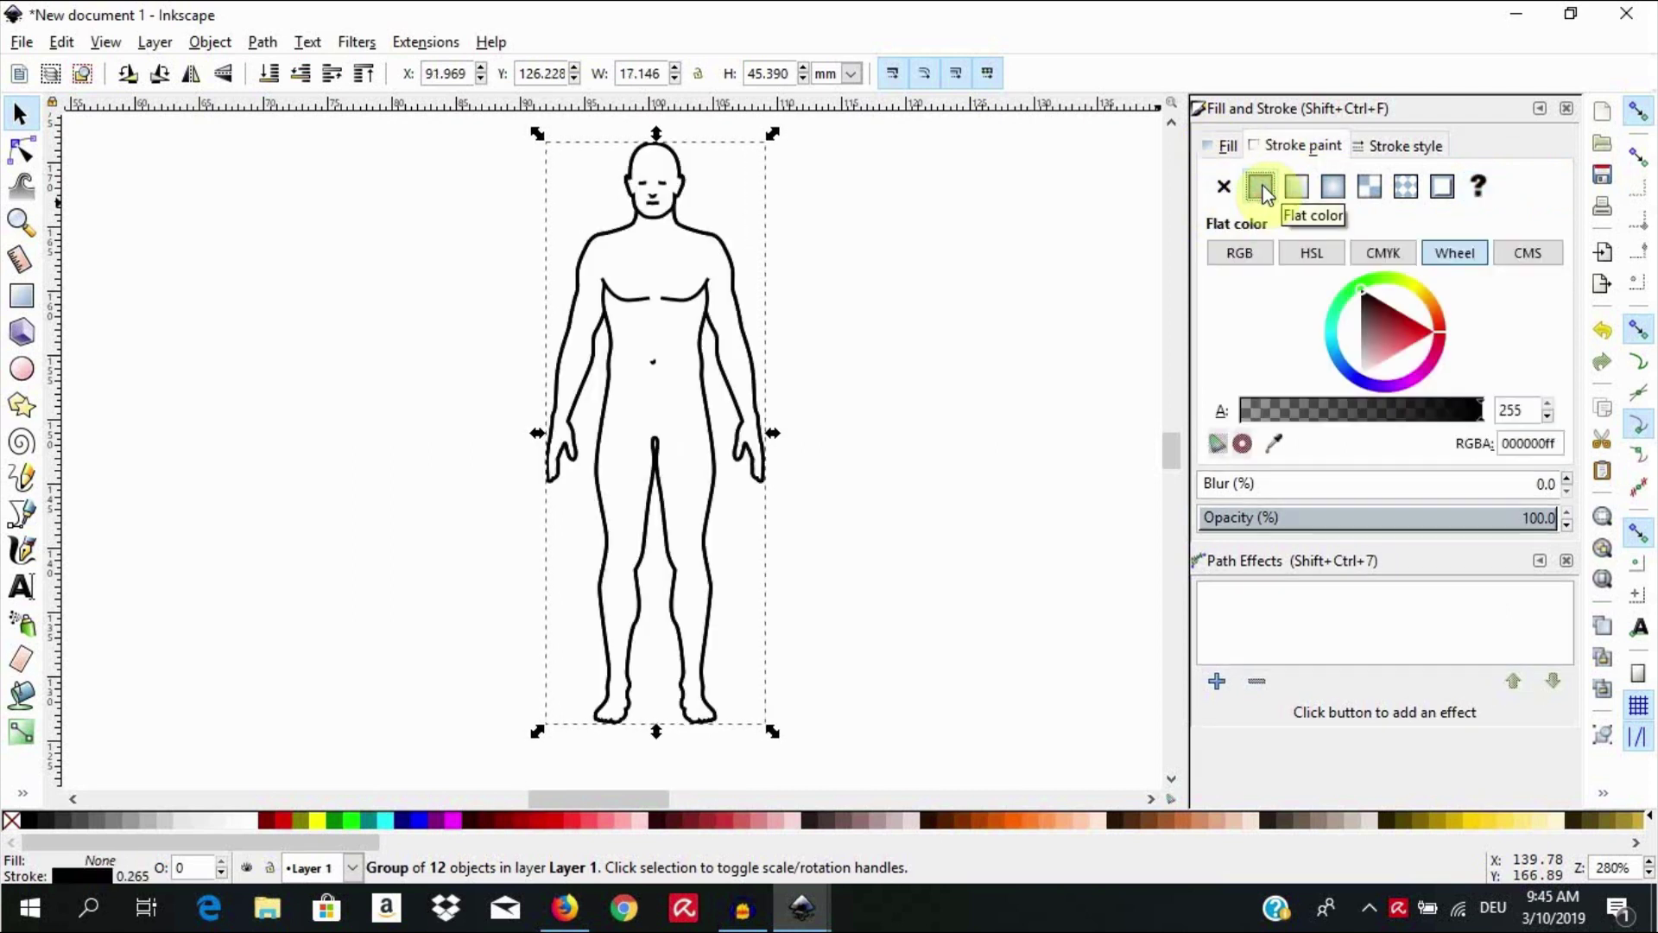
left_click(1397, 146)
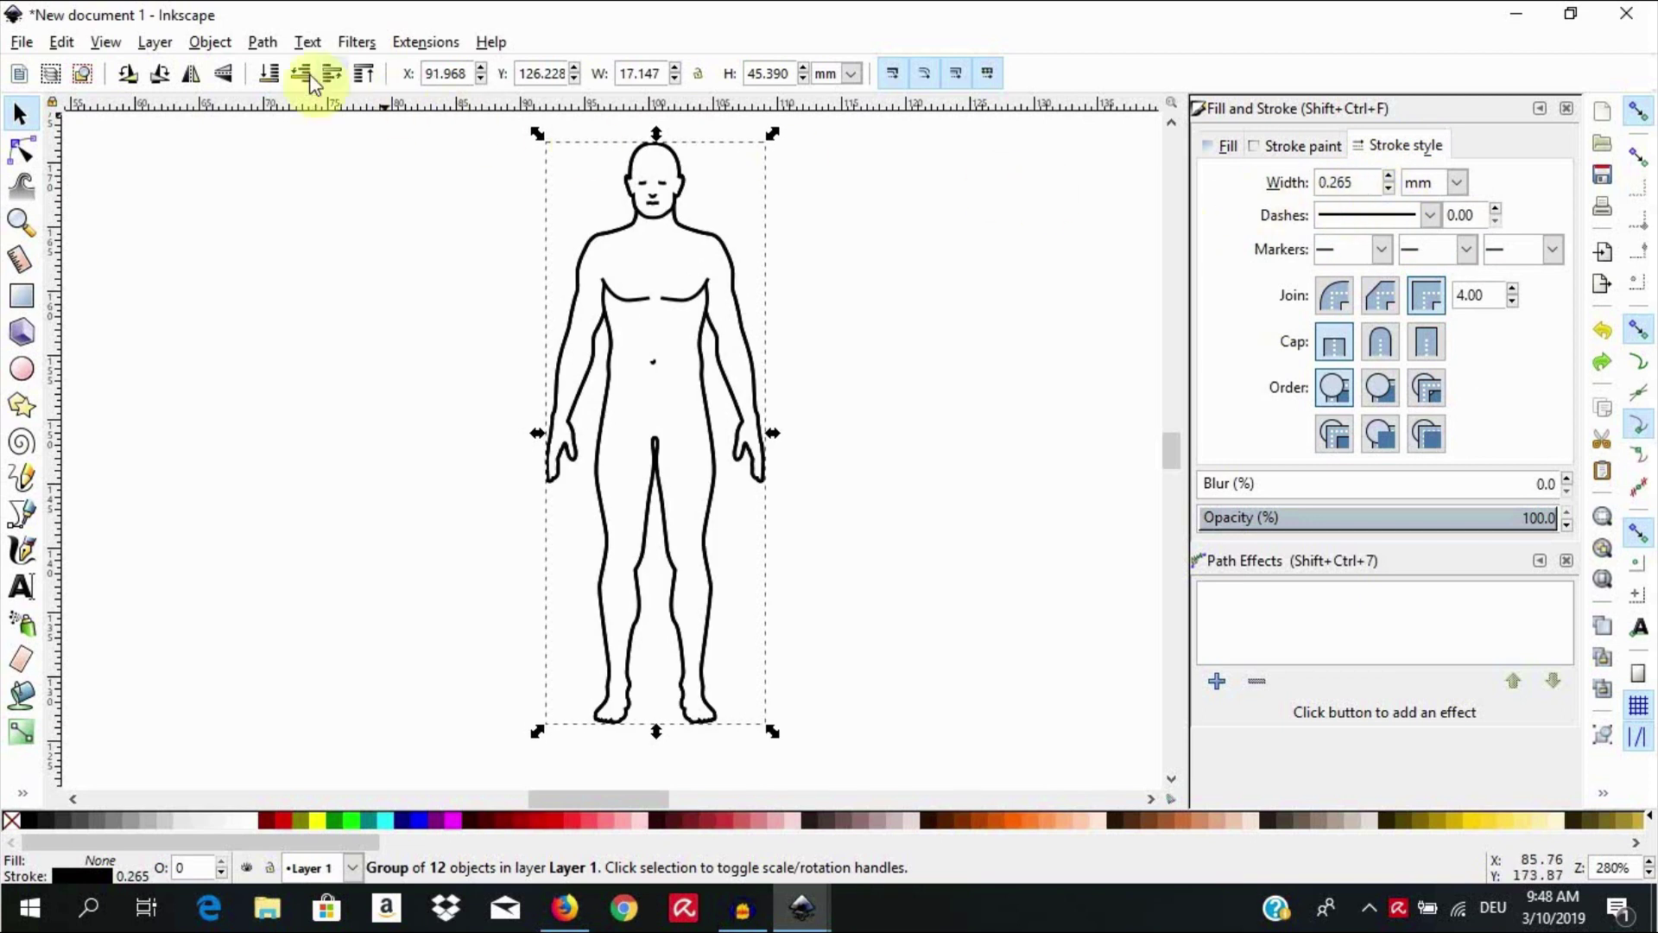
left_click(232, 45)
left_click(308, 247)
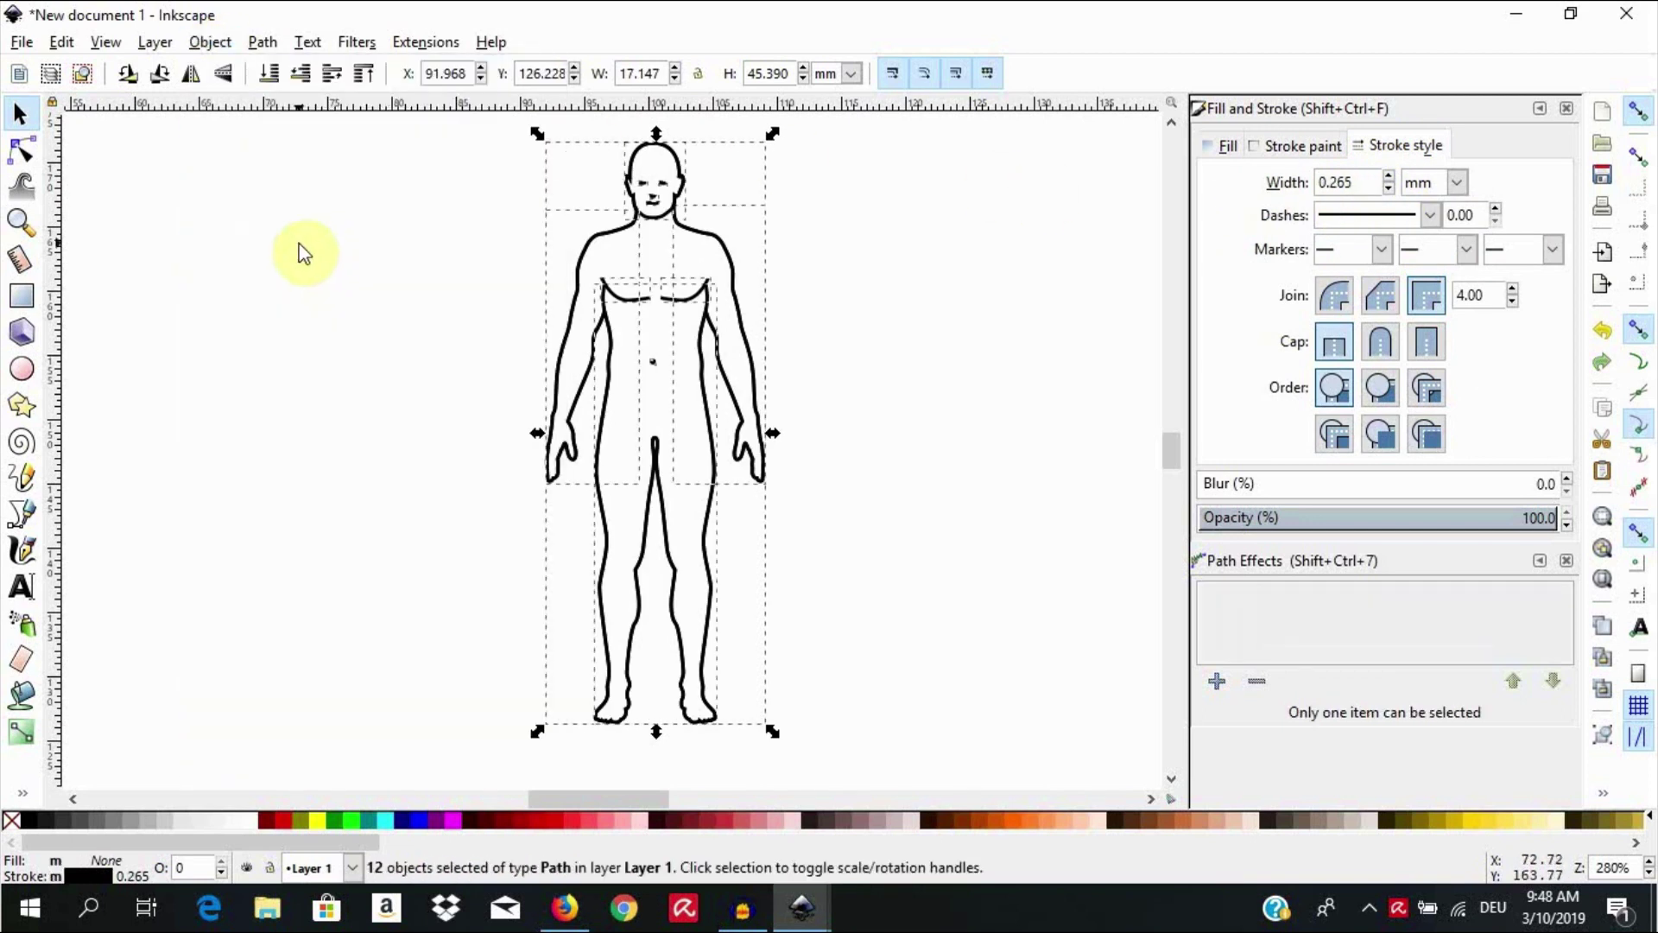
left_click(862, 432)
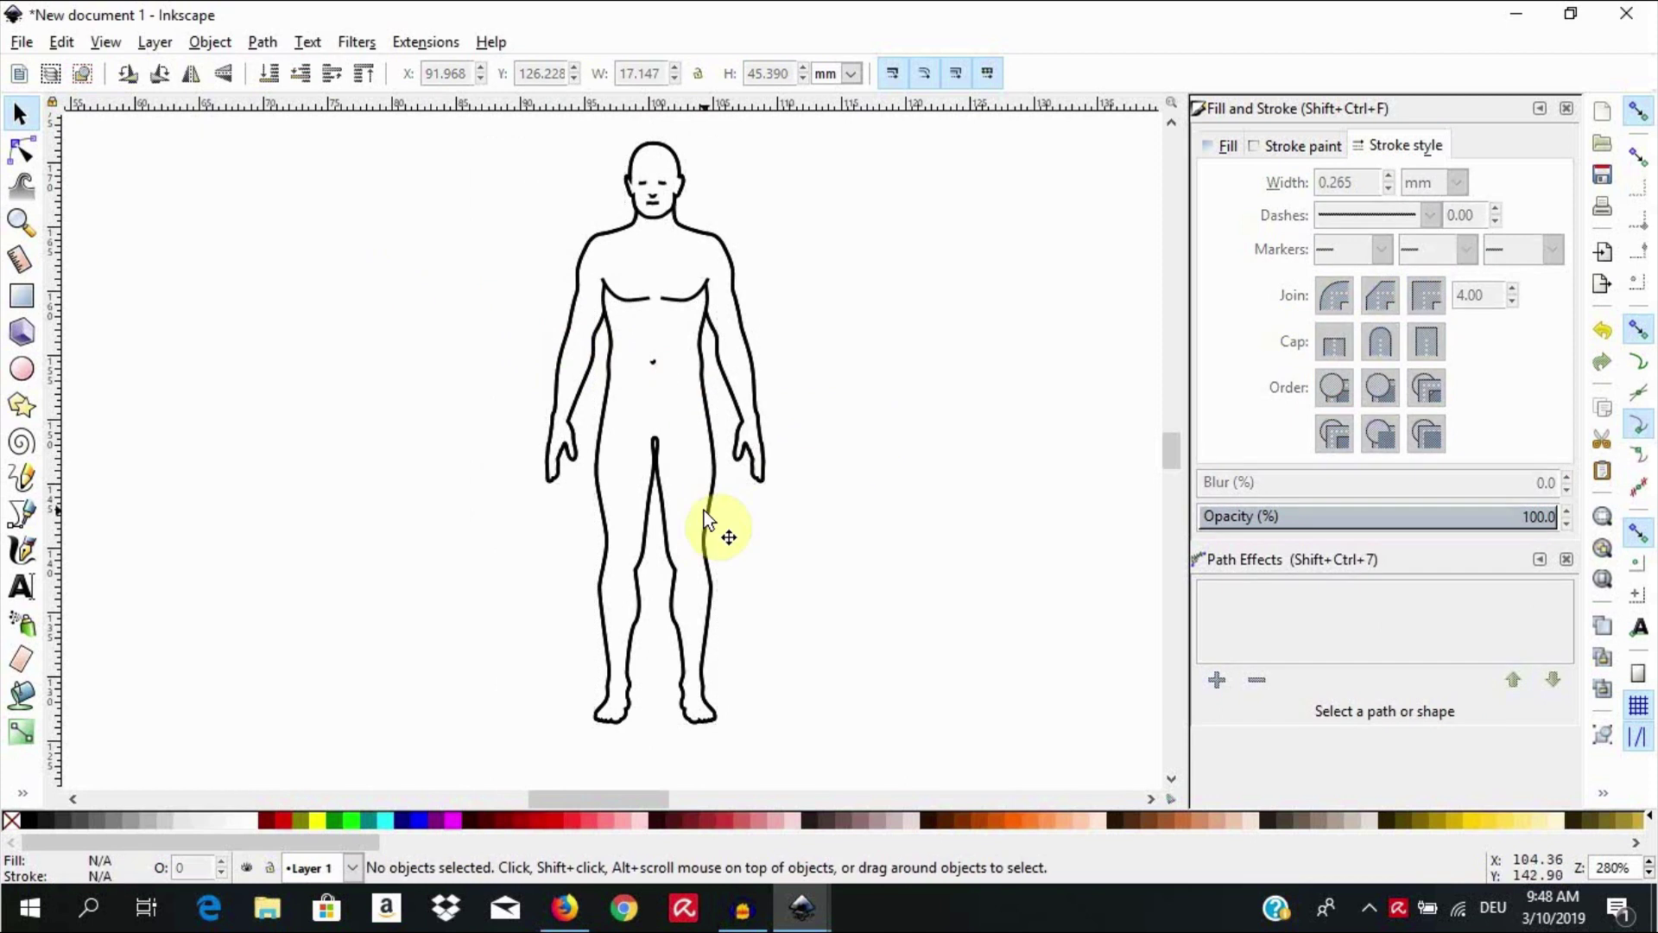
left_click_drag(703, 511, 882, 523)
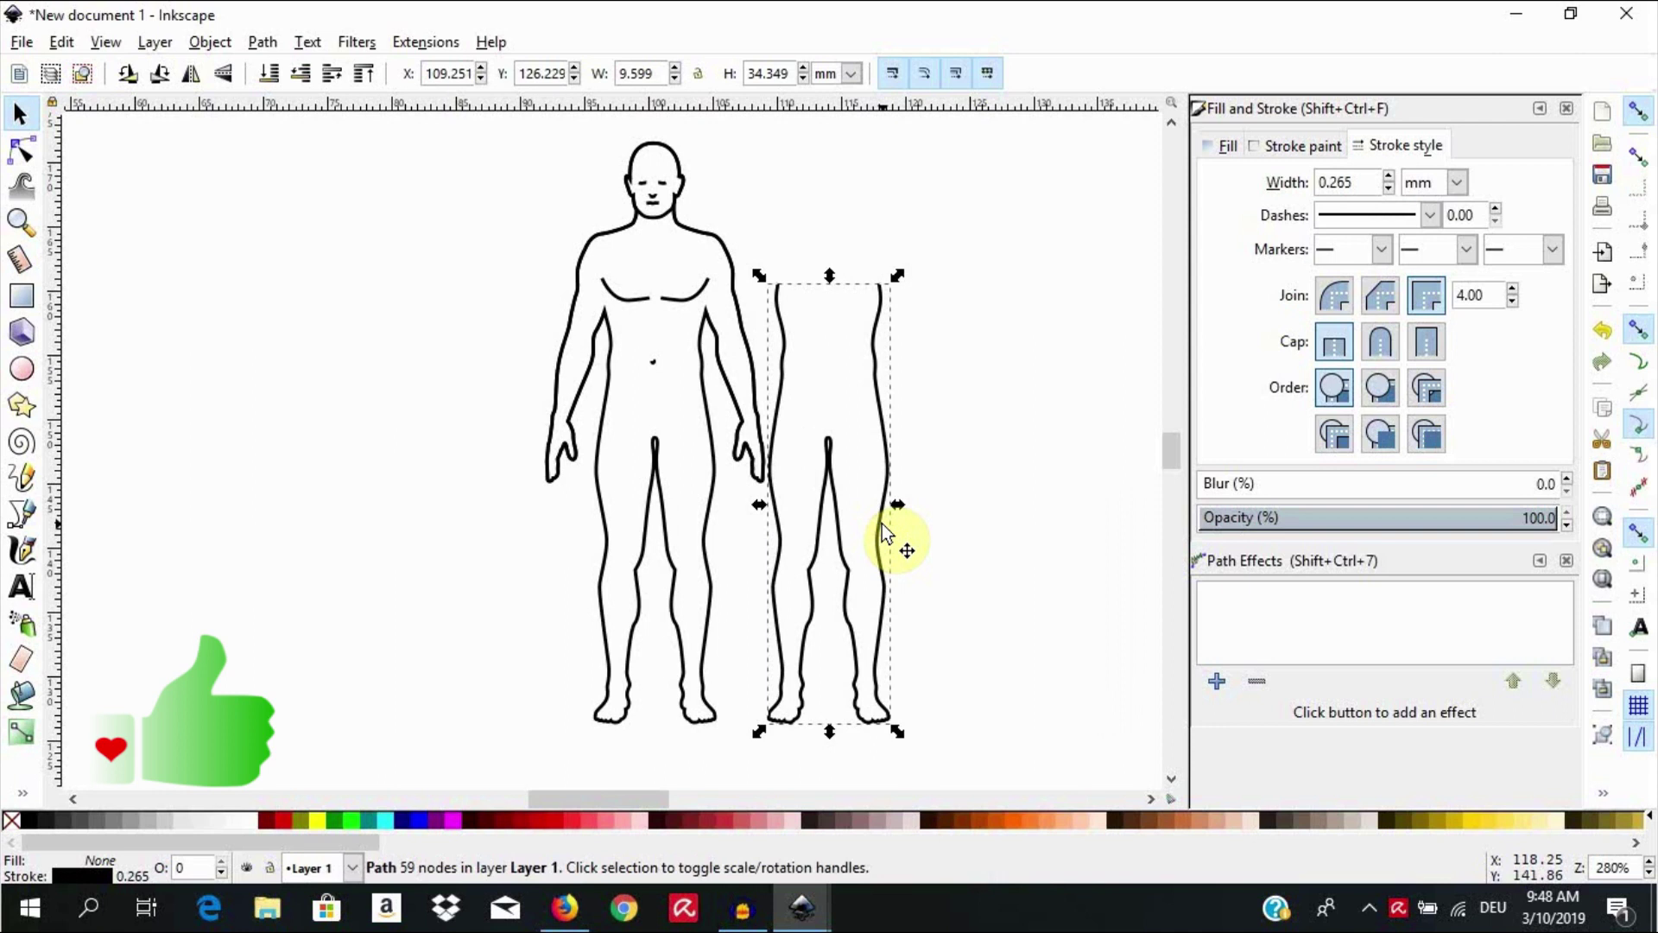
key("ctrl+z")
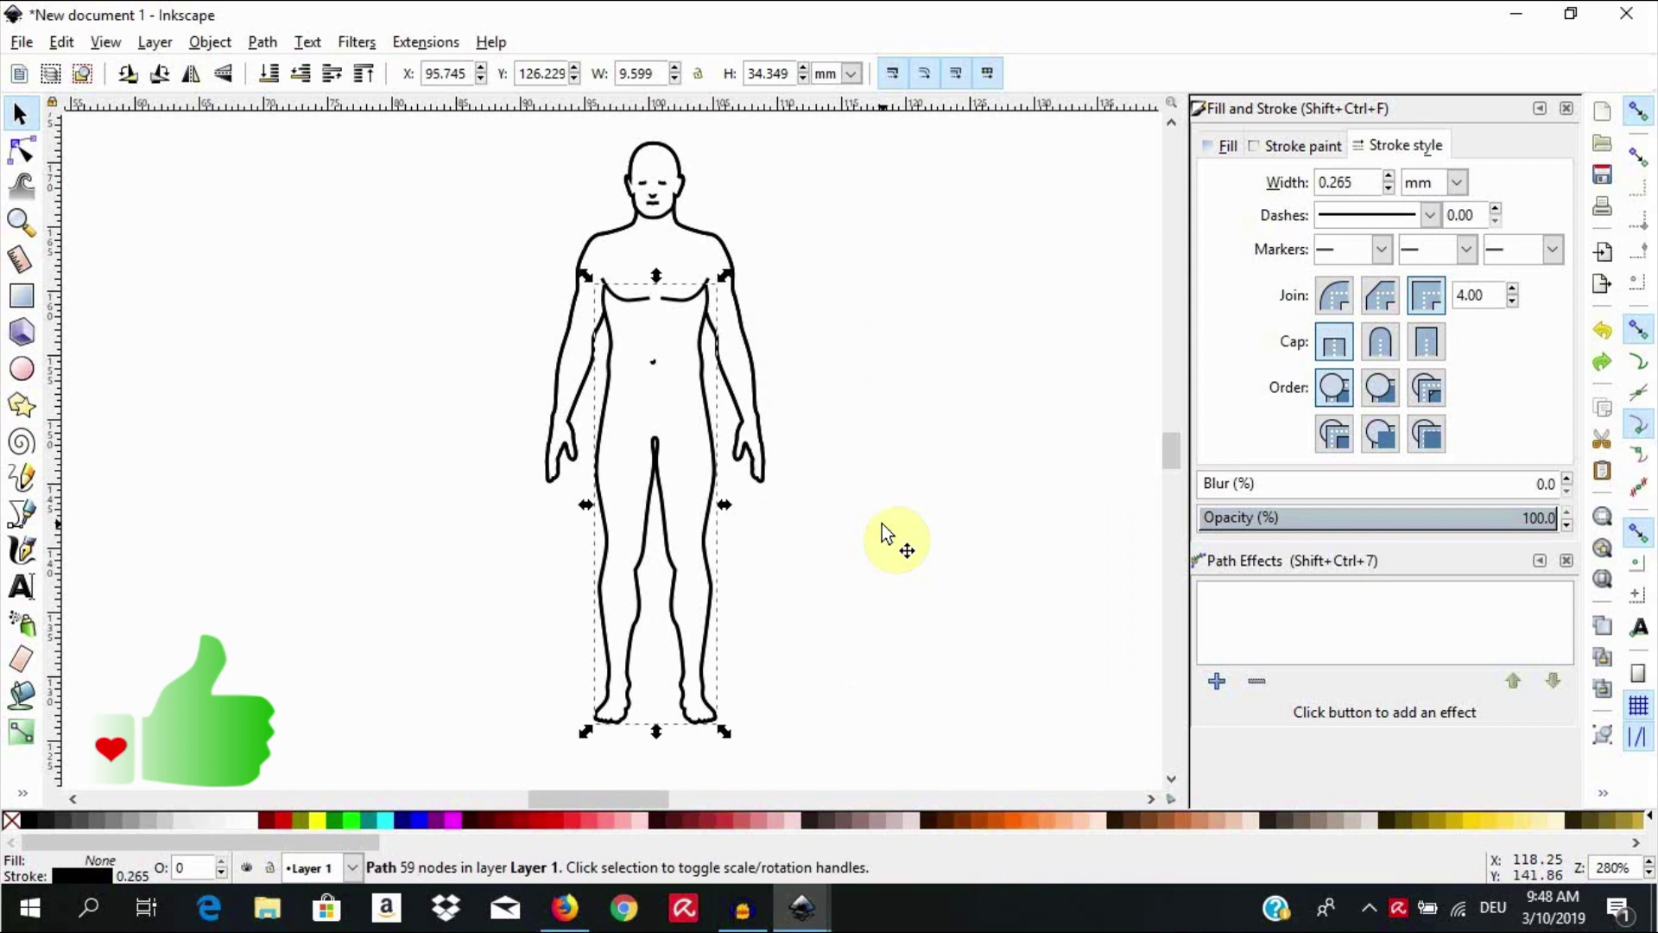
left_click(753, 377, "ctrl")
left_click_drag(753, 377, 917, 406)
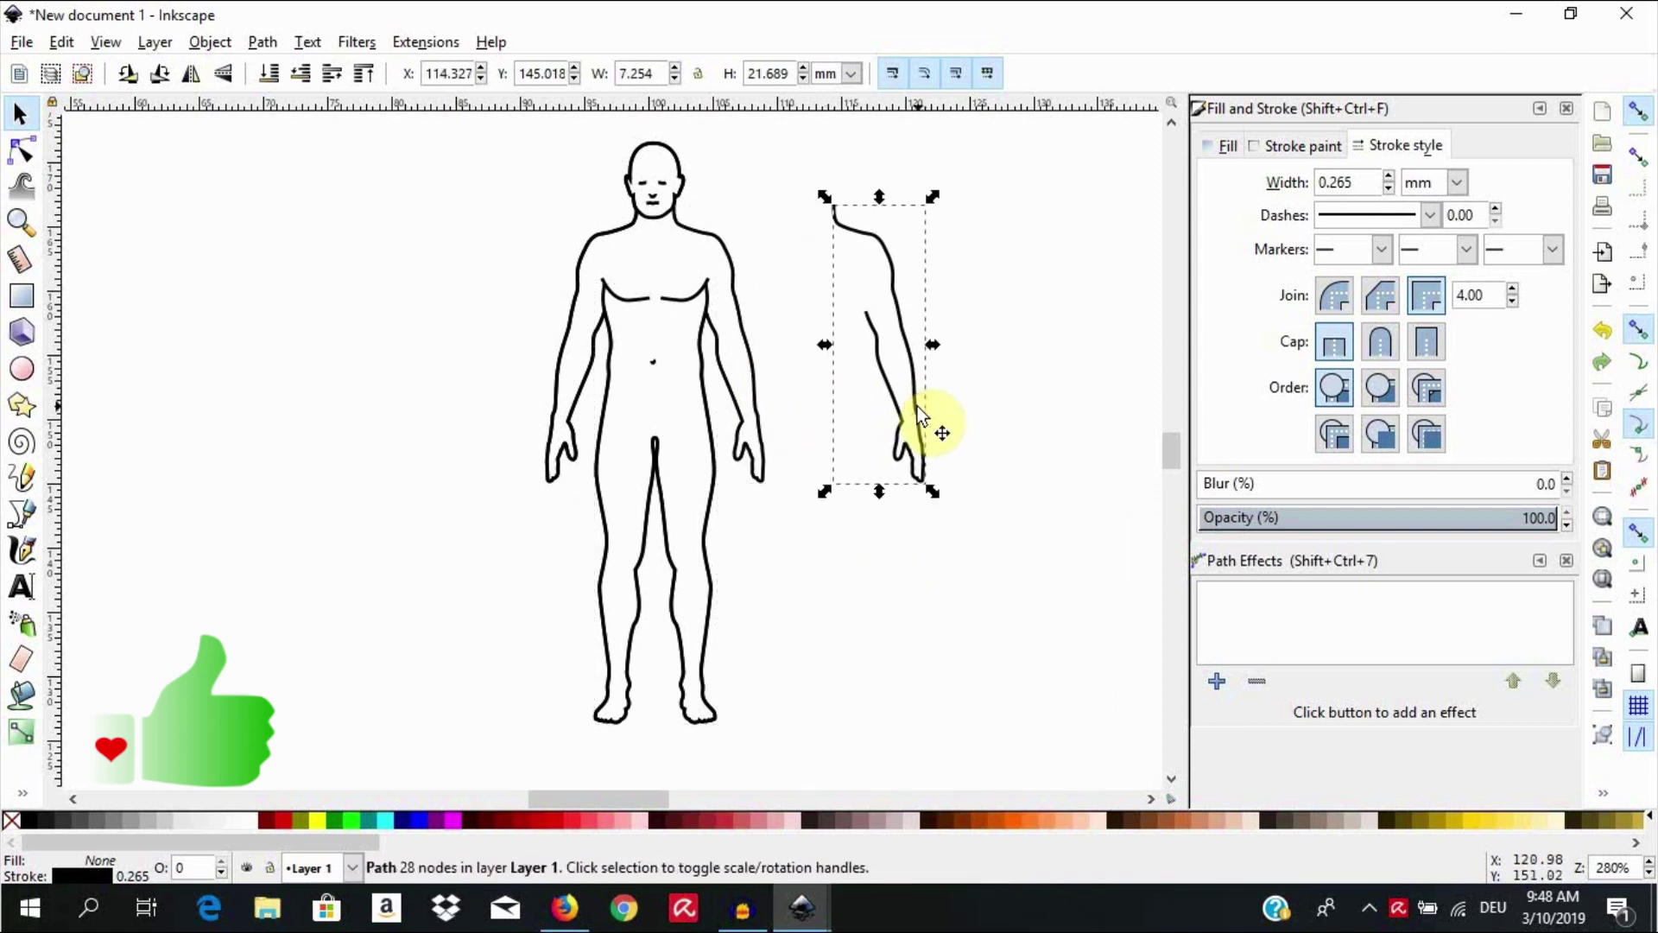
key("ctrl+z")
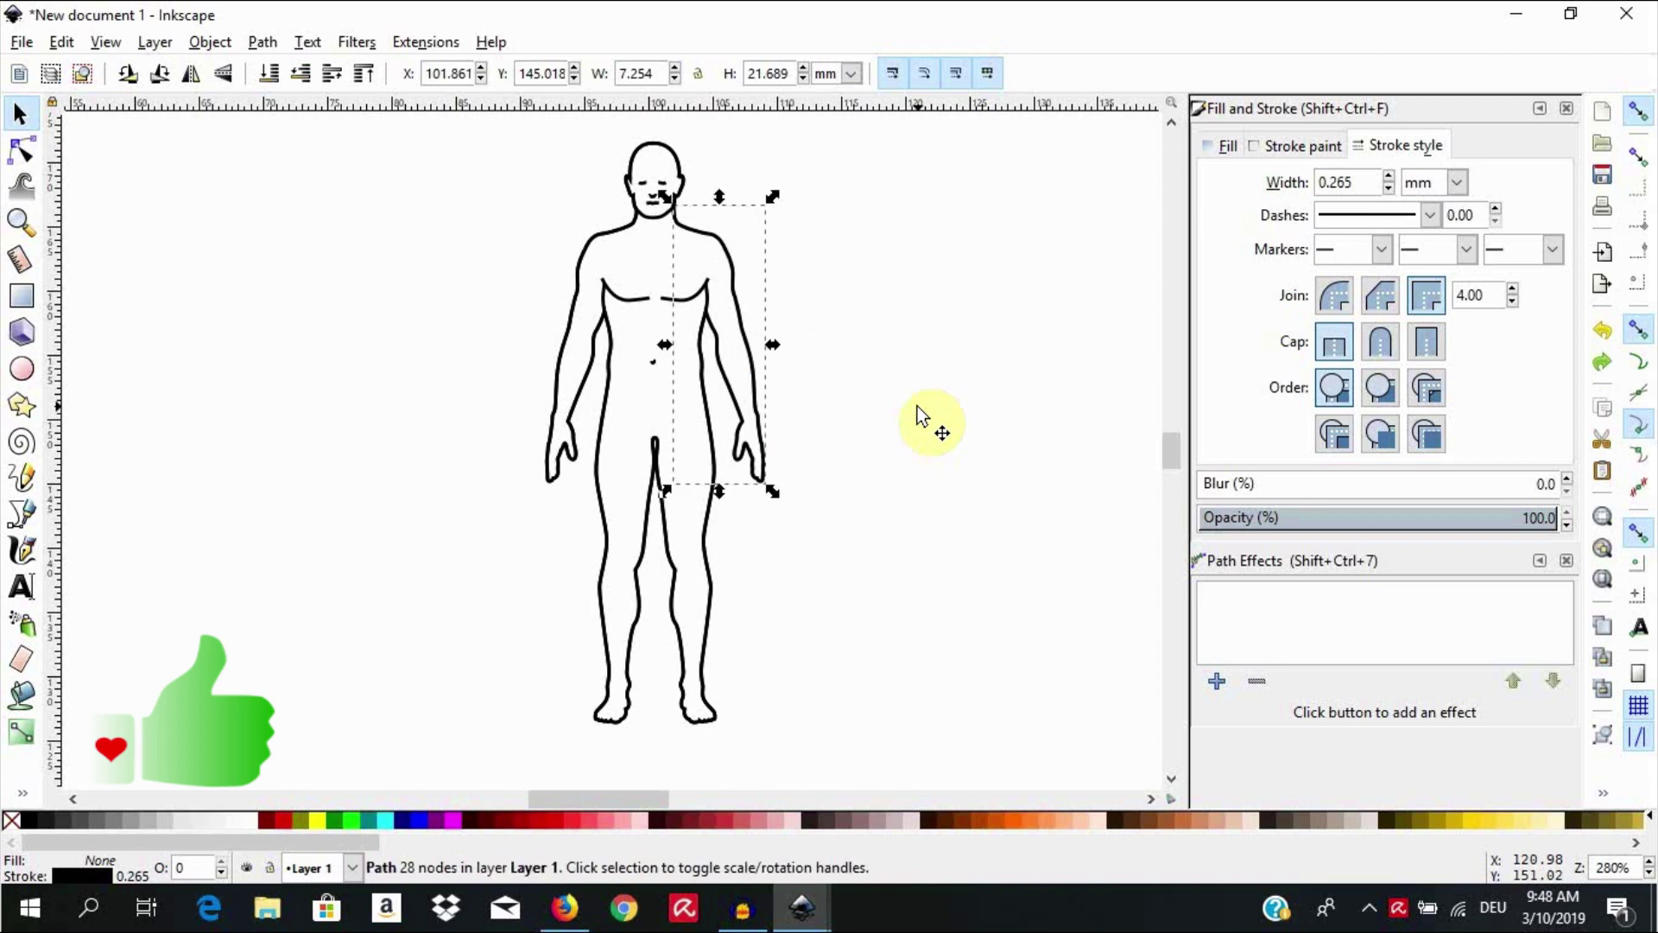
left_click(885, 570)
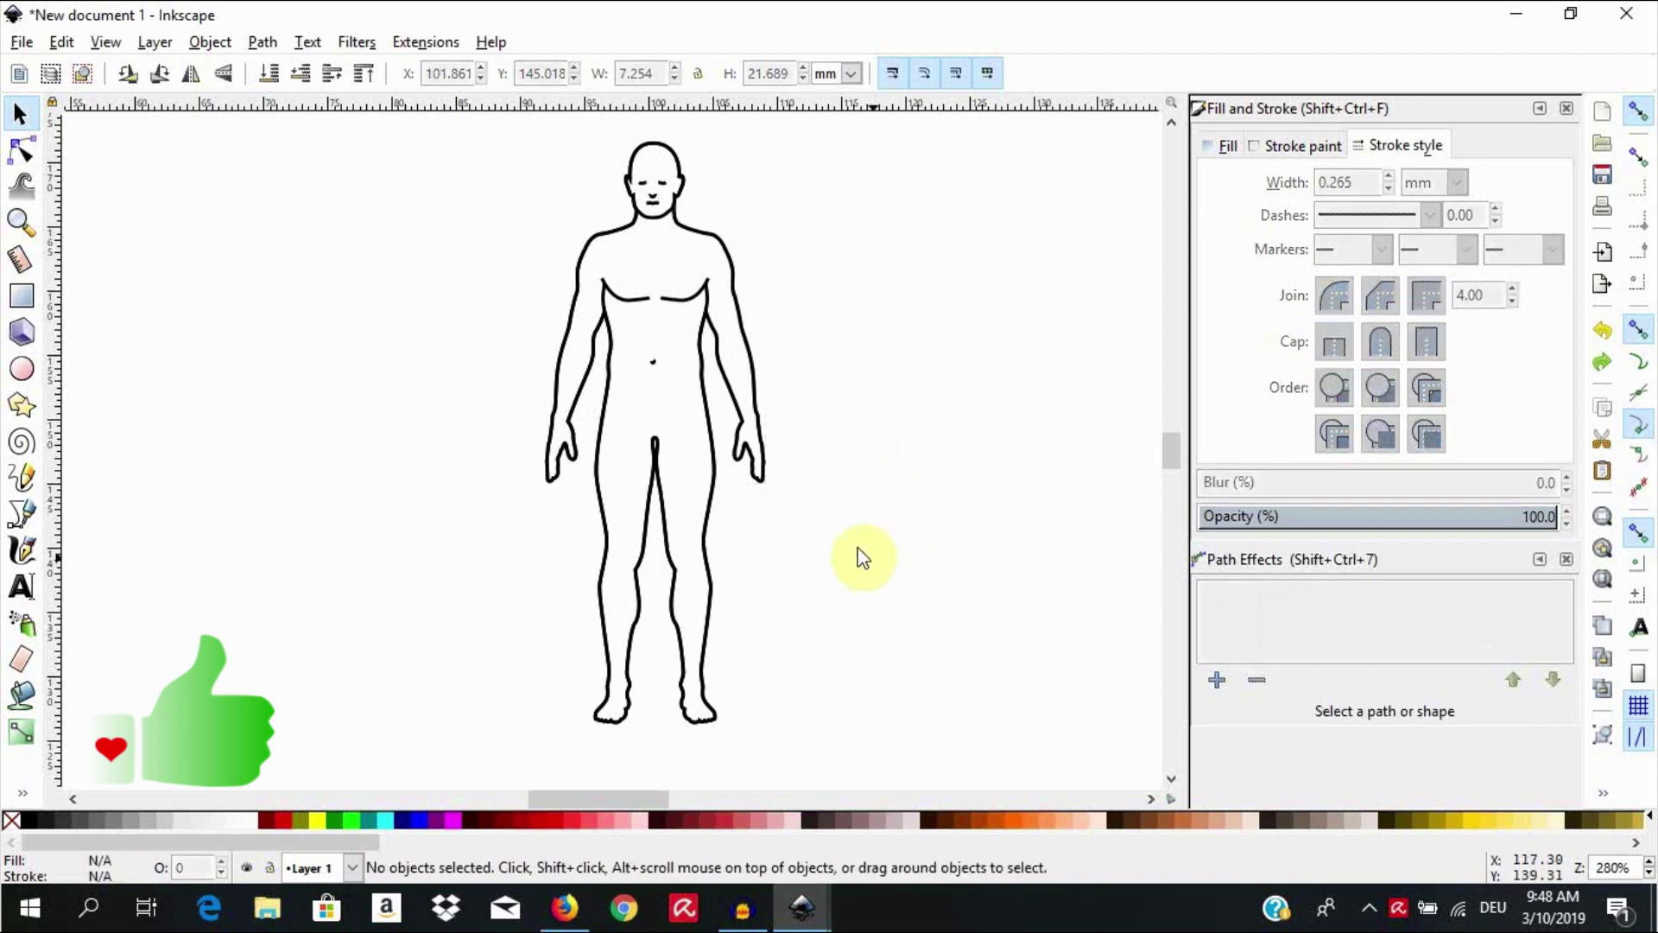
left_click(33, 157)
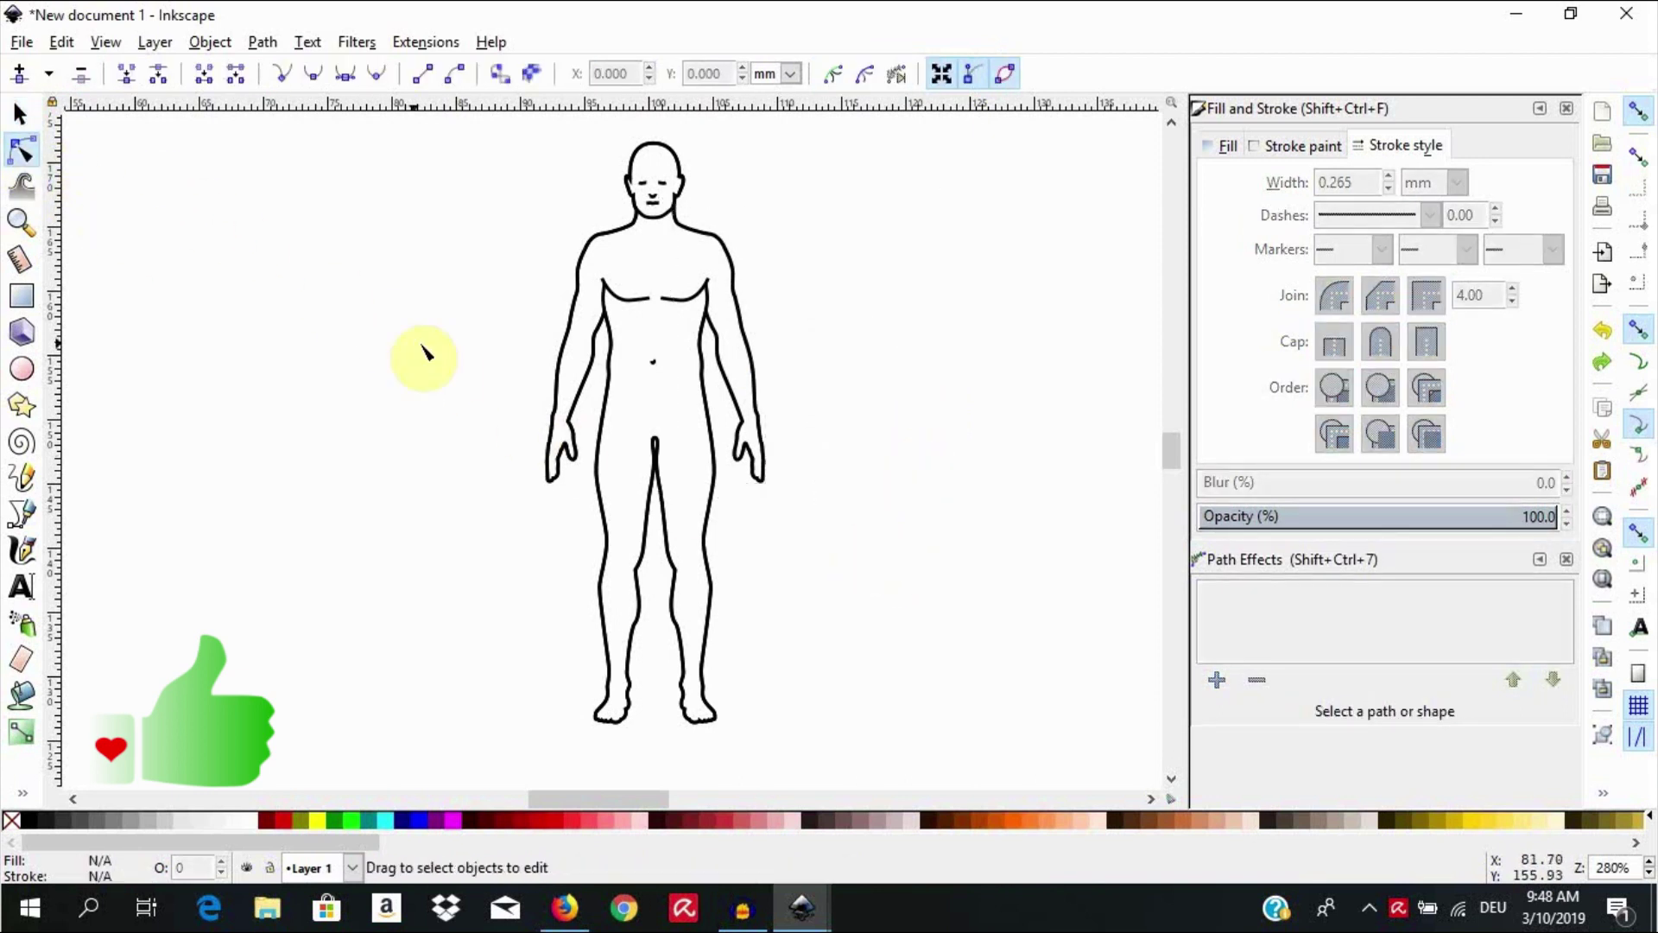
left_click(553, 394)
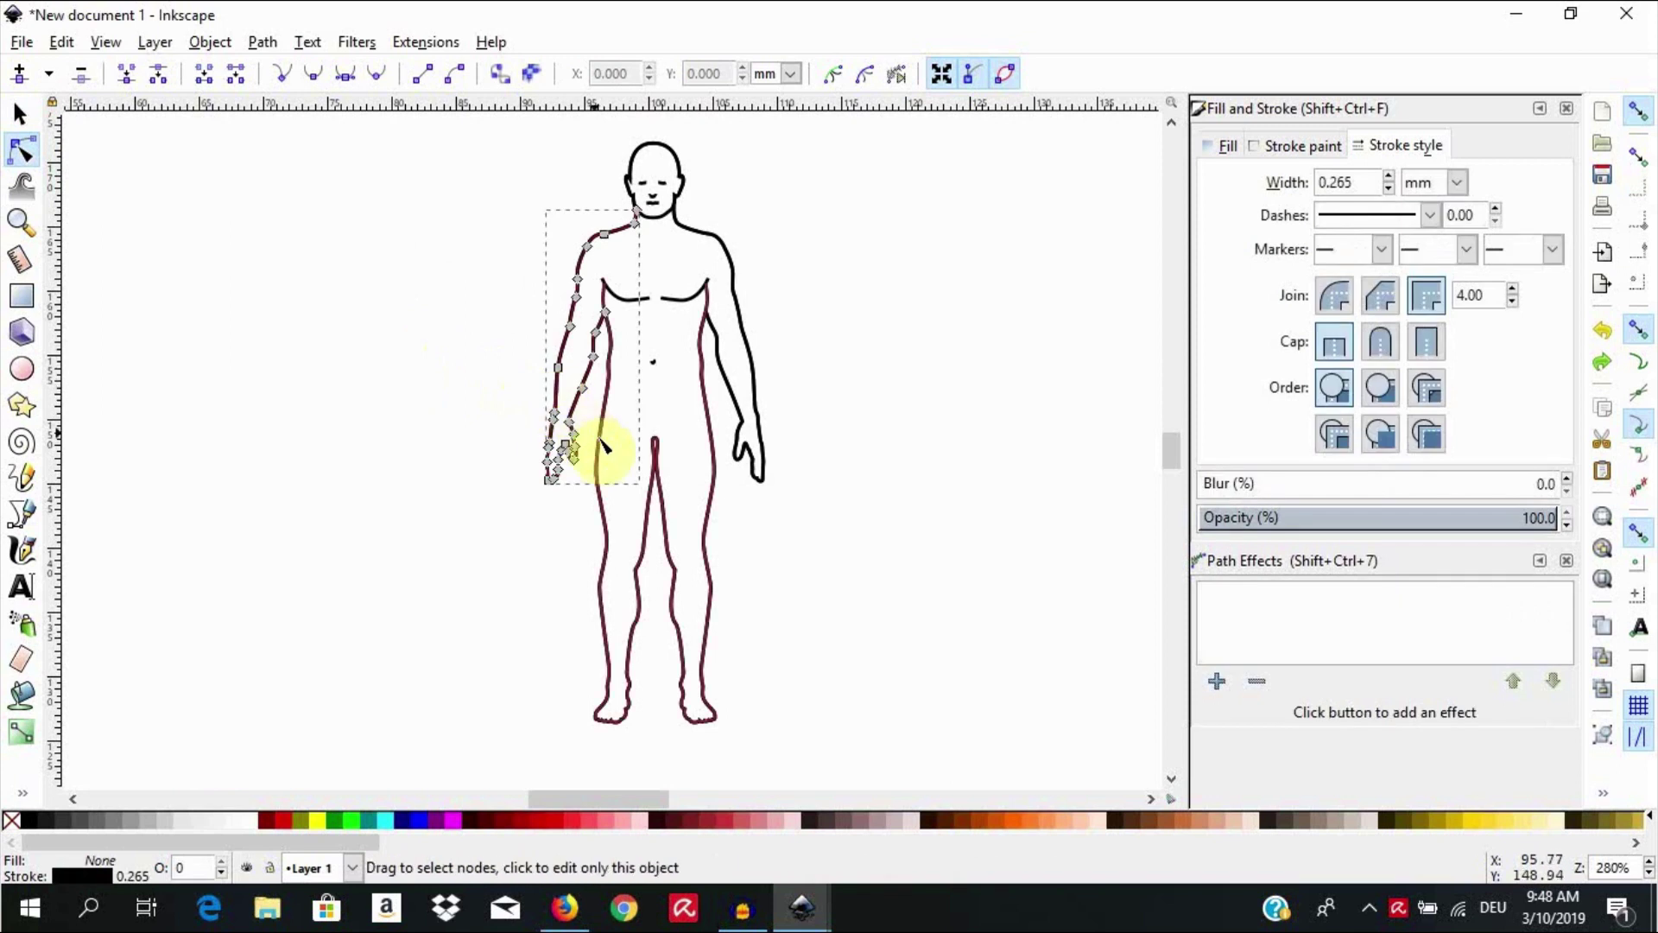
left_click(600, 531)
left_click(753, 431)
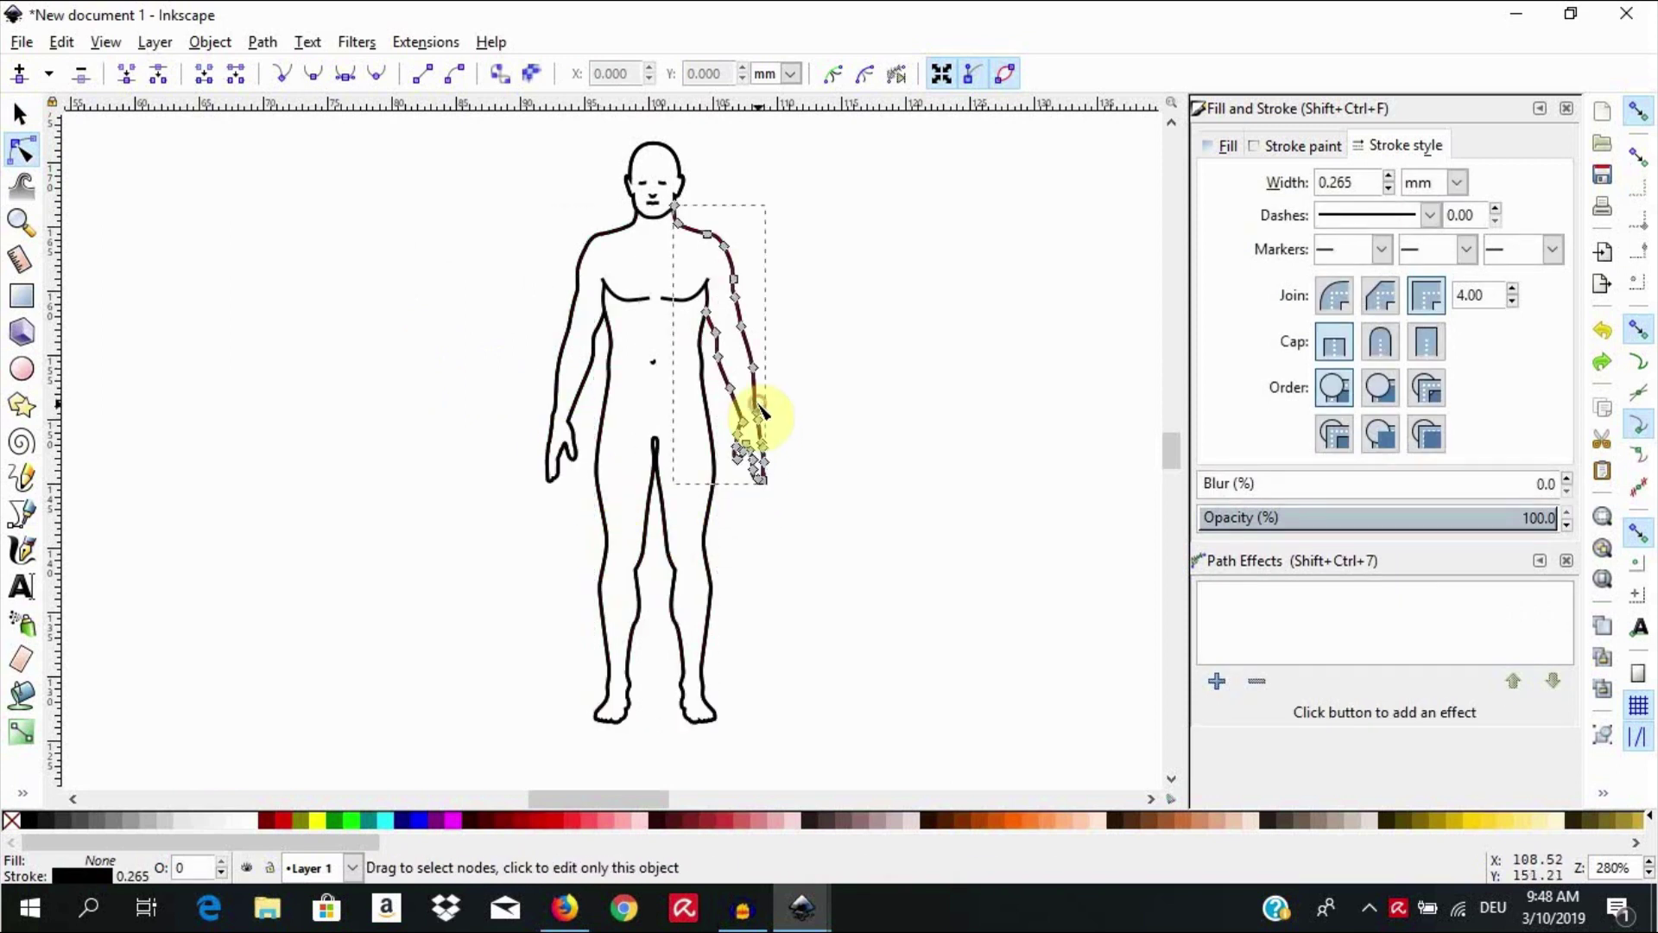
left_click(635, 302)
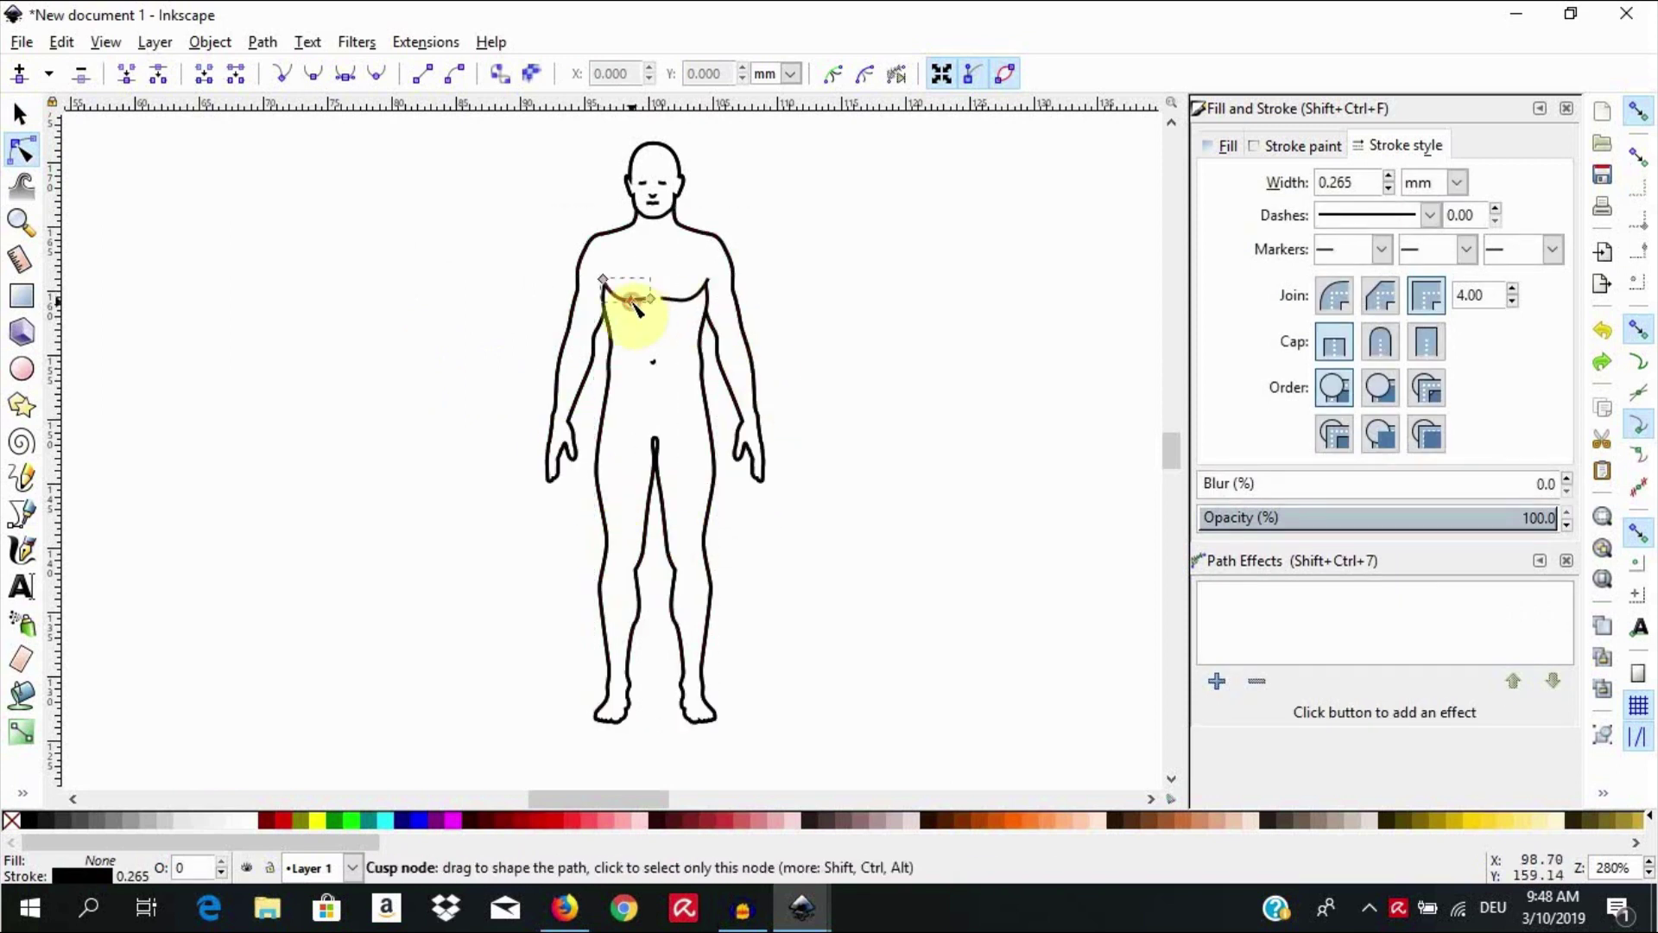
left_click(630, 169)
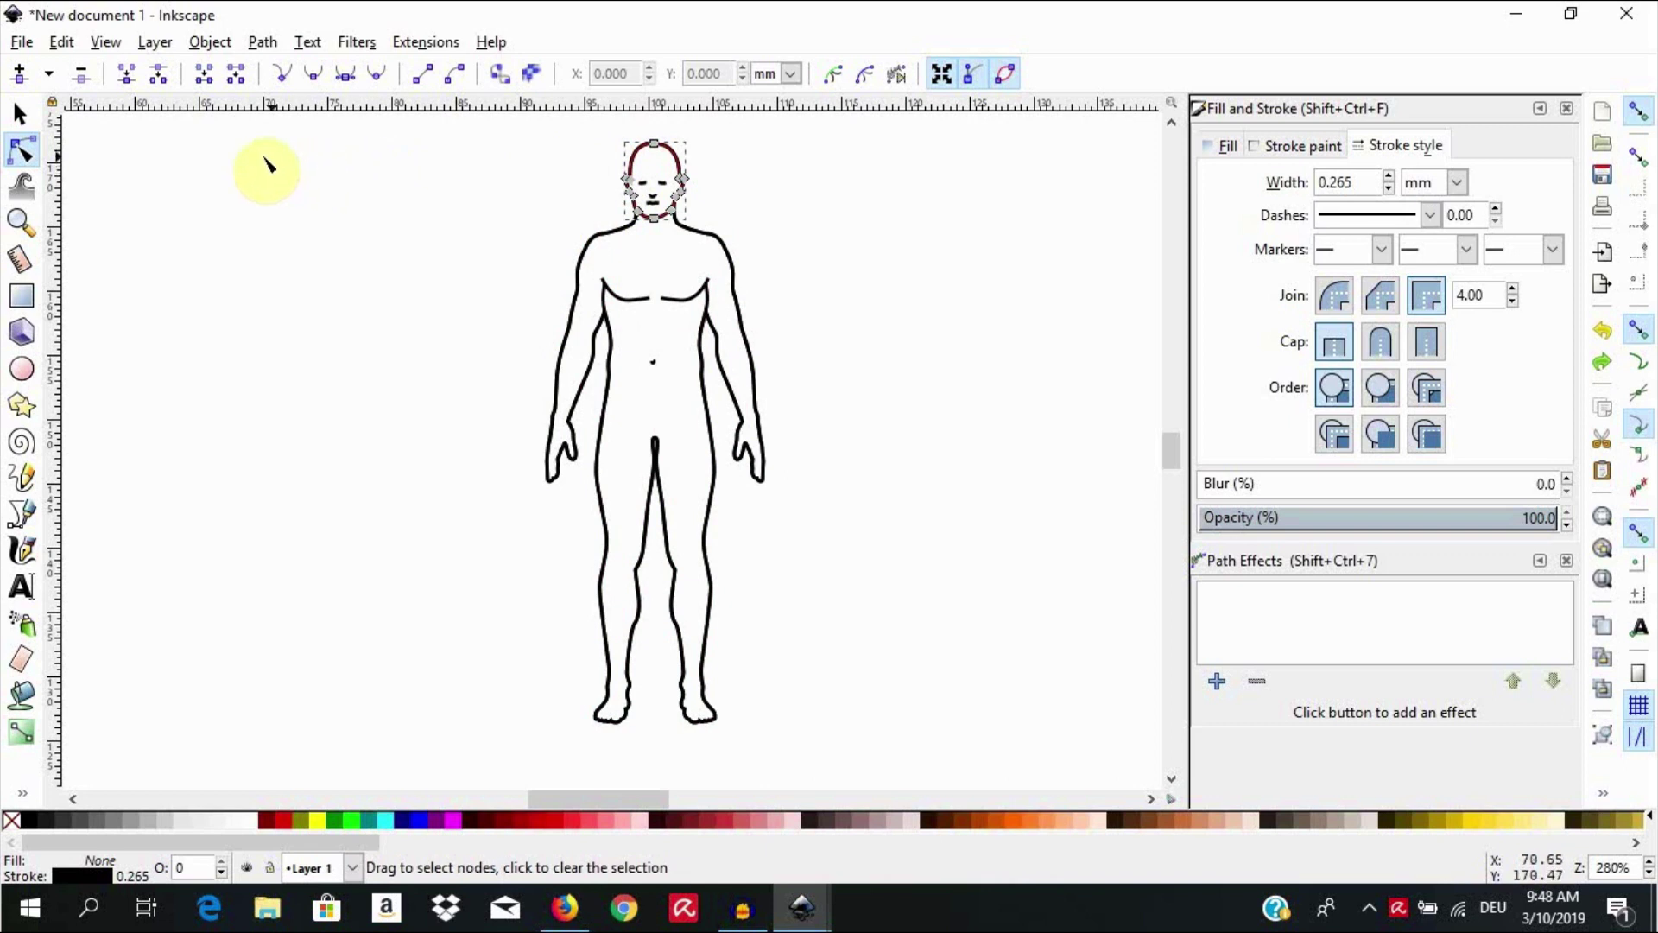
left_click(22, 114)
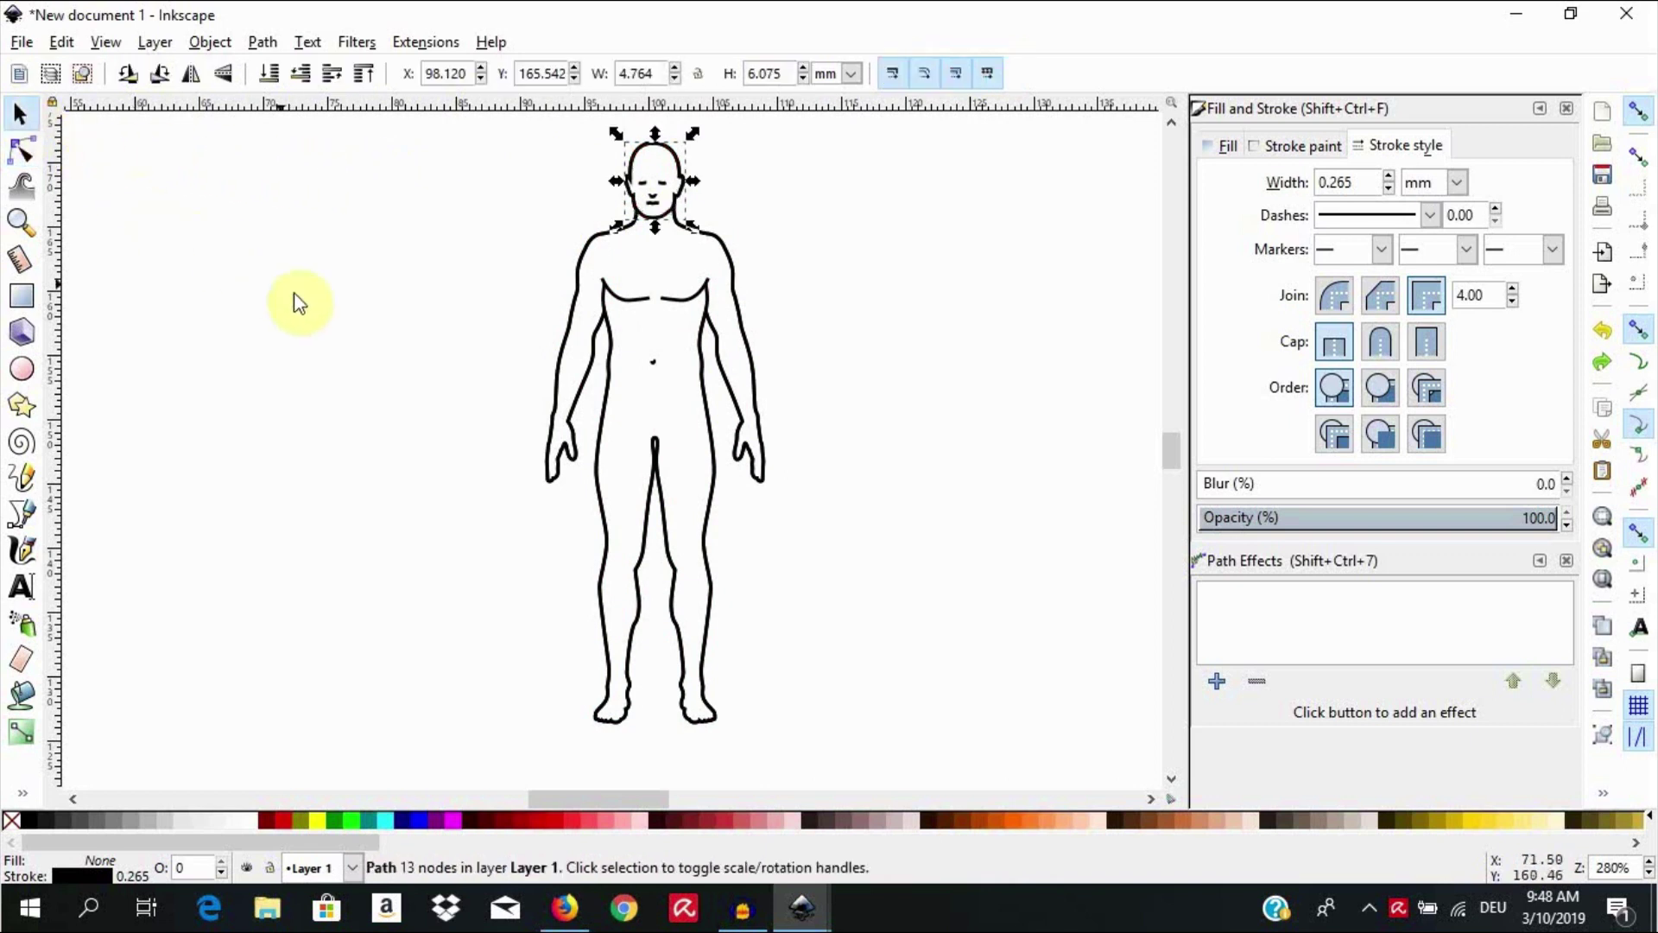
left_click(468, 440)
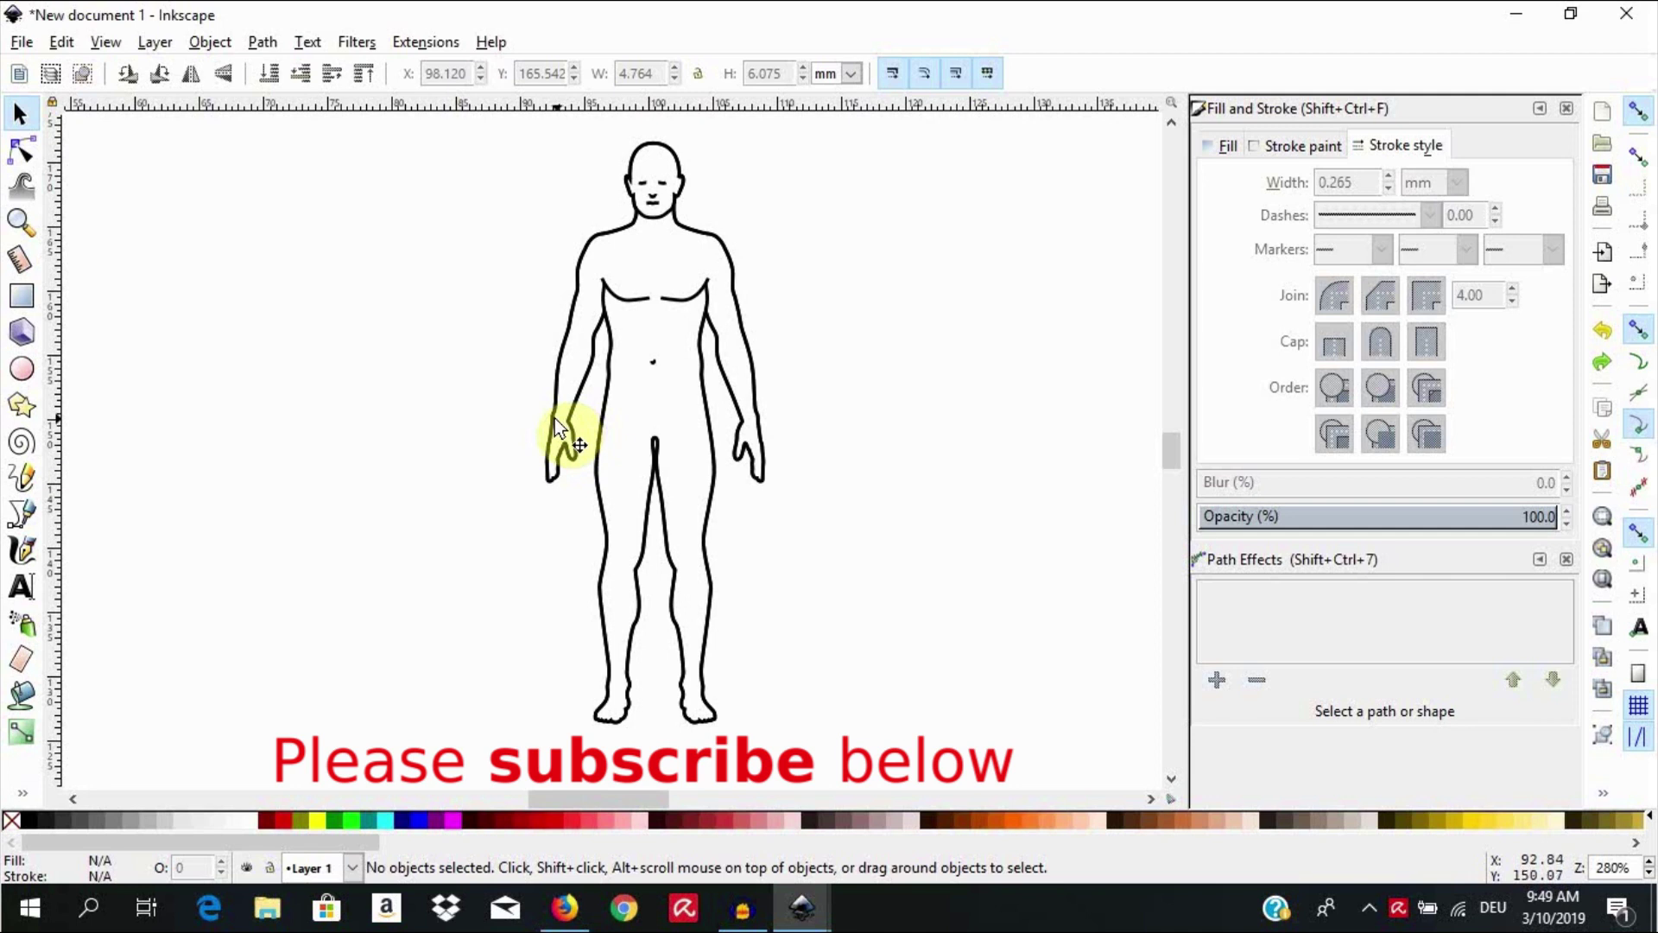
Go back to the Icon Library and open the CRIPTO icon from the Receptor category.
left_click(563, 913)
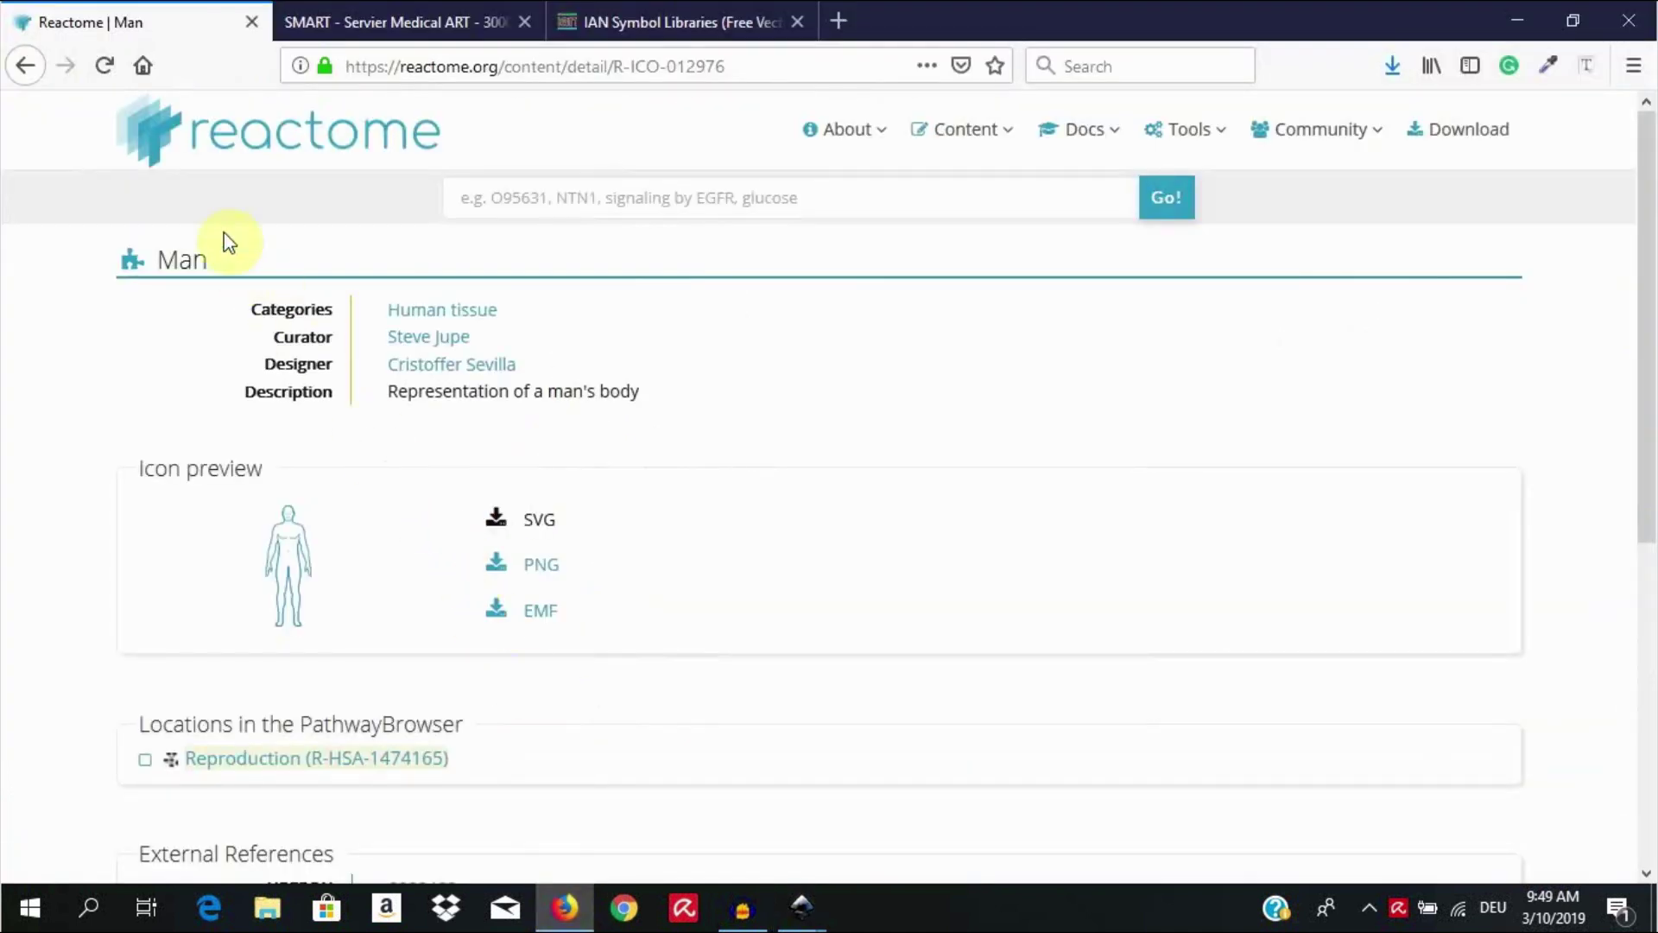
left_click(27, 68)
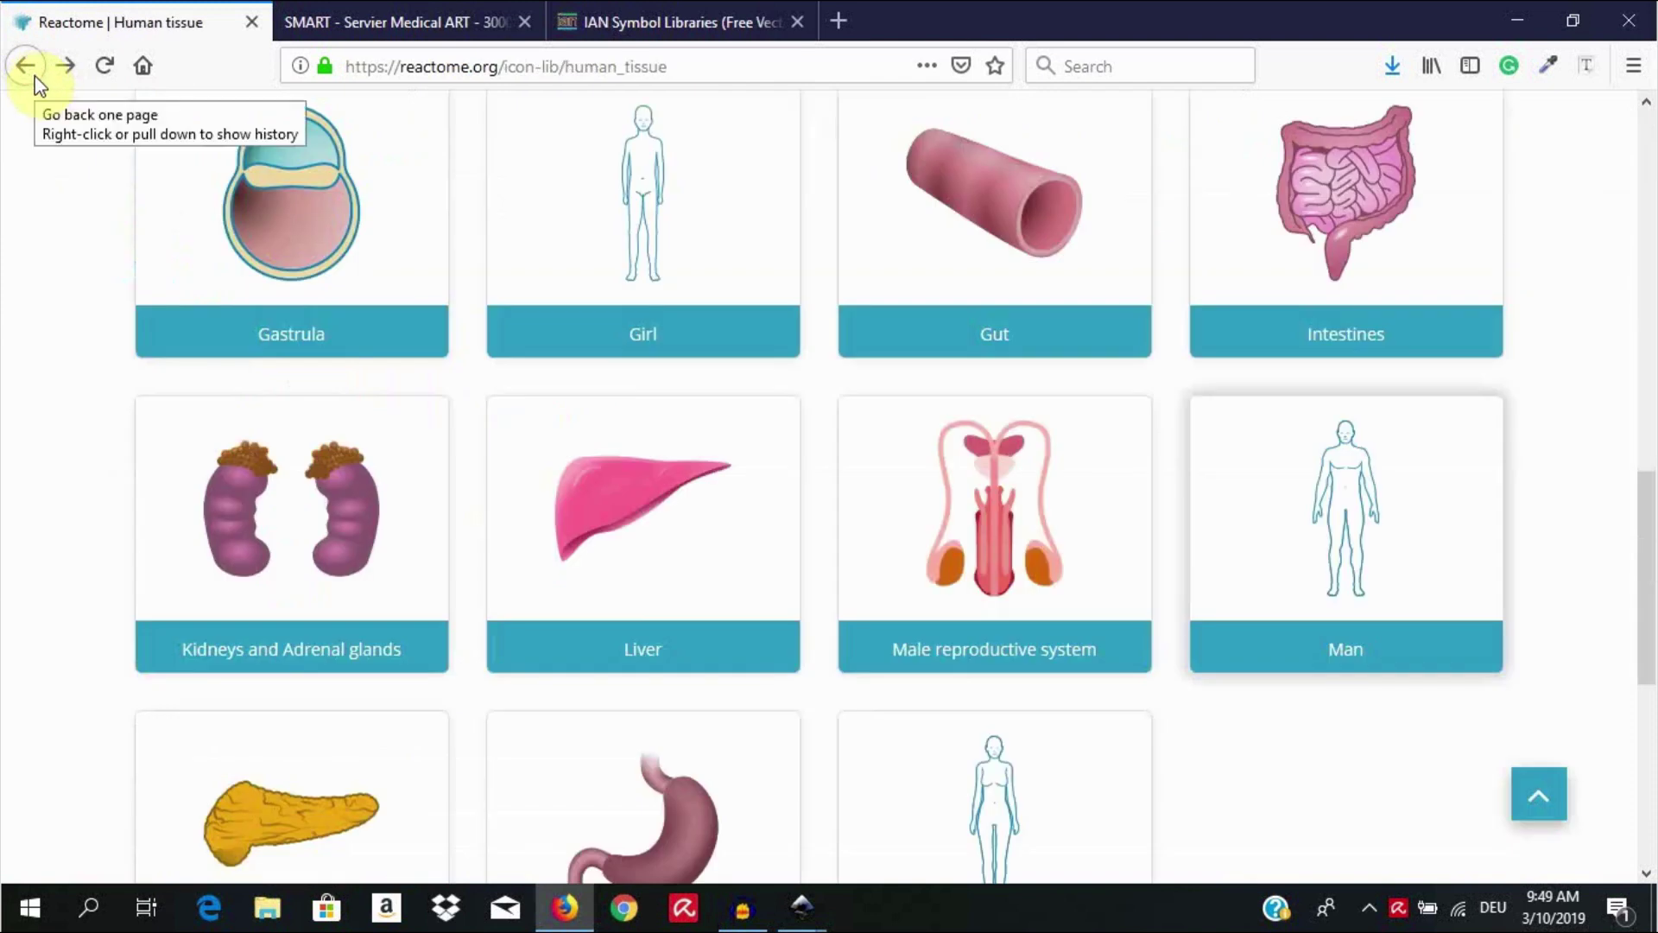
left_click(34, 76)
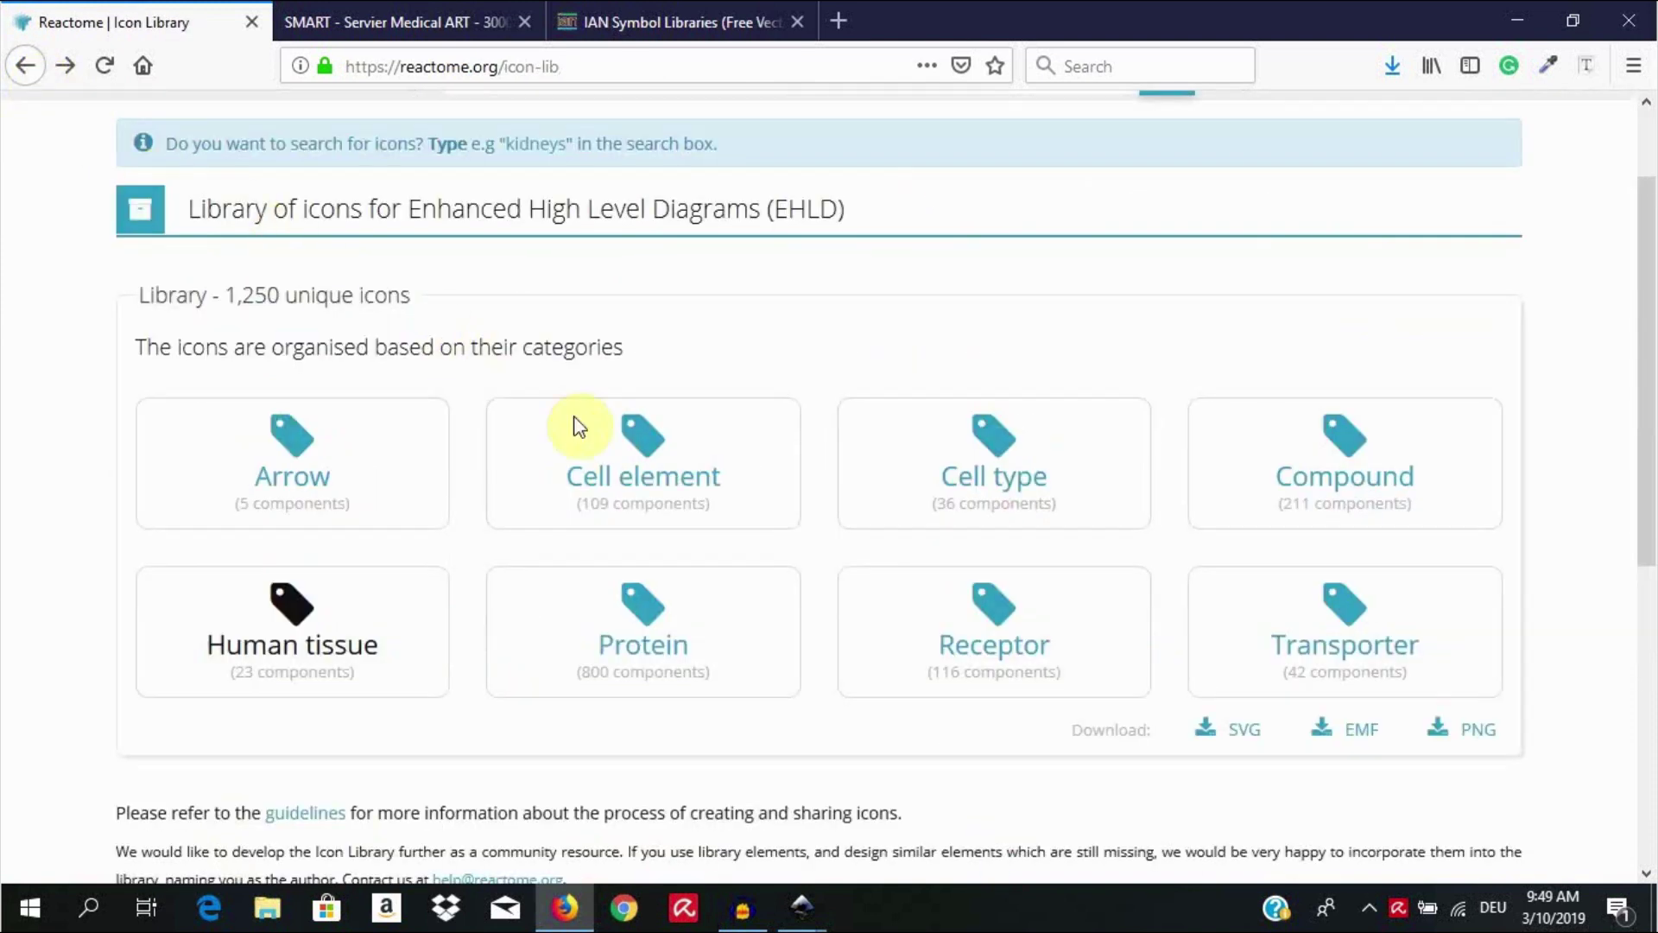
left_click(961, 663)
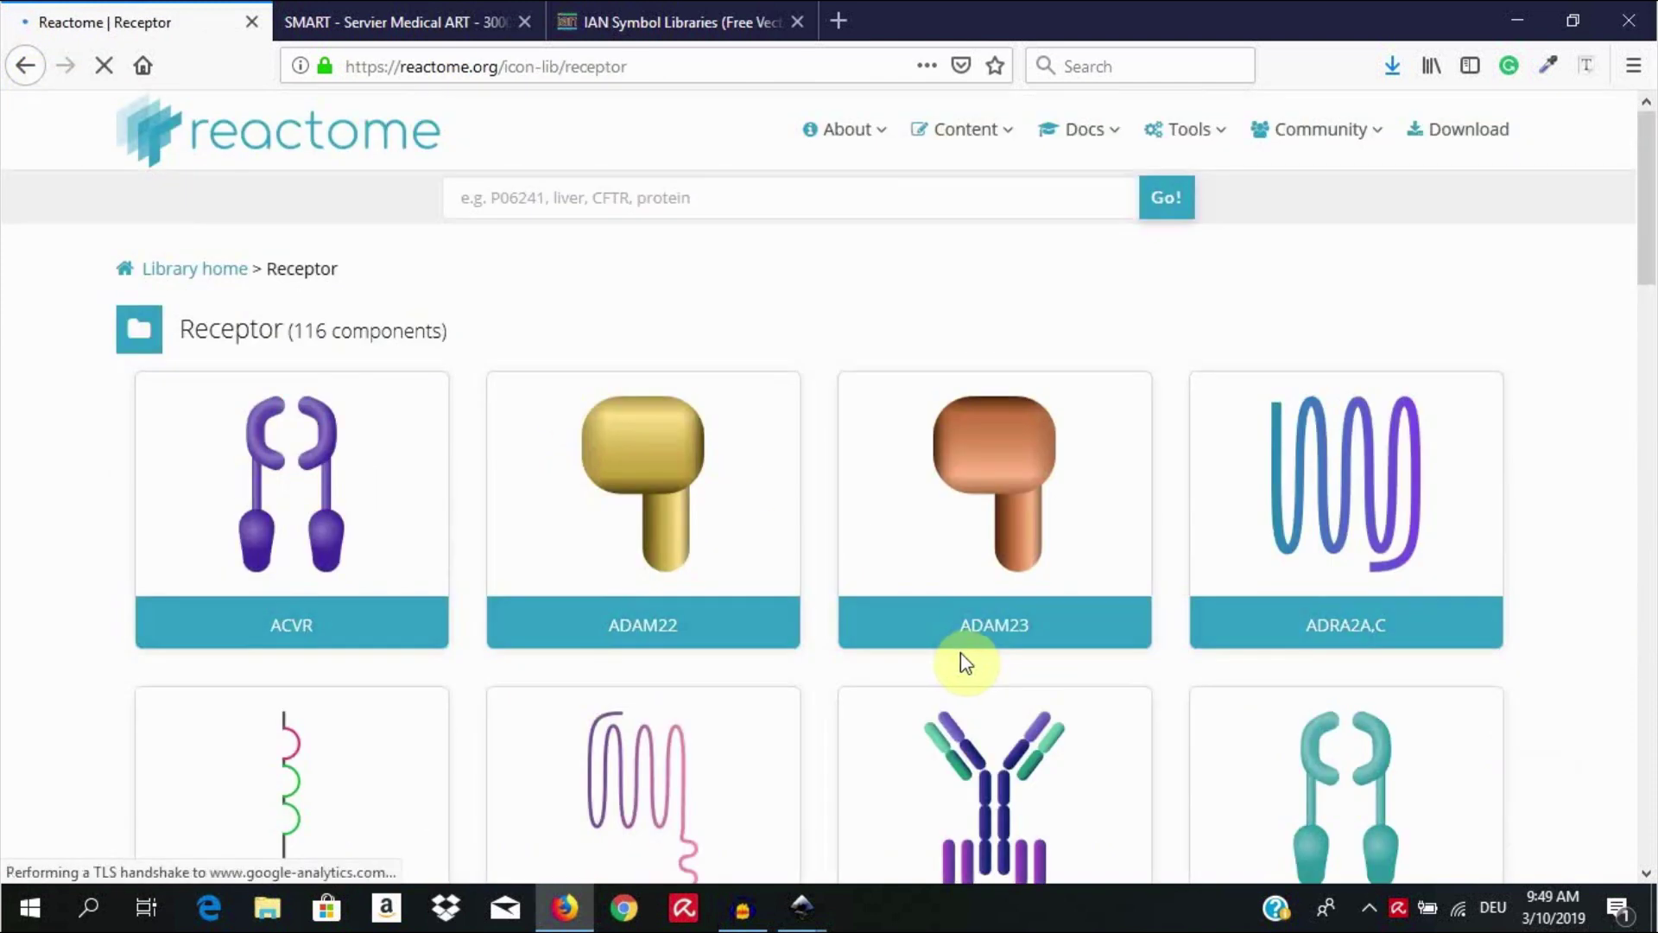
scroll(960, 663, "down", 5)
scroll(960, 664, "down", 6)
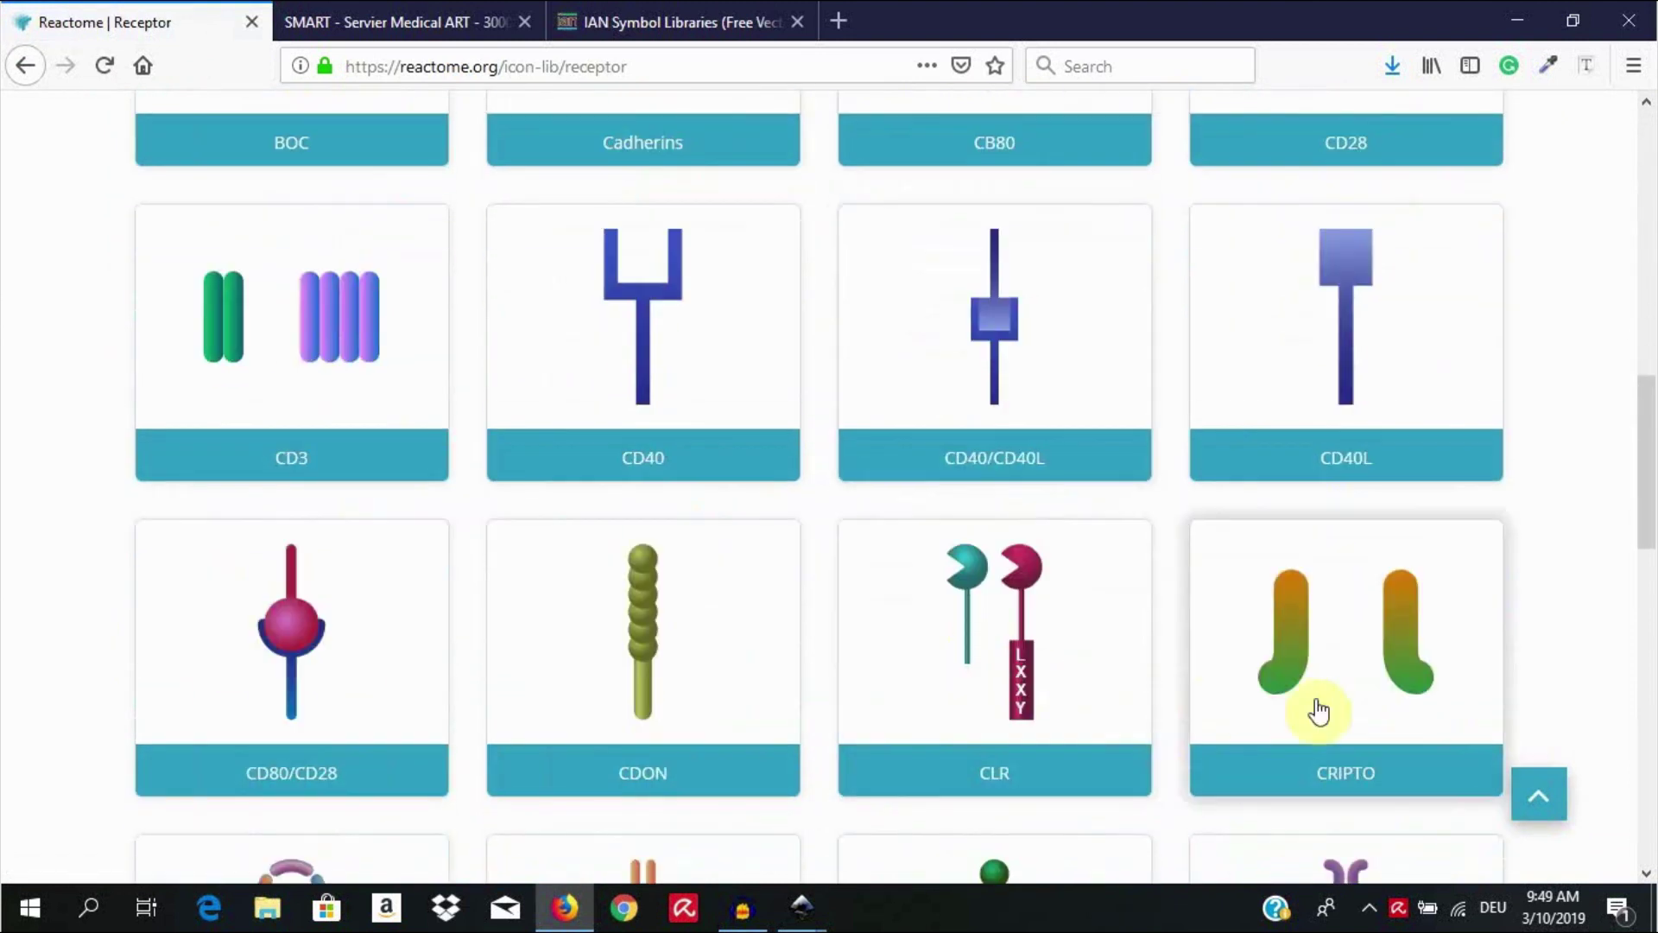
left_click(1362, 774)
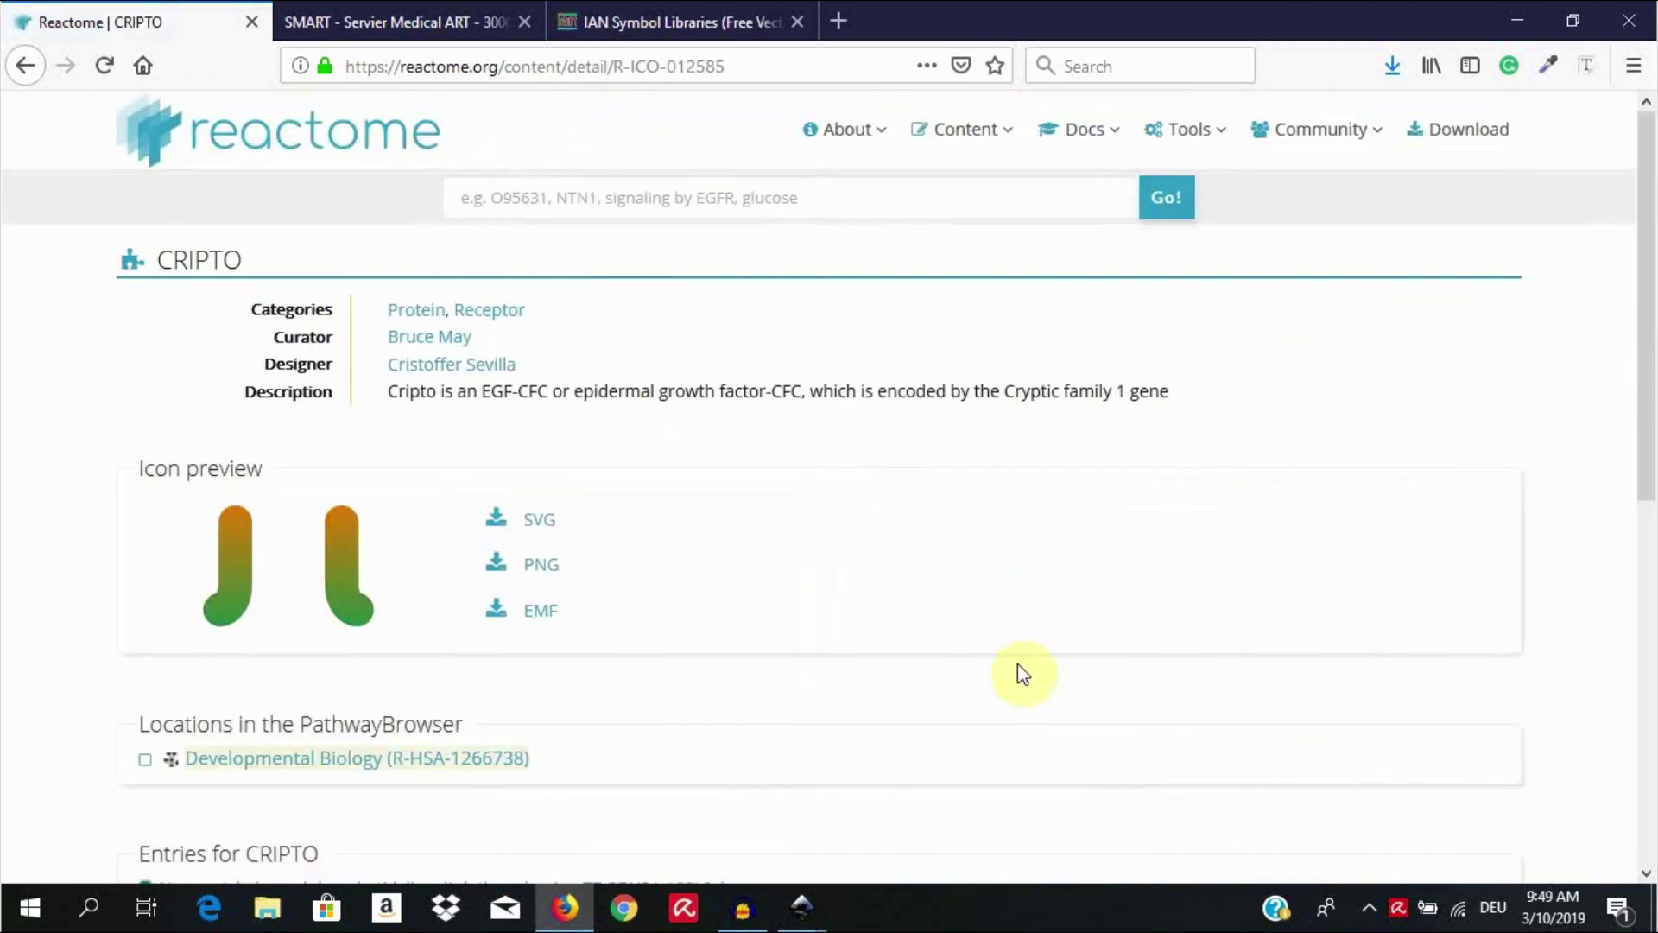
Download CRIPTO as R-ICO-012585.svg, open it in Inkscape, and maximize the window.
left_click(539, 519)
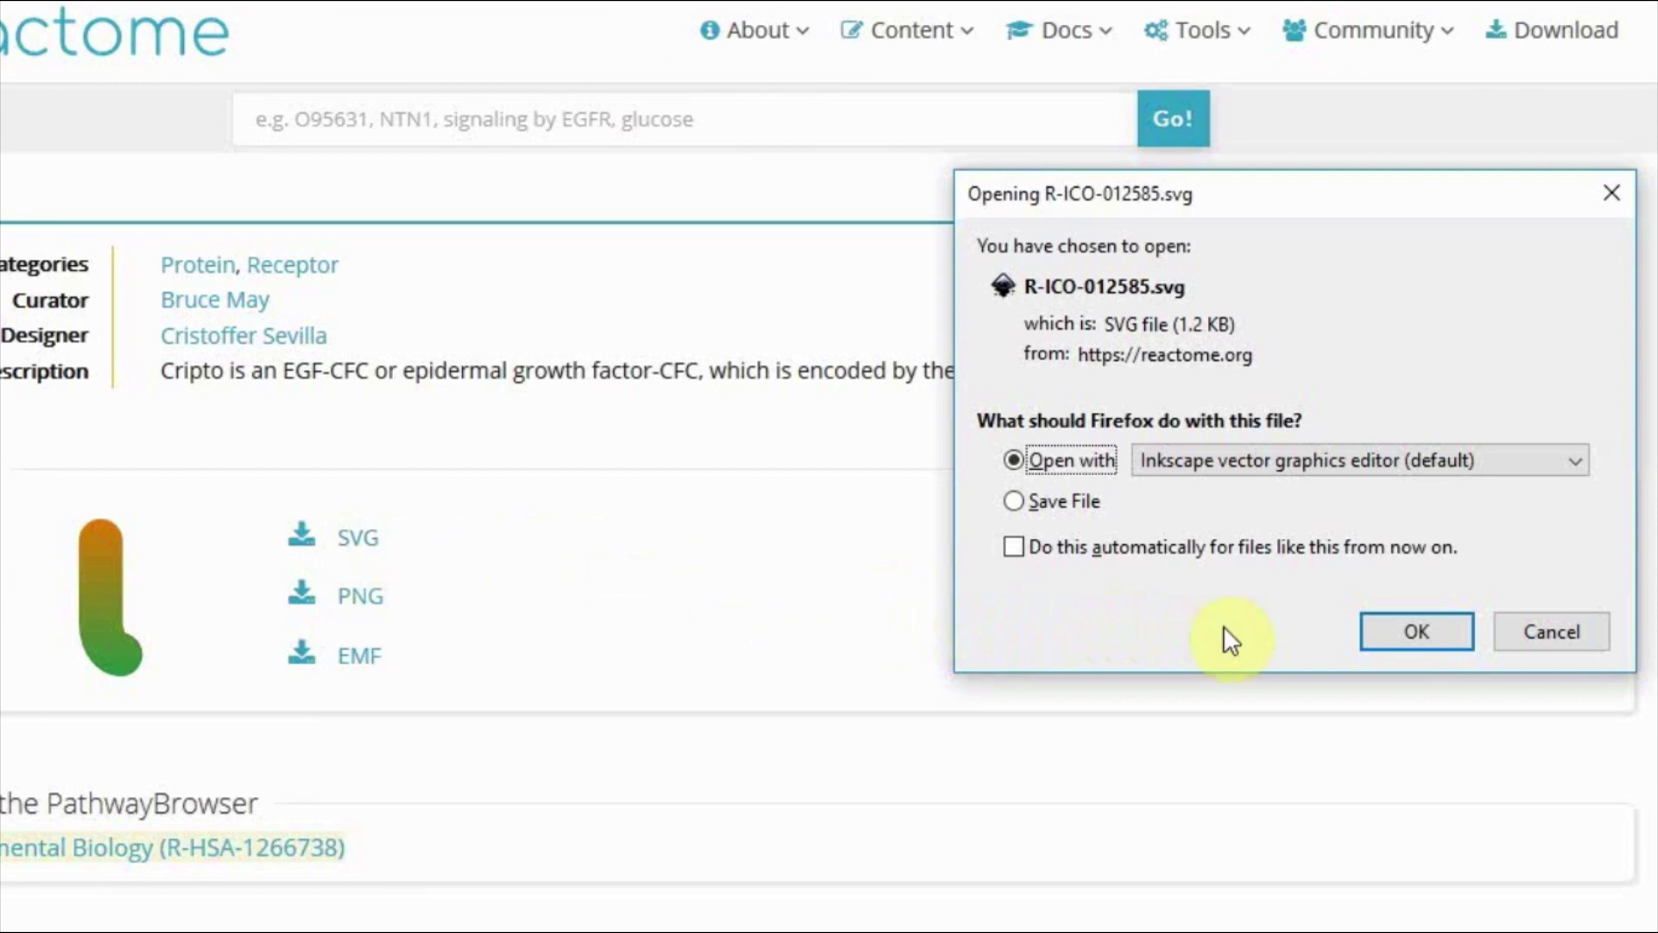
left_click(1416, 631)
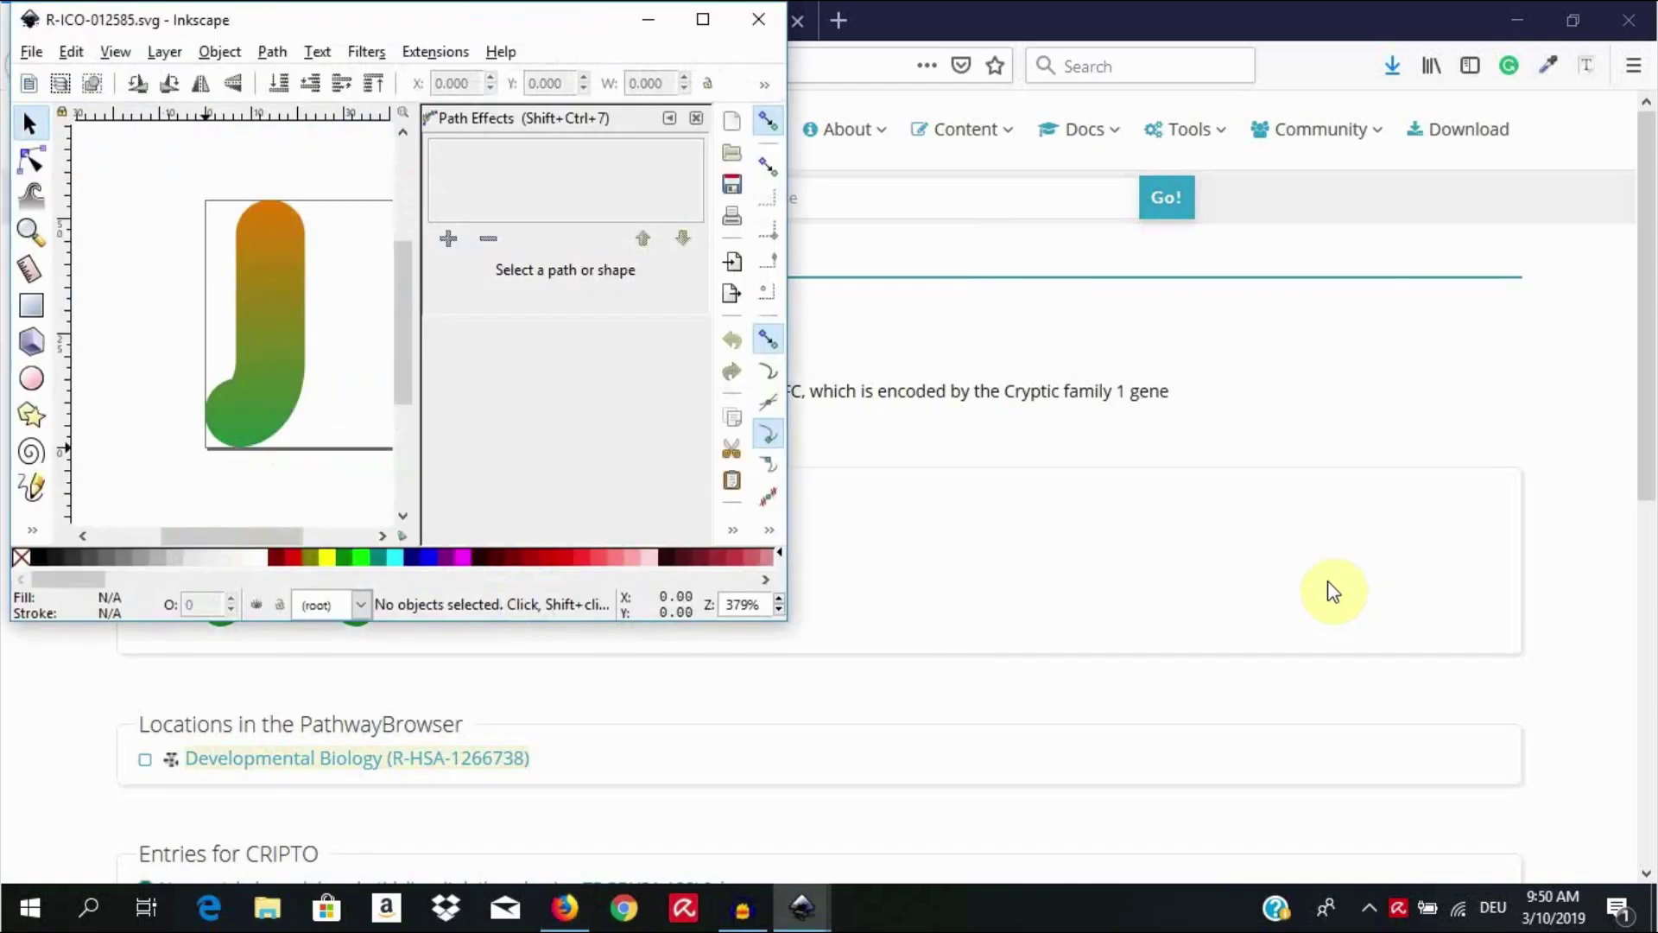
left_click(703, 19)
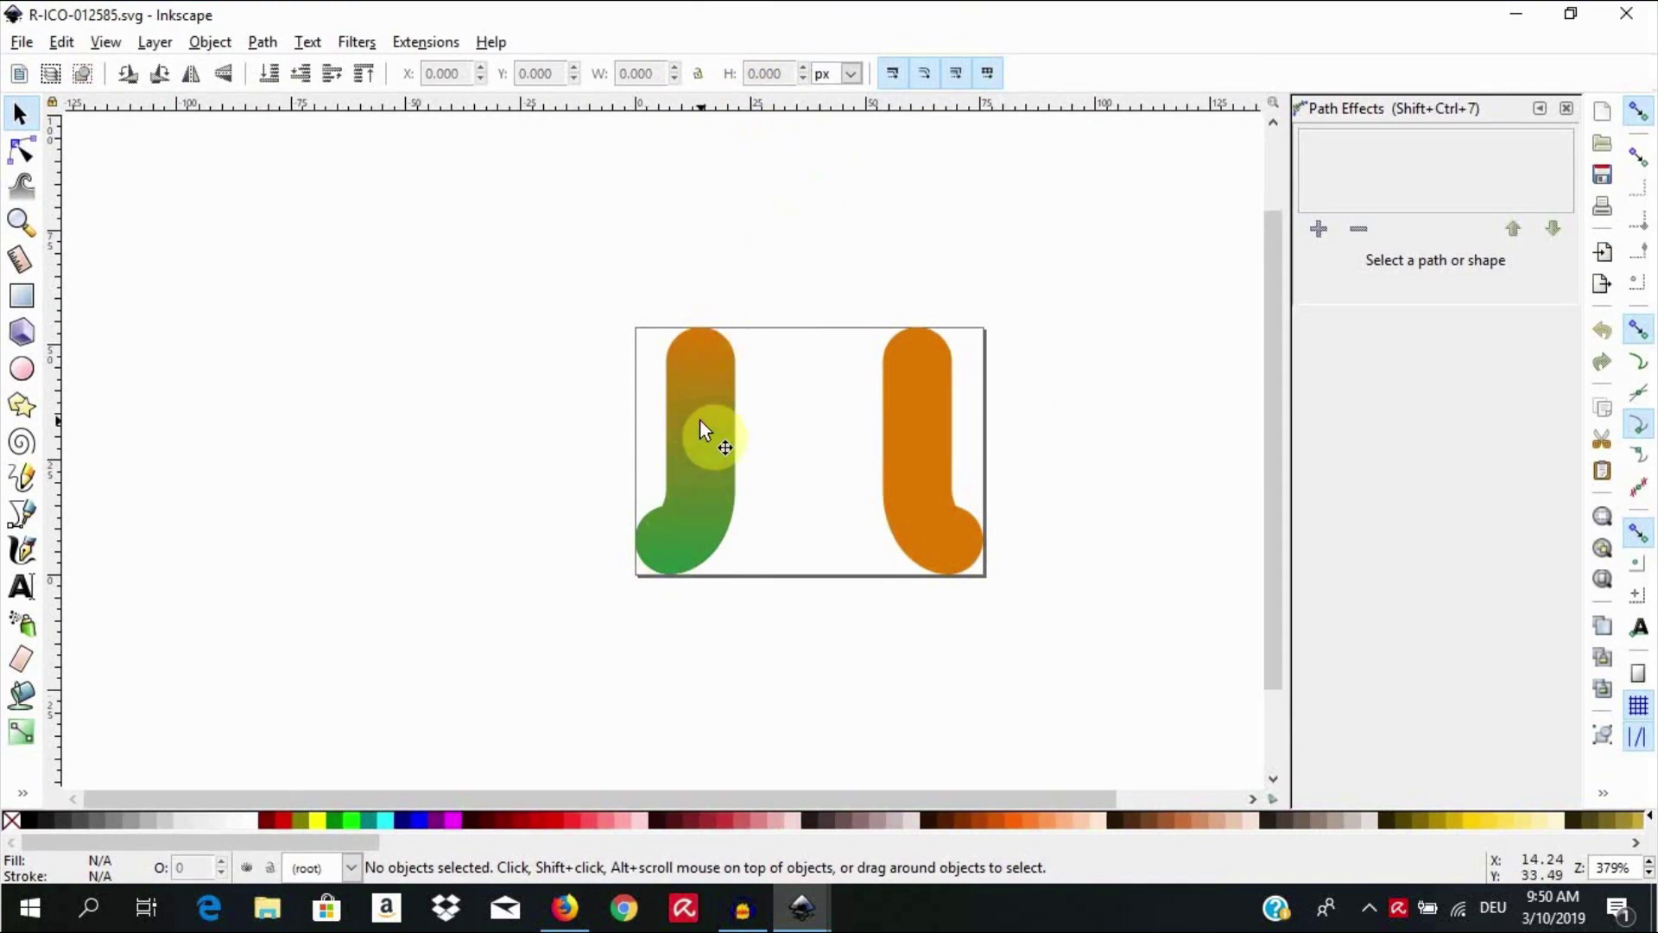
Ungroup the CRIPTO icon into its two separate J paths.
left_click(914, 443)
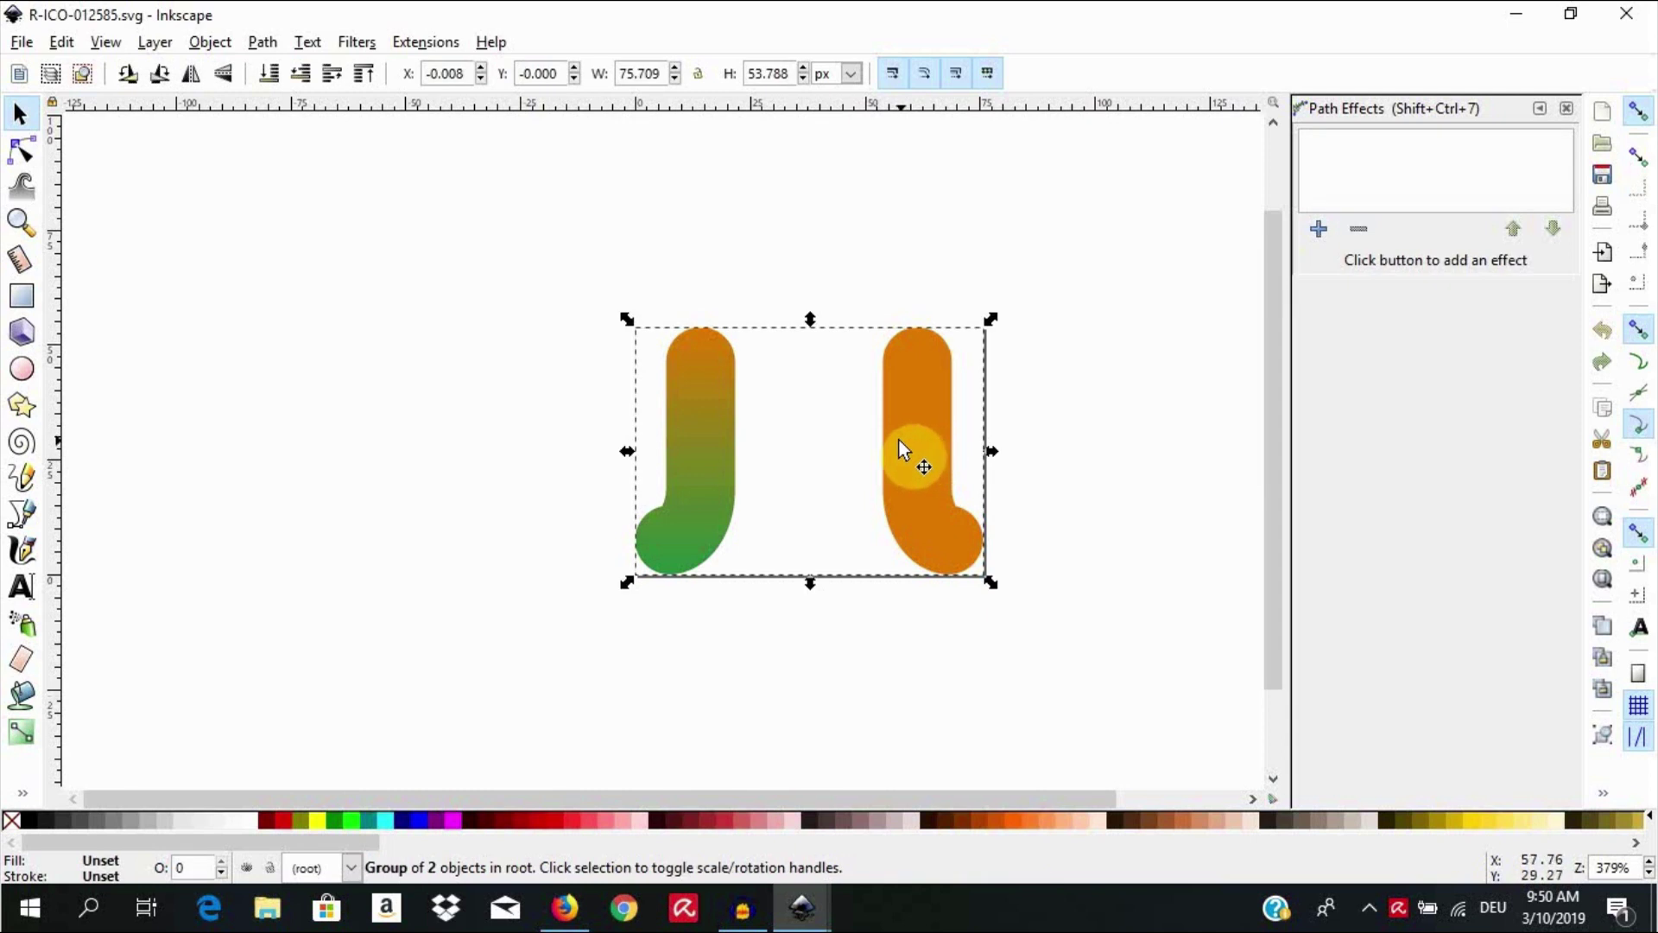
left_click(212, 43)
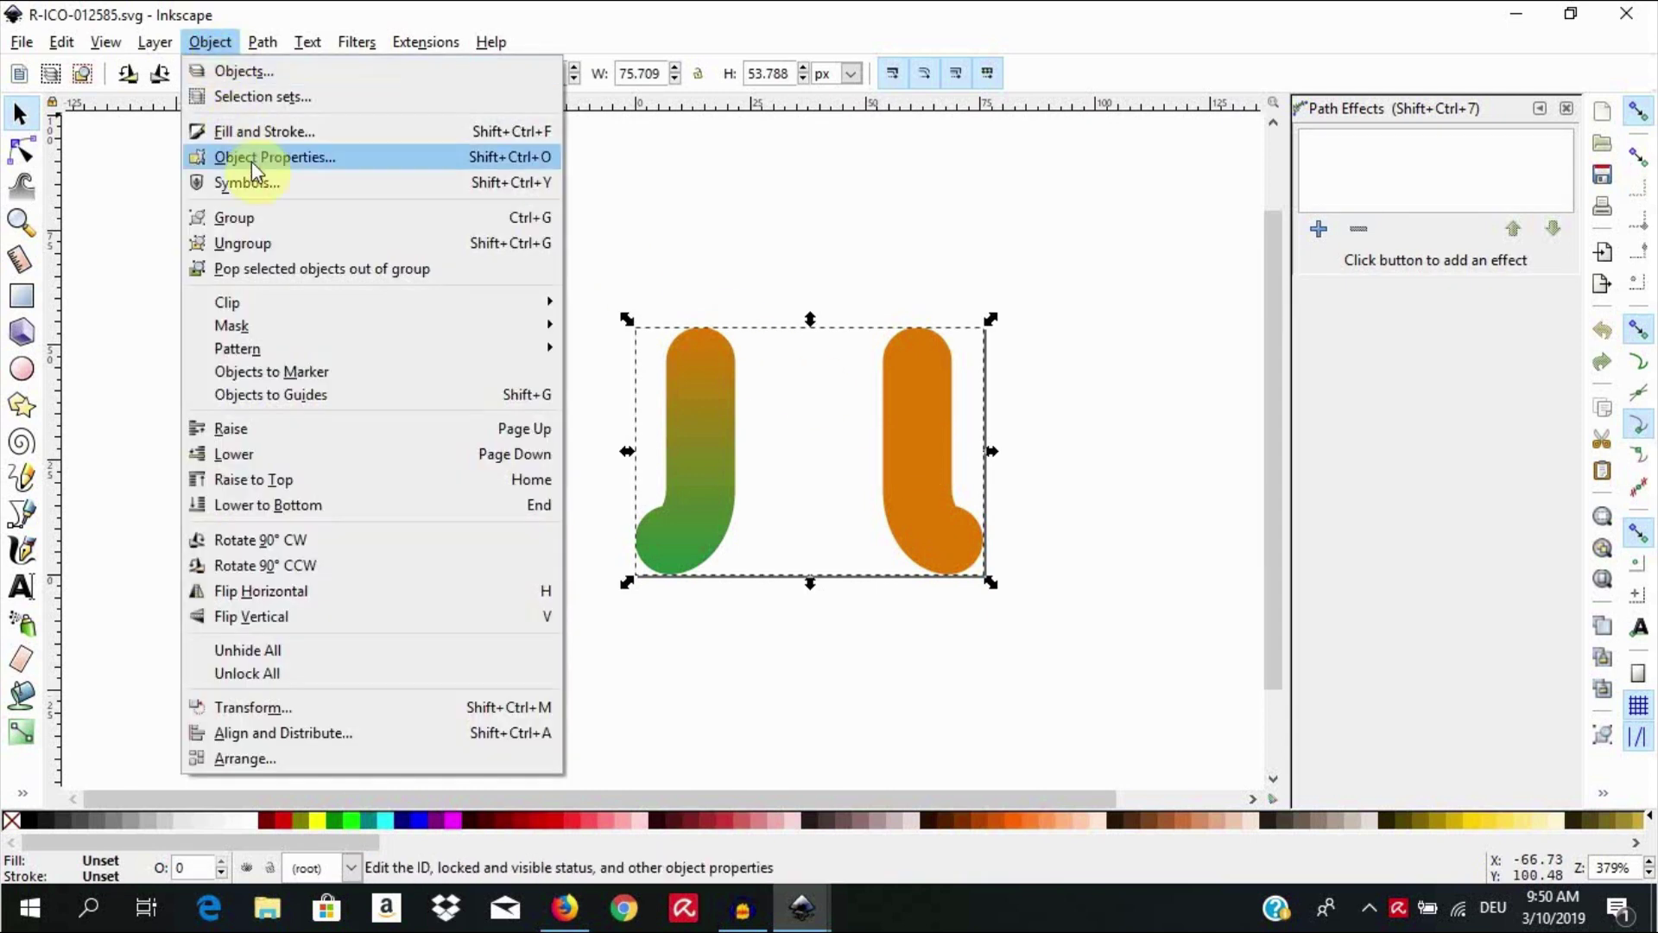
left_click(285, 243)
Undo the orange J's accidental move, zoom in on both J shapes, and select the gradient J.
left_click(836, 268)
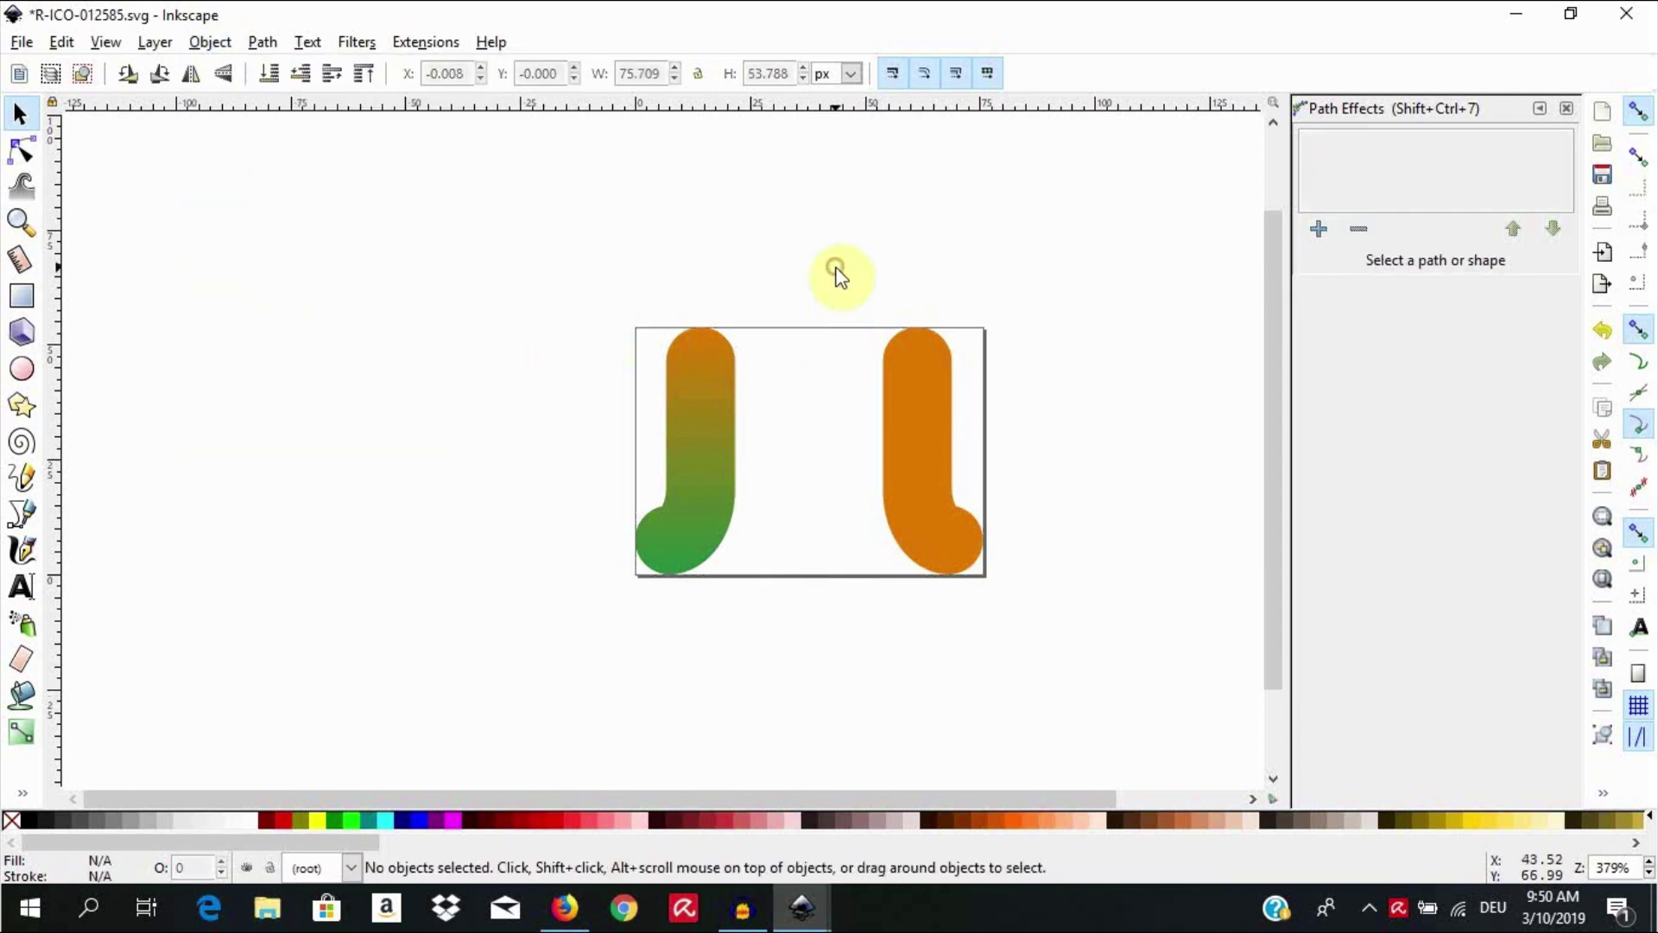
left_click(924, 411)
left_click_drag(924, 411, 1099, 416)
left_click(1099, 416)
key("ctrl+z")
key("z")
left_click_drag(563, 271, 1045, 658)
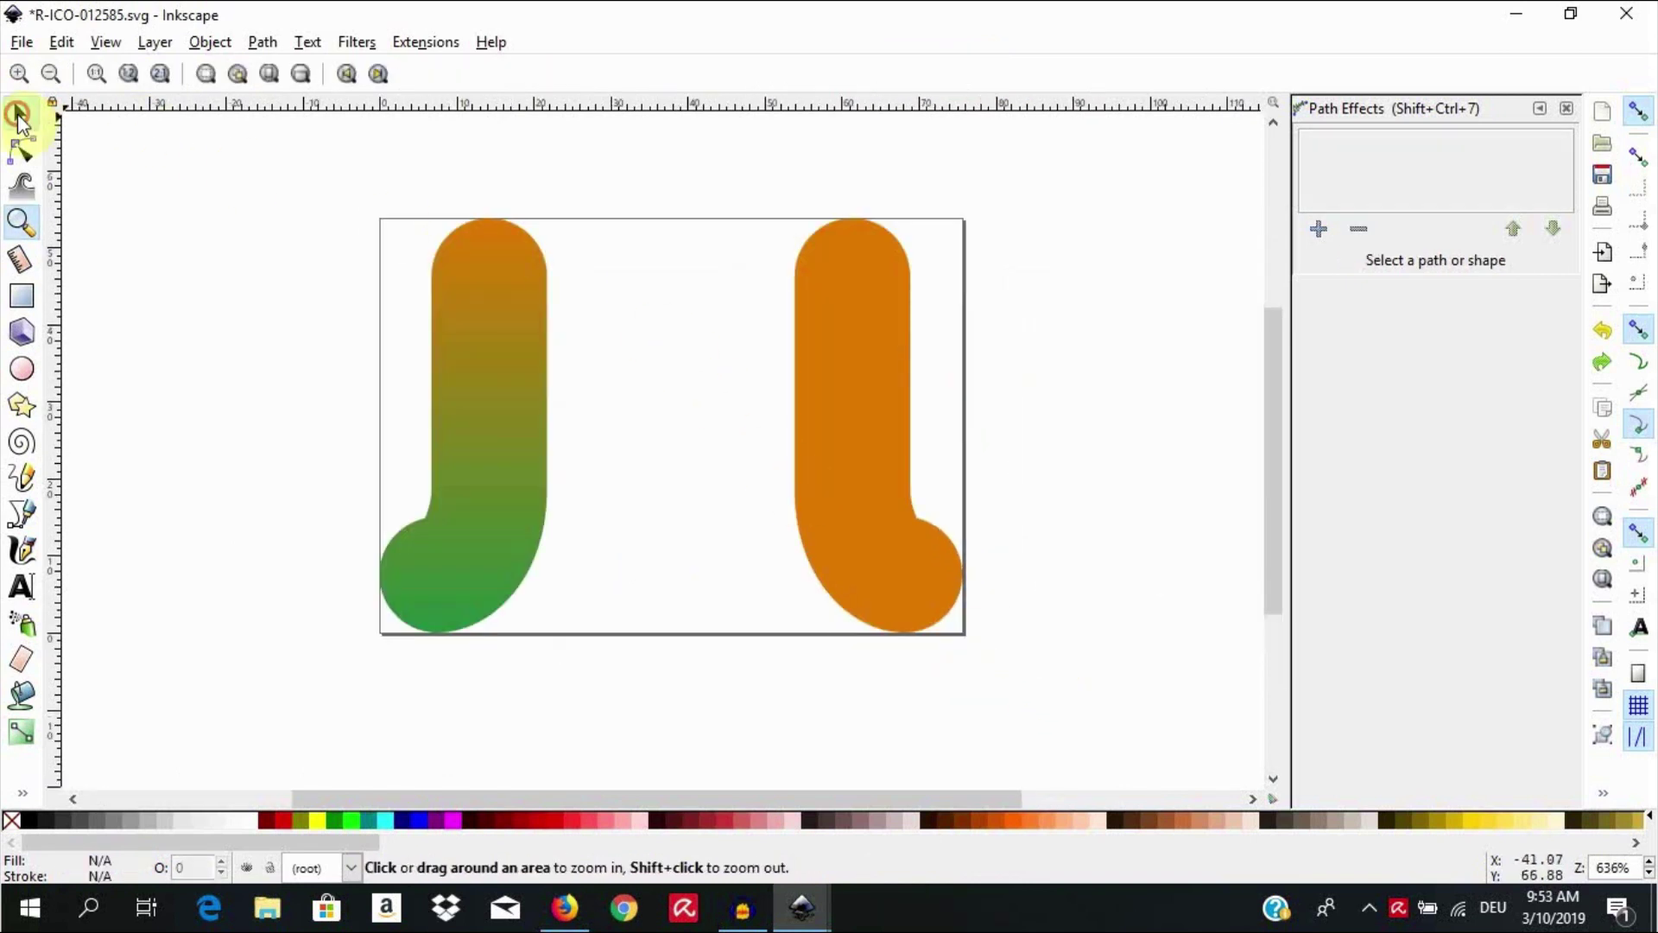
left_click(20, 114)
left_click(479, 342)
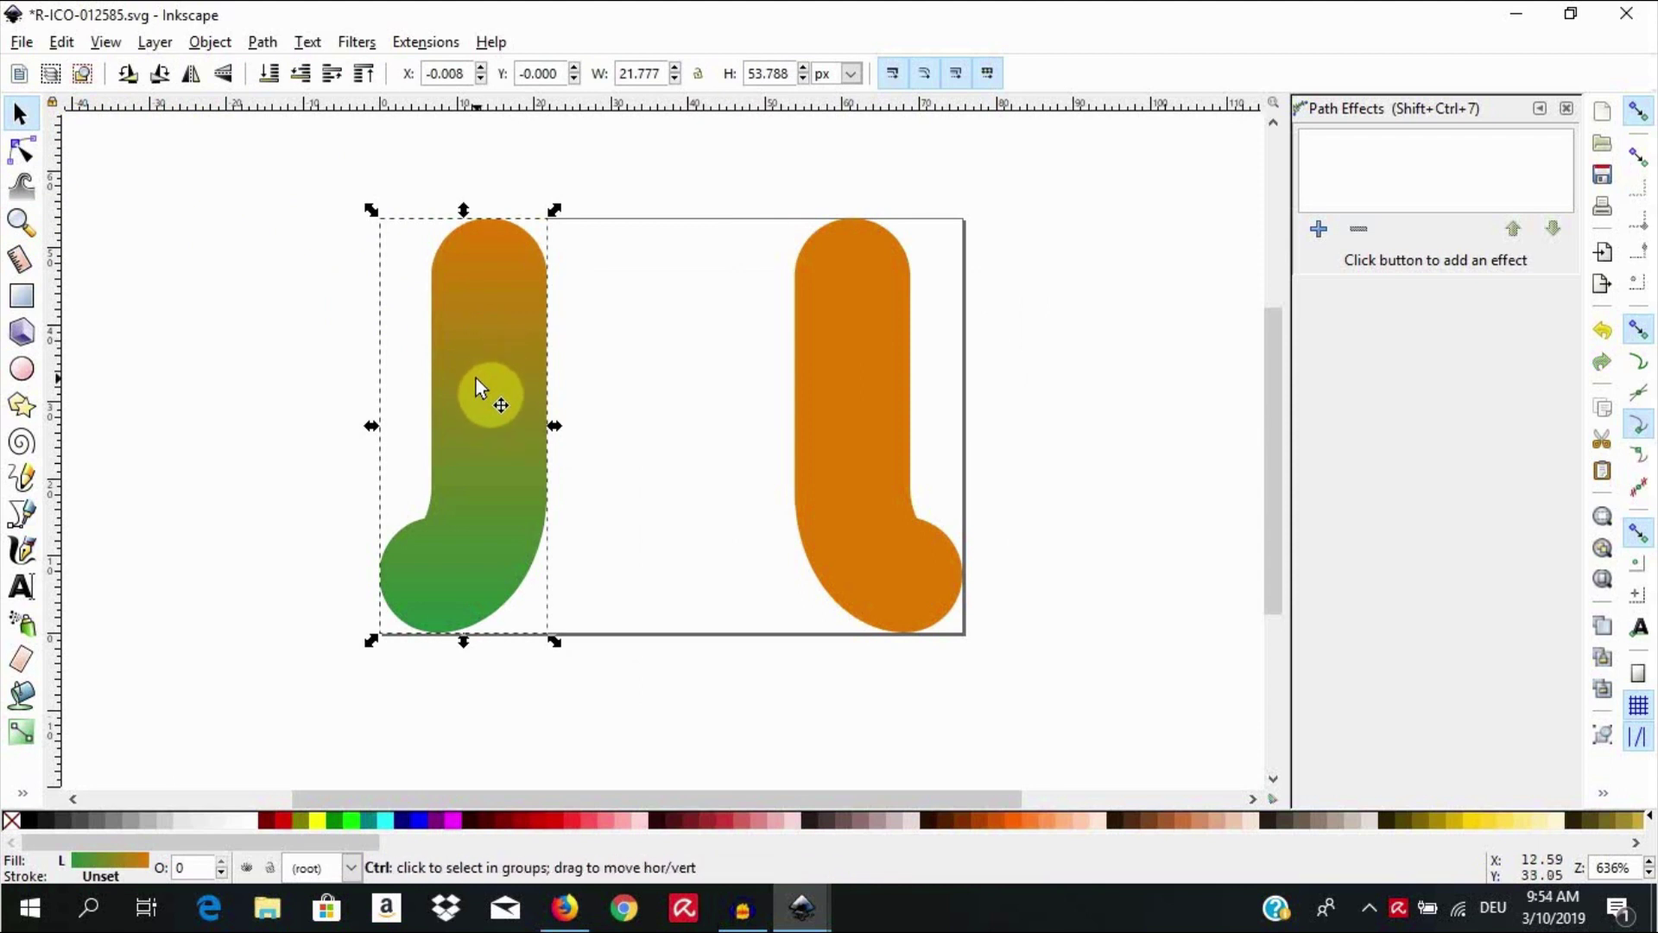
Duplicate the gradient J, set the copy beside it, and flip the copy horizontally.
key("ctrl+d")
left_click_drag(475, 382, 663, 412)
left_click_drag(881, 454, 1128, 496)
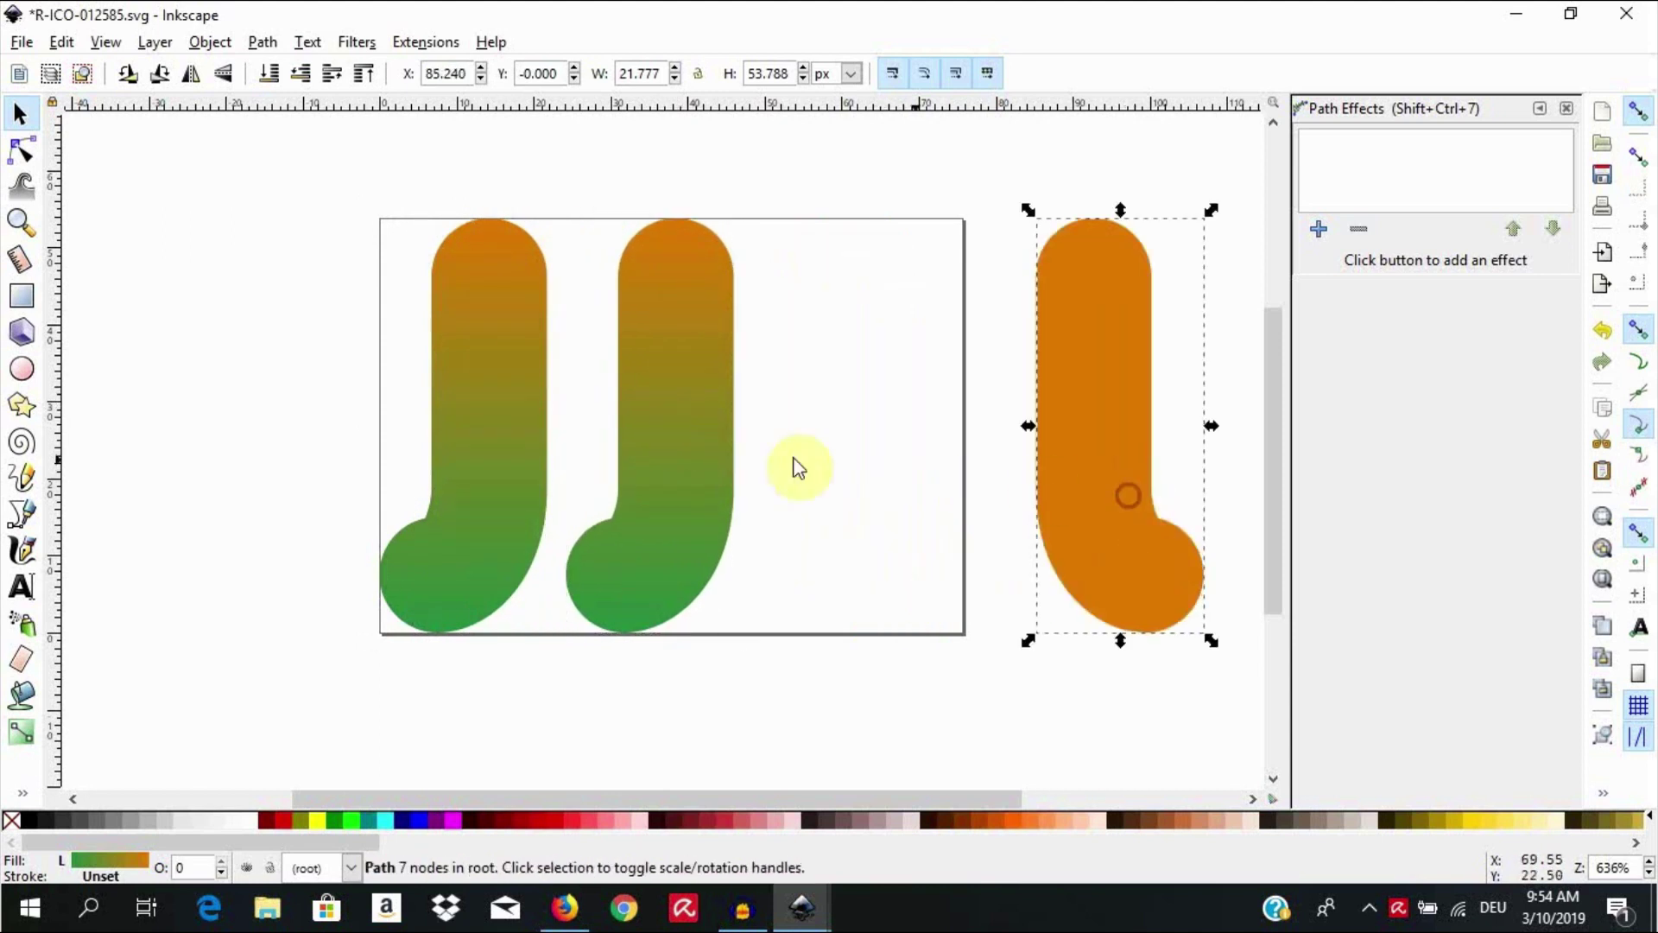
left_click_drag(718, 438, 765, 444)
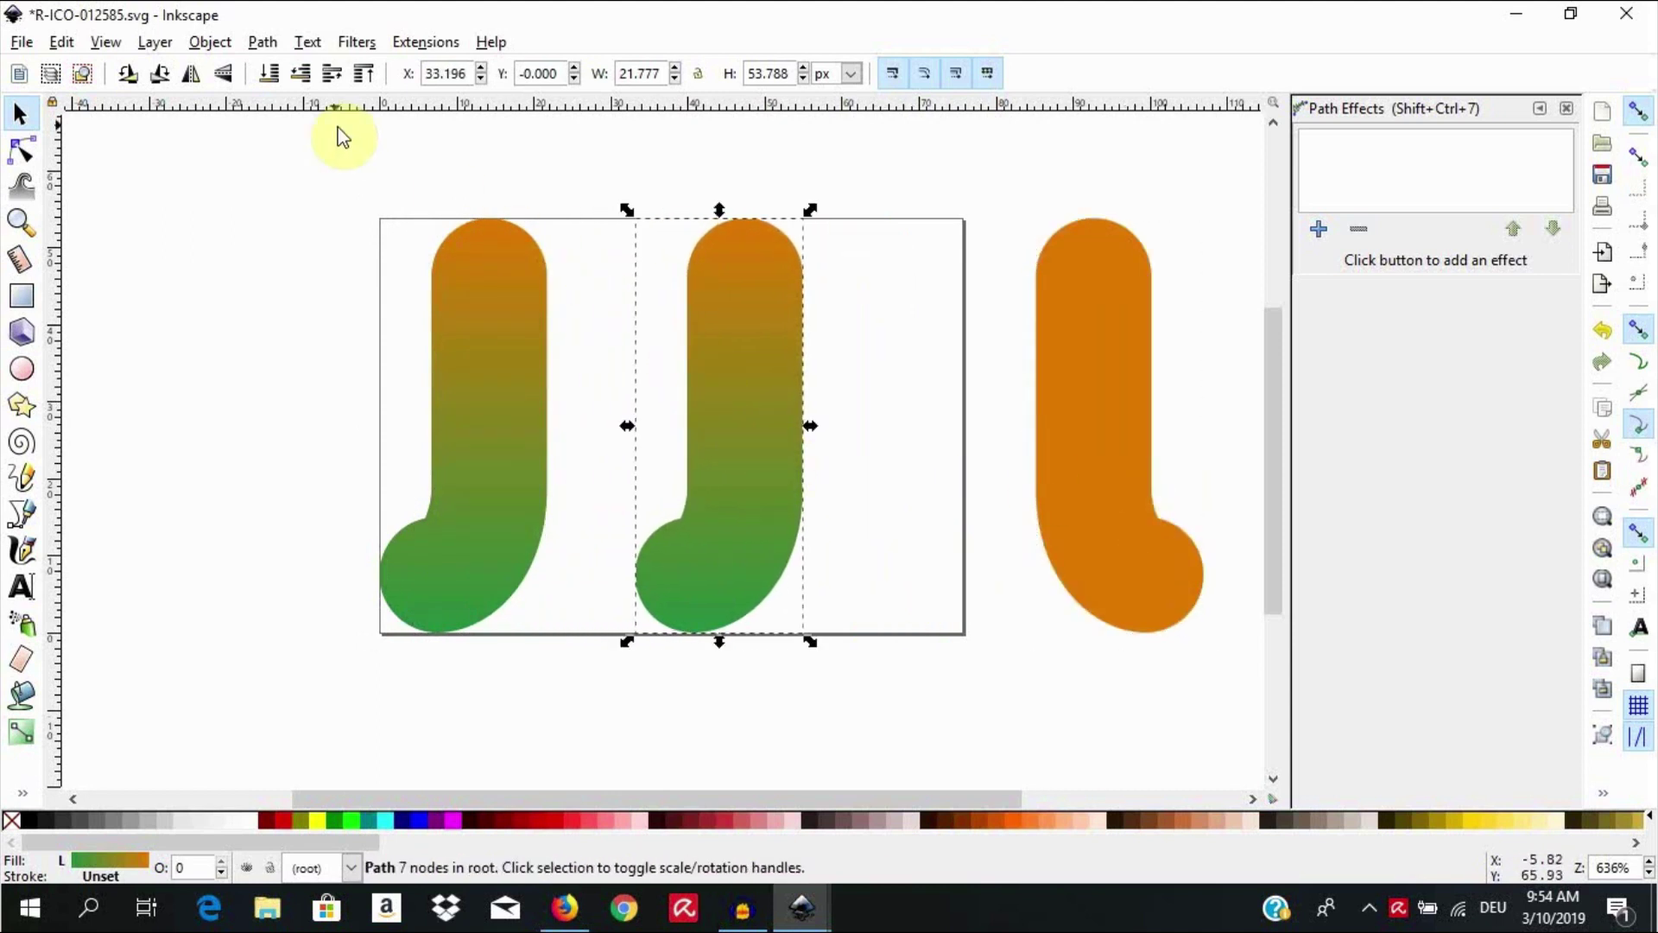
left_click(210, 41)
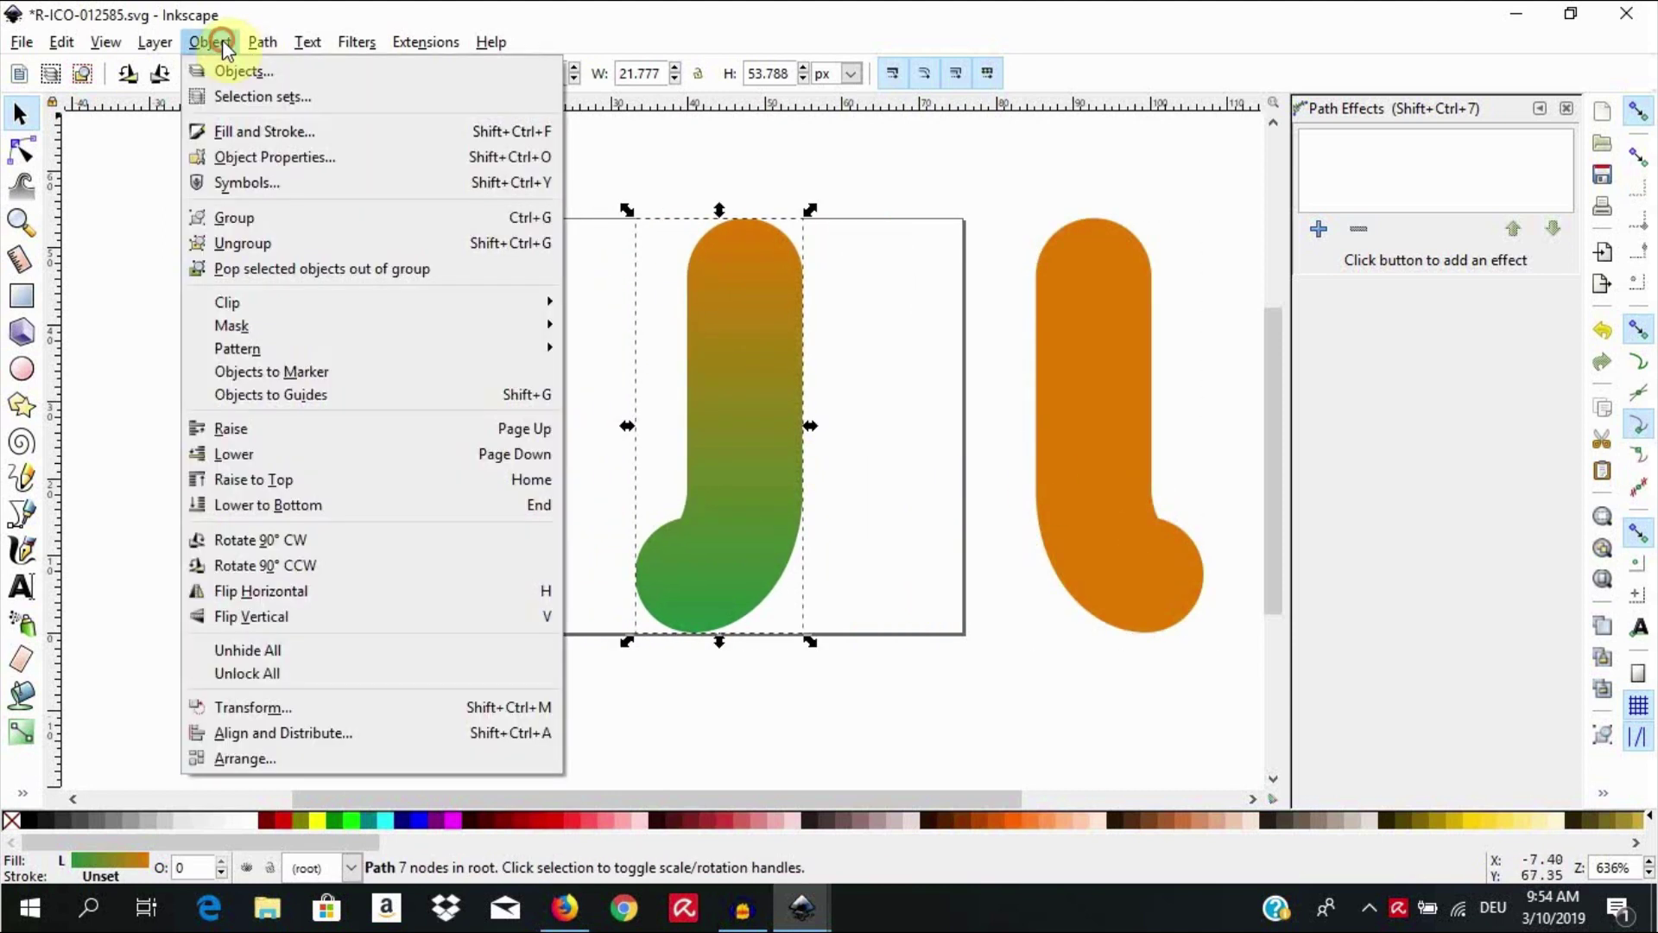
left_click(298, 591)
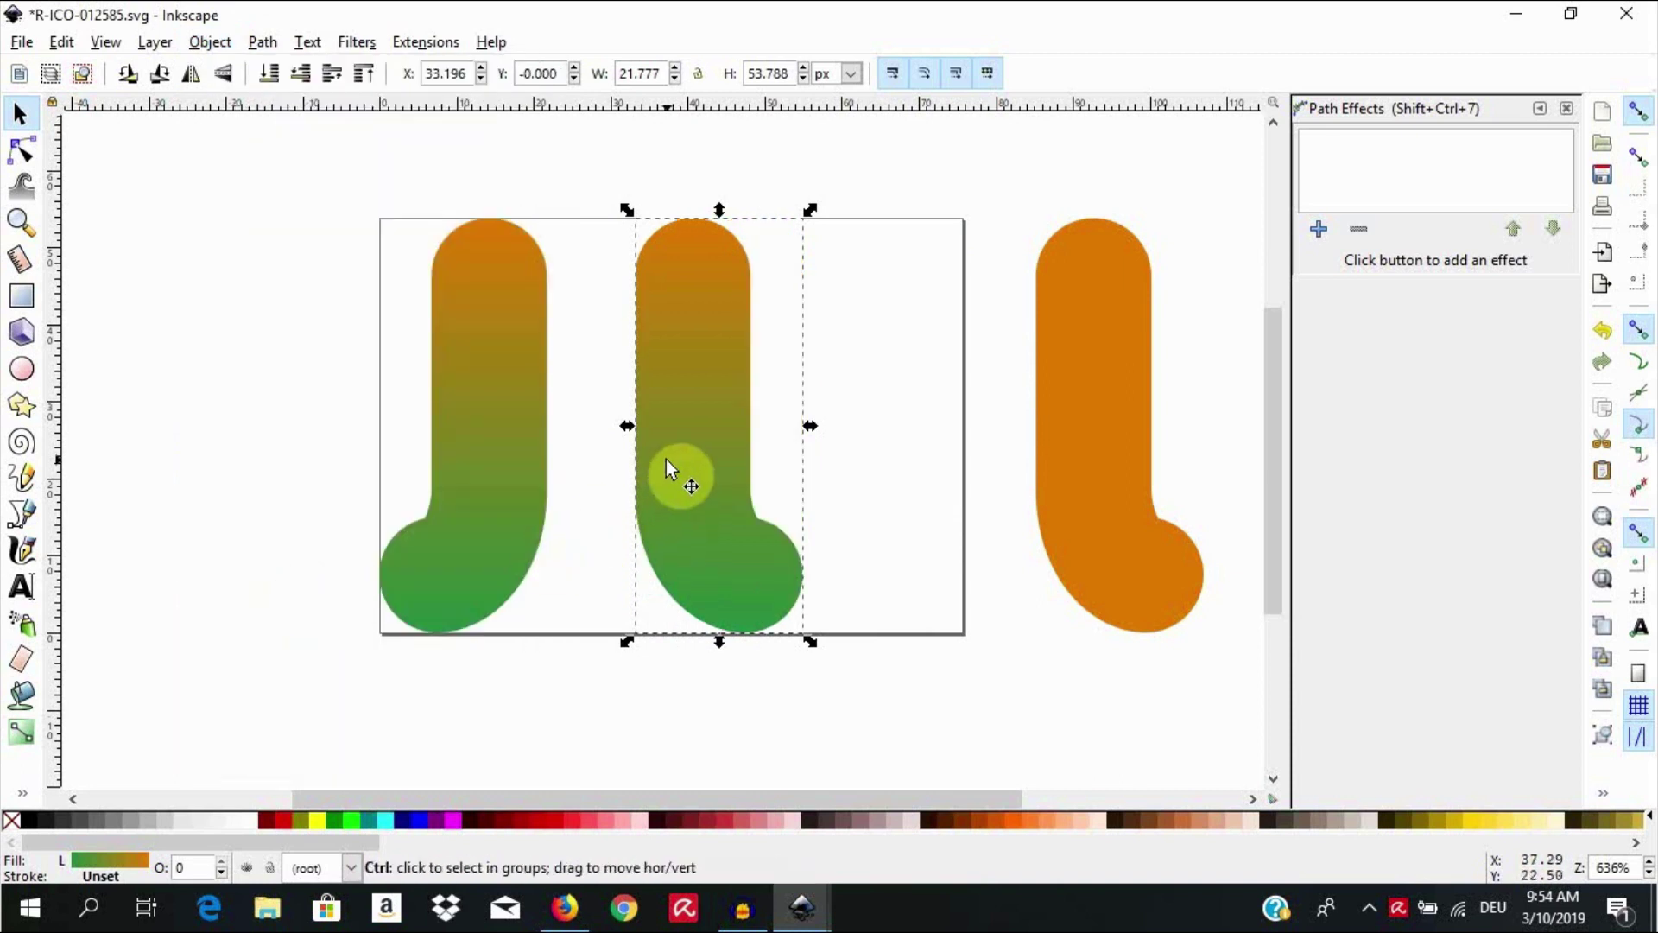
Move both gradient Js left and place the orange J against the page's right edge.
mouse_move(671, 454)
left_mouse_down()
mouse_move(729, 454)
mouse_move(677, 458)
mouse_move(703, 459)
left_mouse_up()
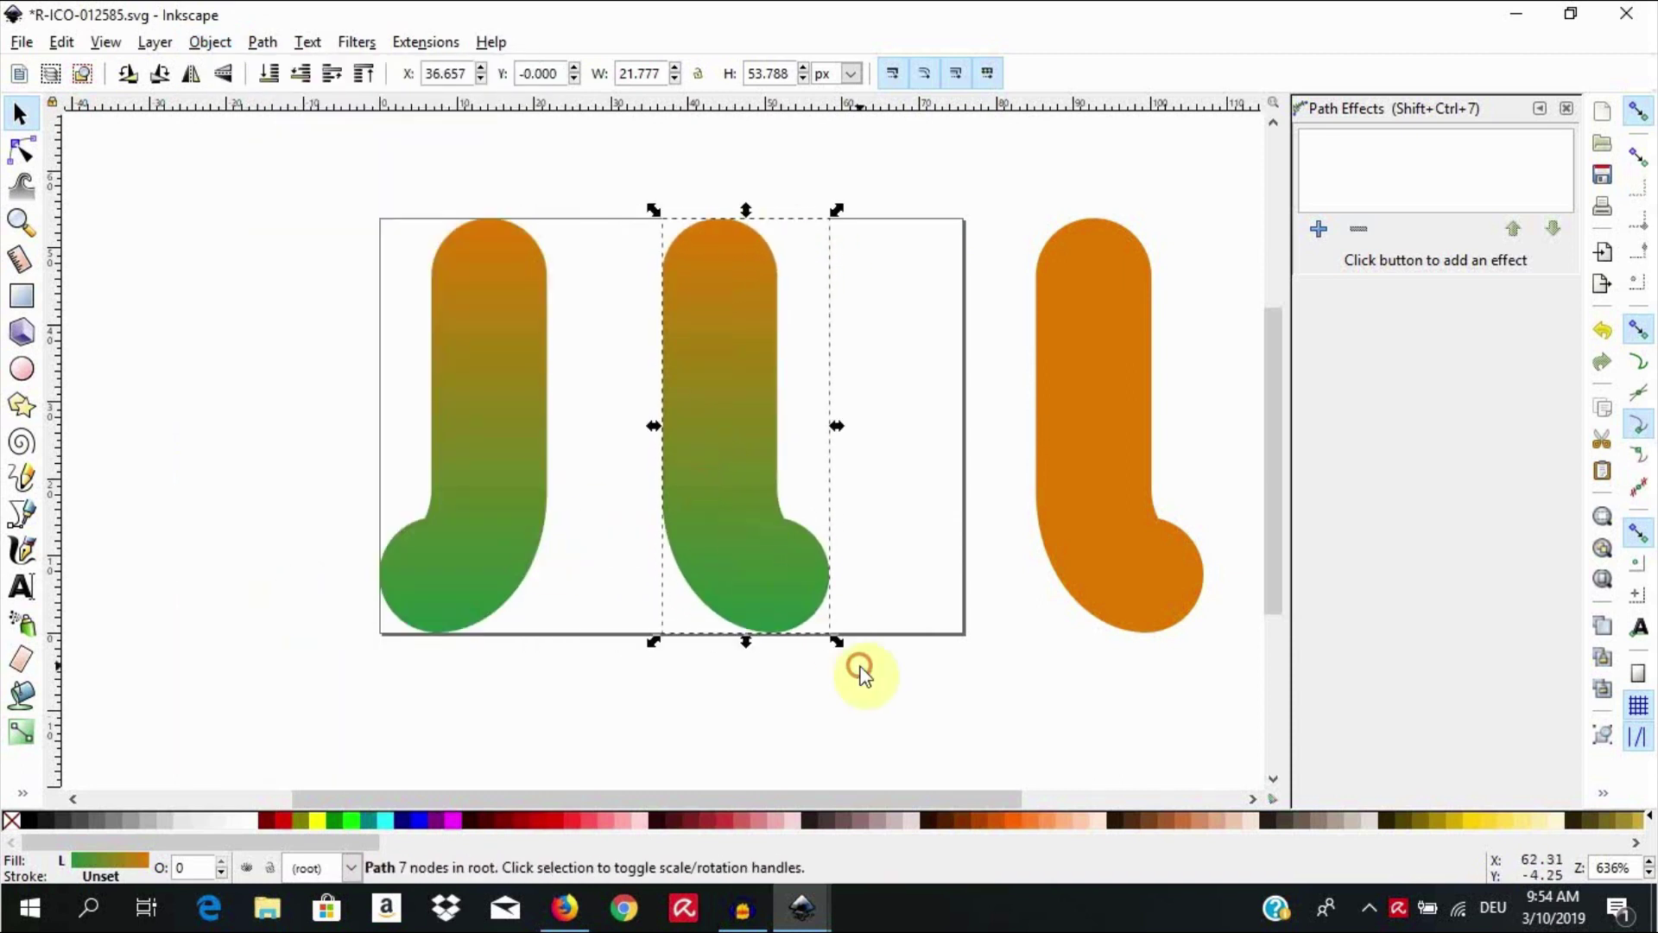
left_click(862, 667)
left_click_drag(889, 693, 367, 148)
left_click_drag(682, 397, 475, 406)
left_click(789, 481)
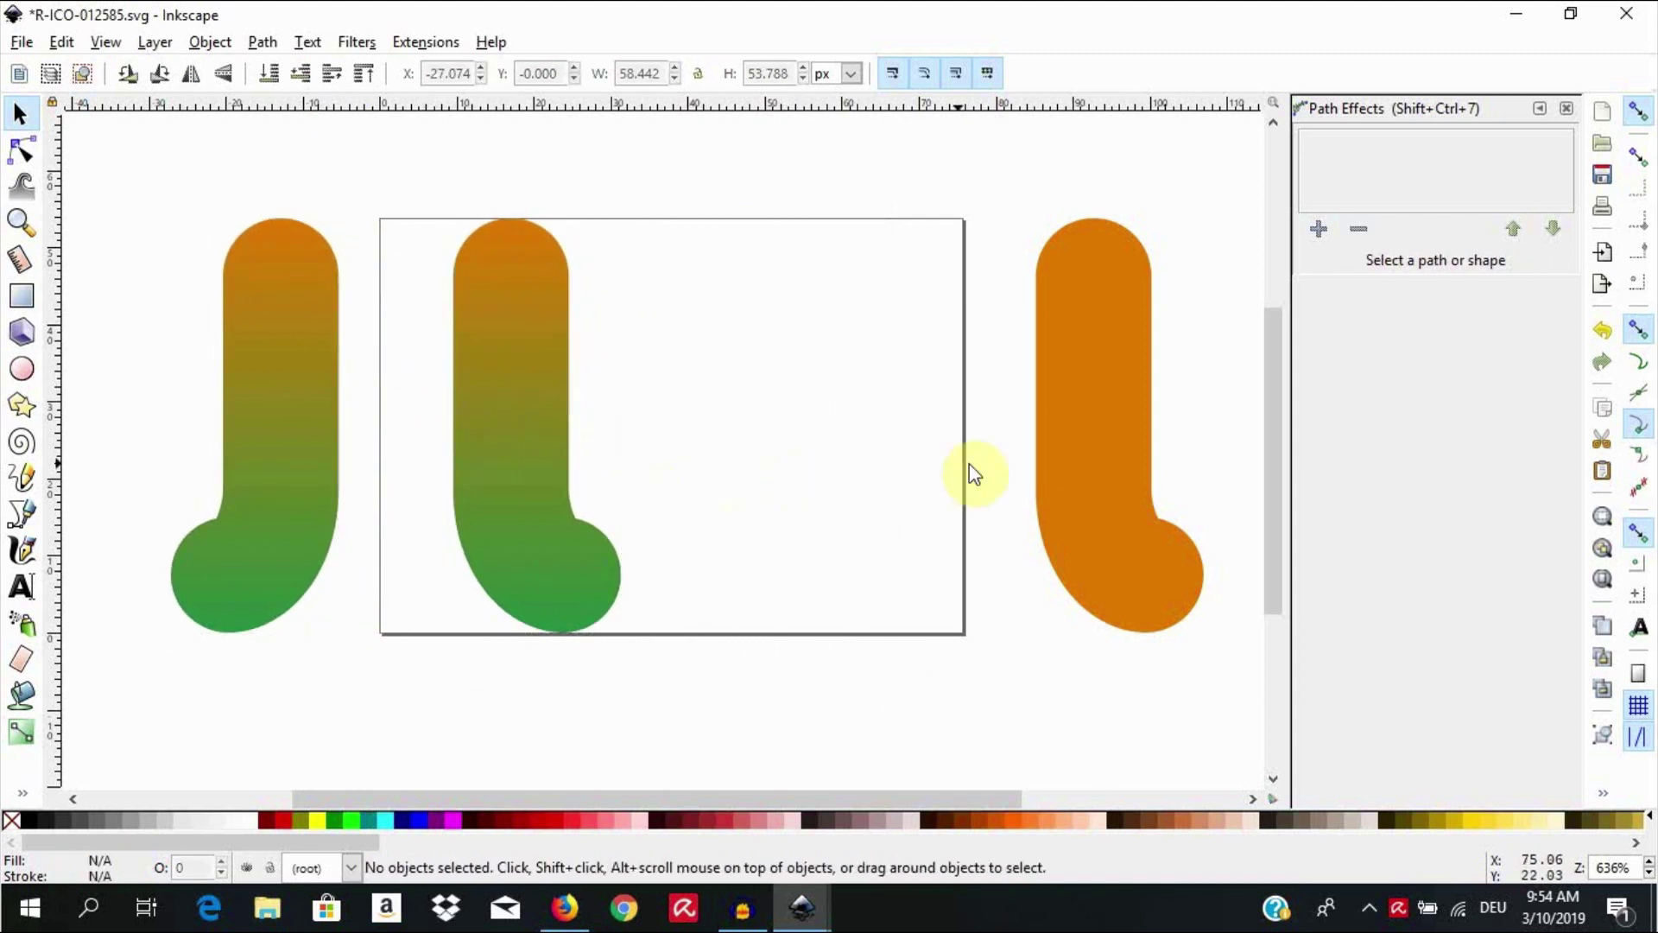
left_click_drag(1046, 449, 849, 443)
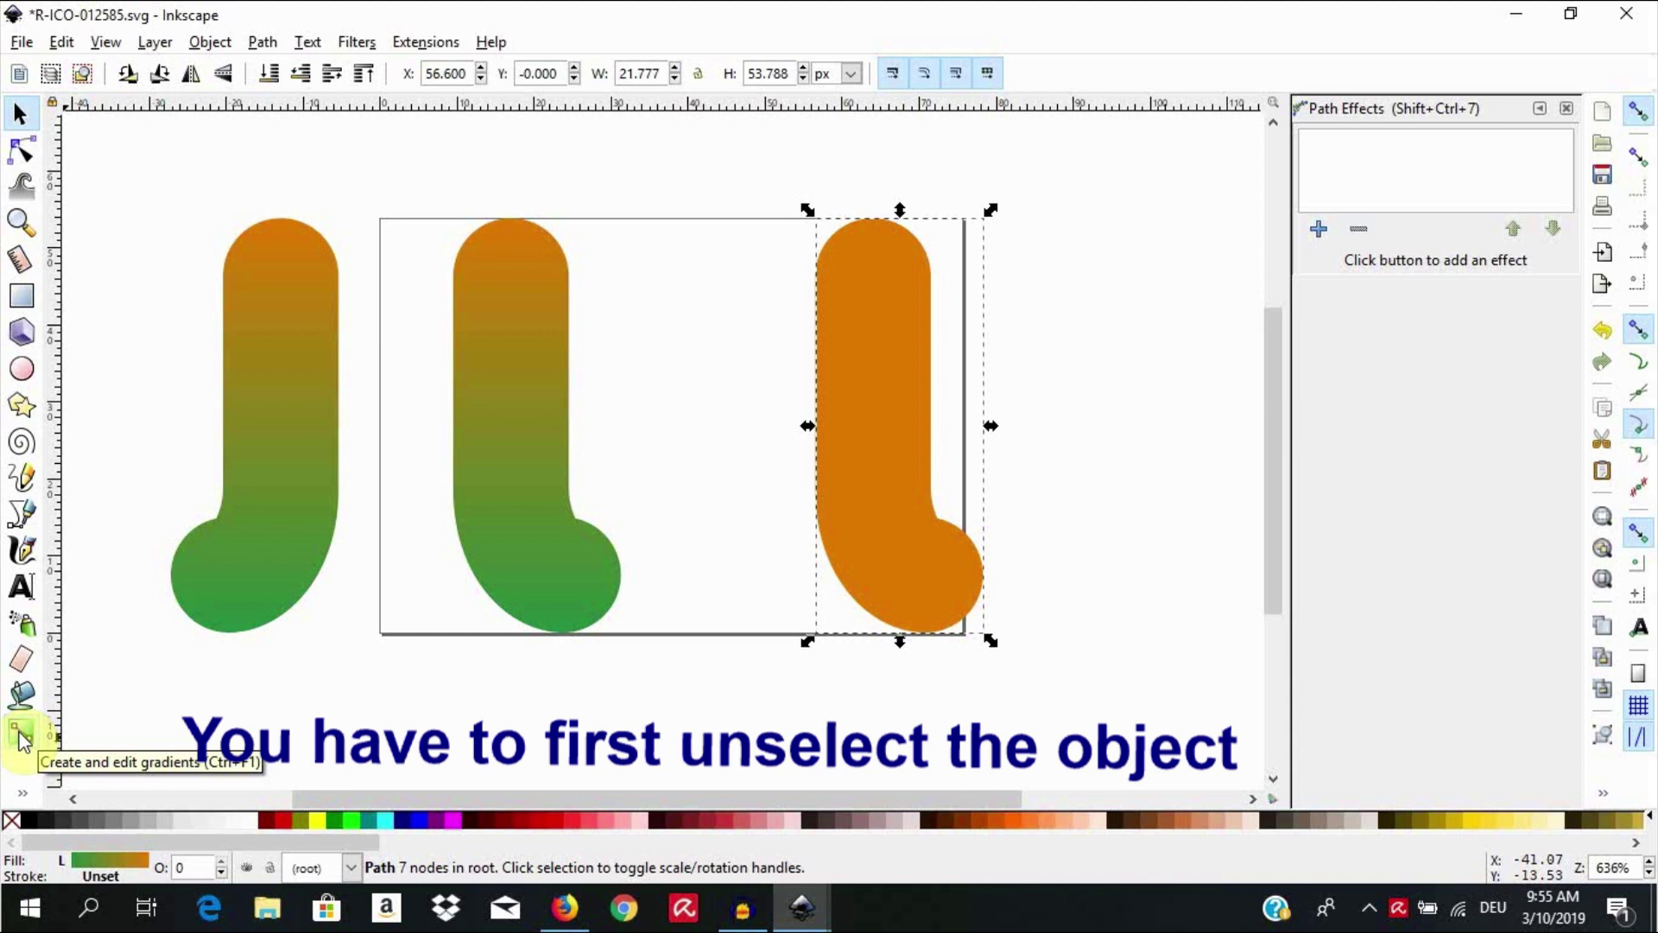
Draw a new gradient up from the orange J's bottom, shifting its centre so green pools in the foot.
left_click(296, 692)
left_click(22, 732)
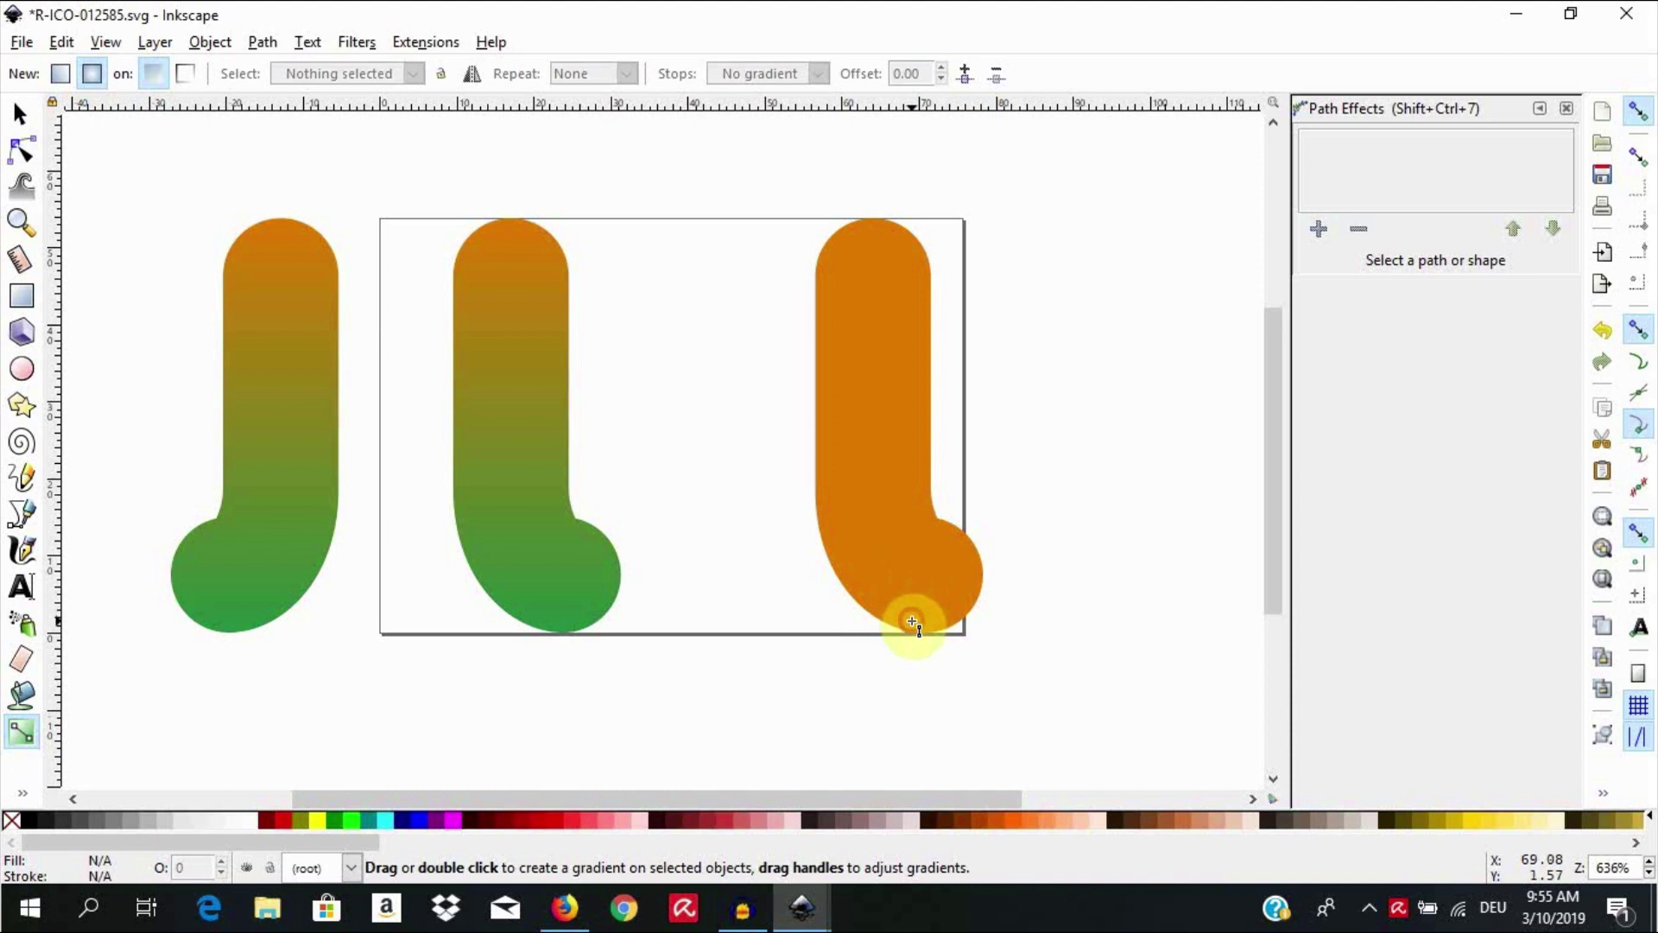
left_click(913, 622)
left_click_drag(913, 622, 906, 270)
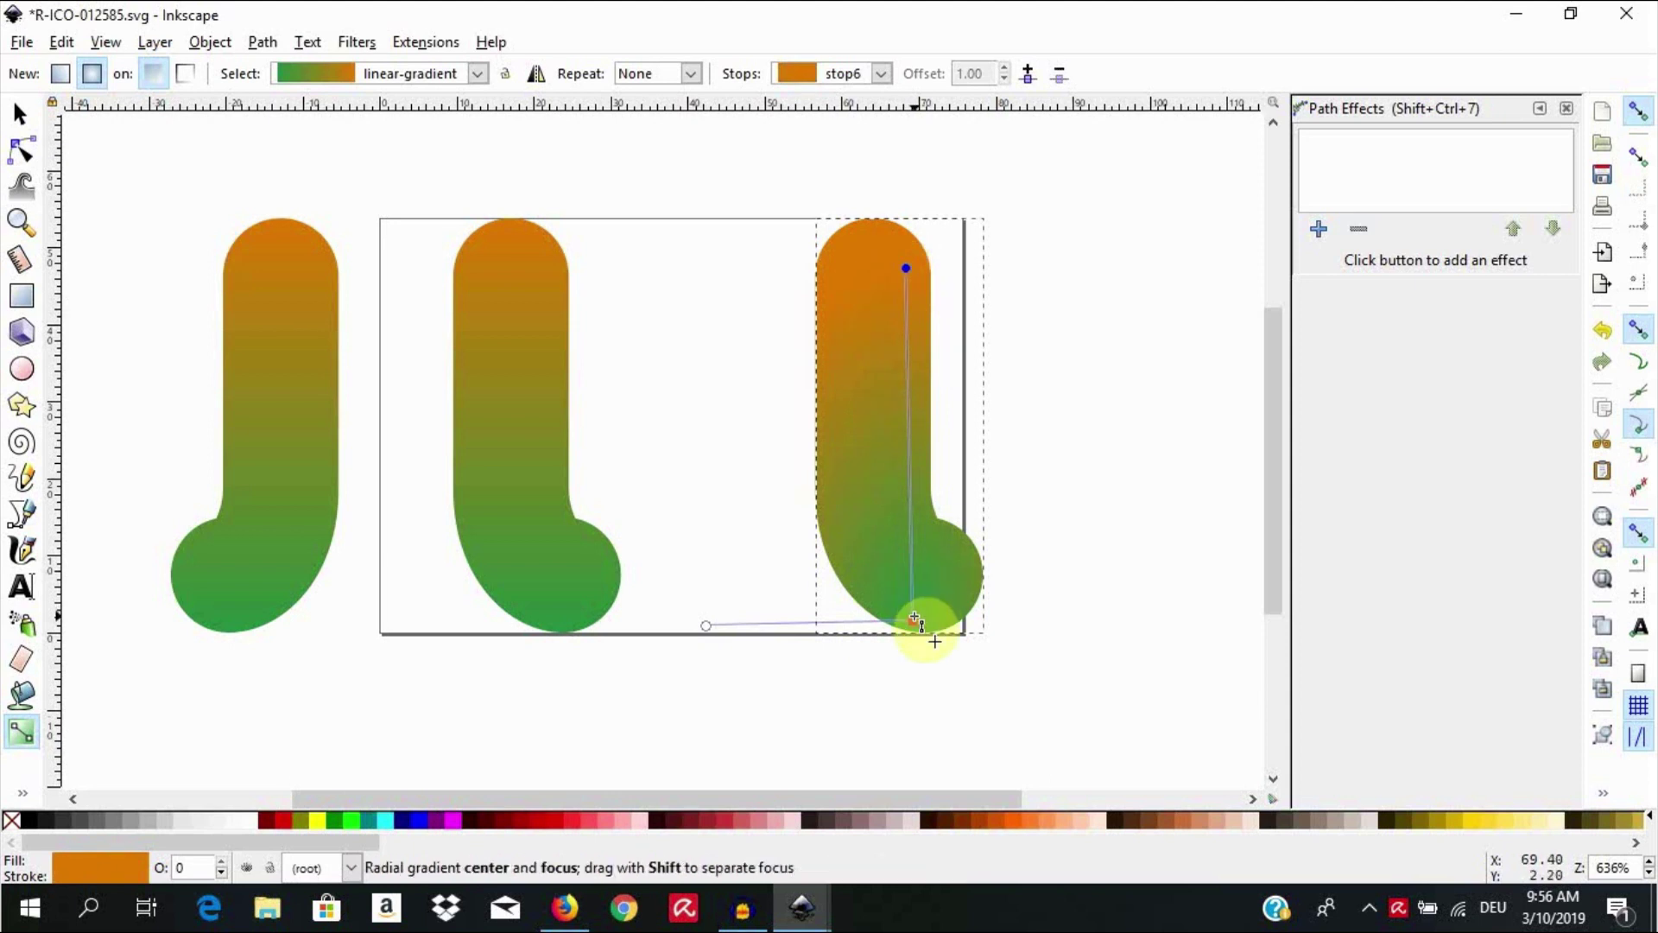
left_click_drag(913, 621, 892, 588)
left_click(892, 588)
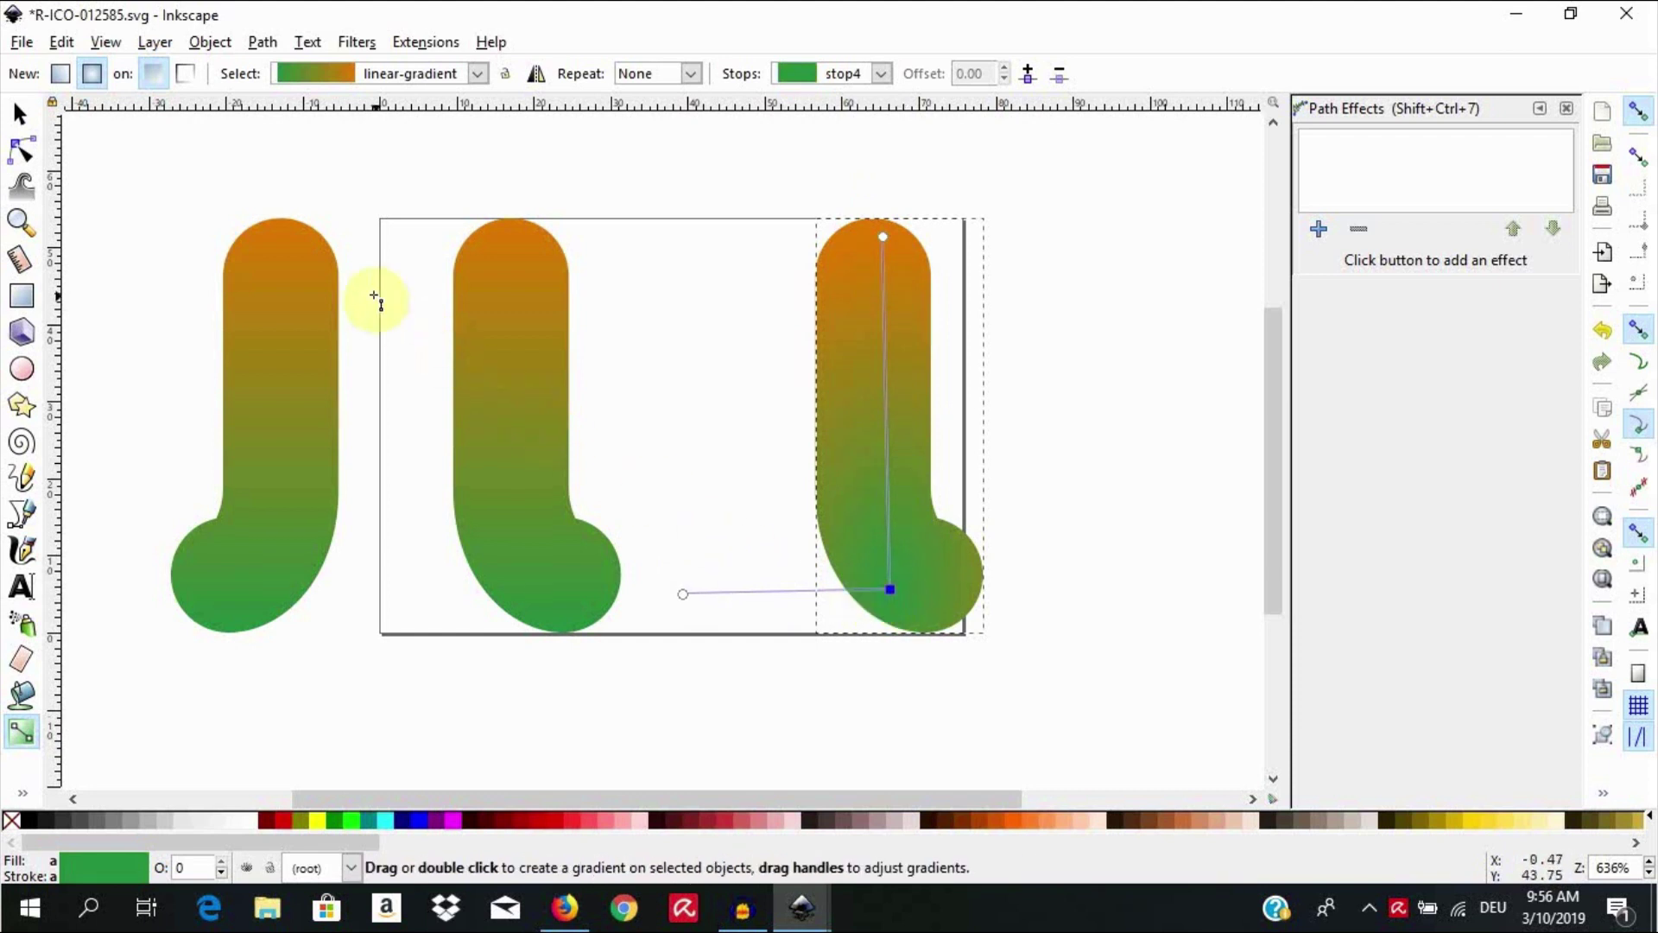
left_click(19, 113)
left_click(122, 185)
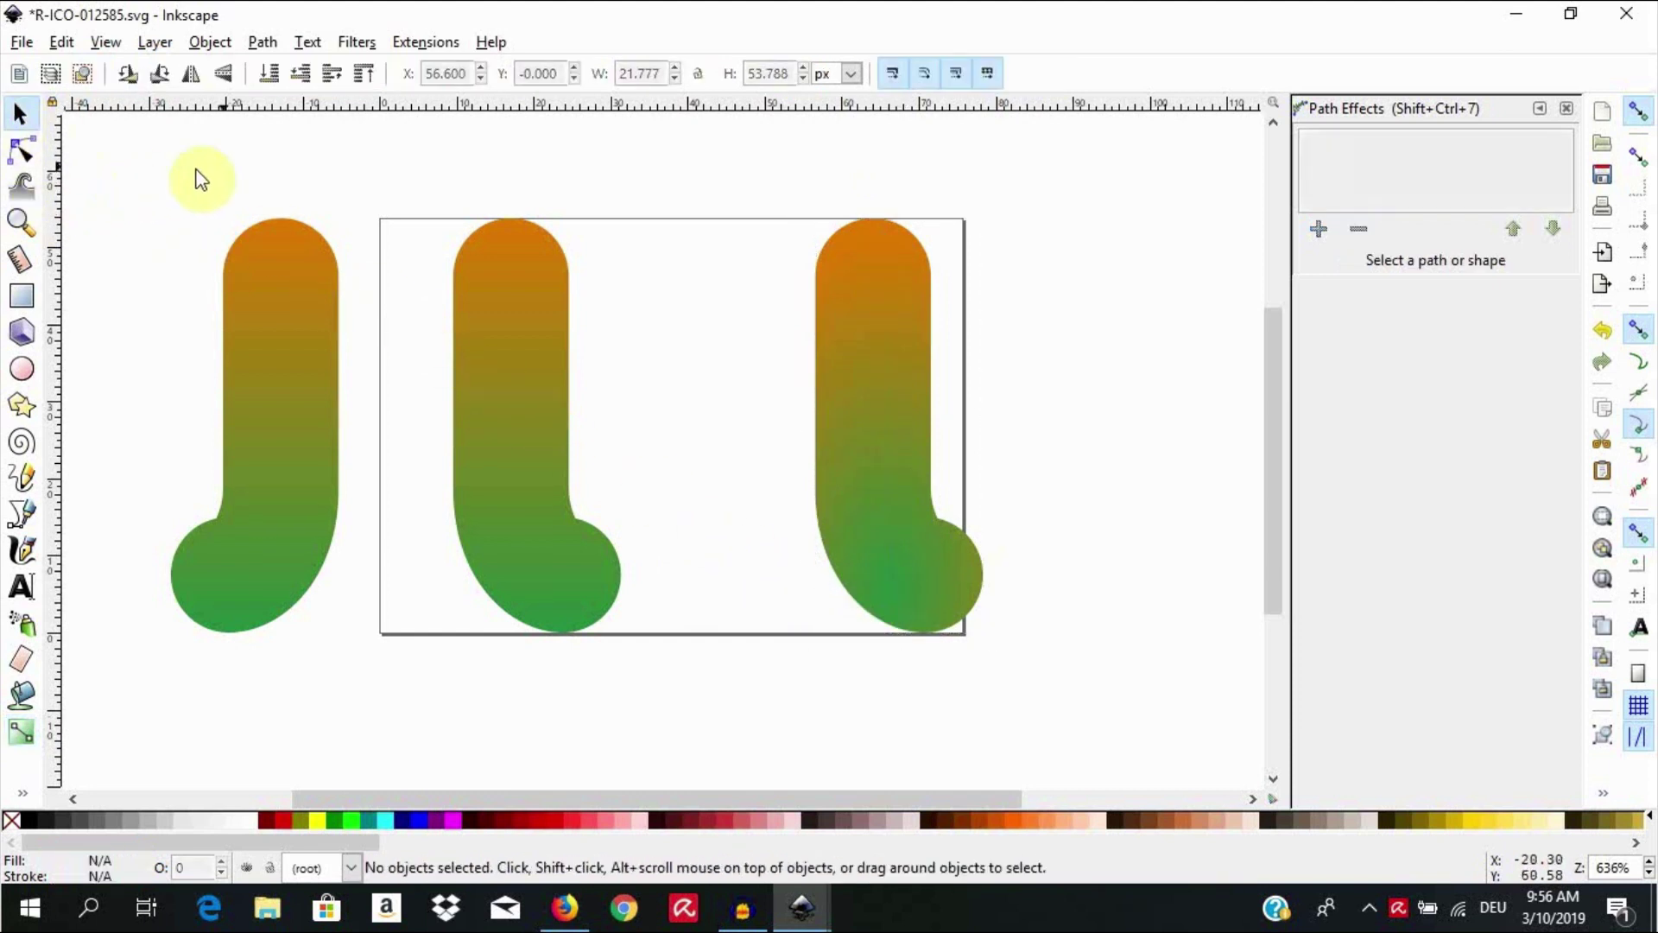
Select the third J and move it left toward the others.
left_click(698, 179)
left_click_drag(698, 178, 1051, 677)
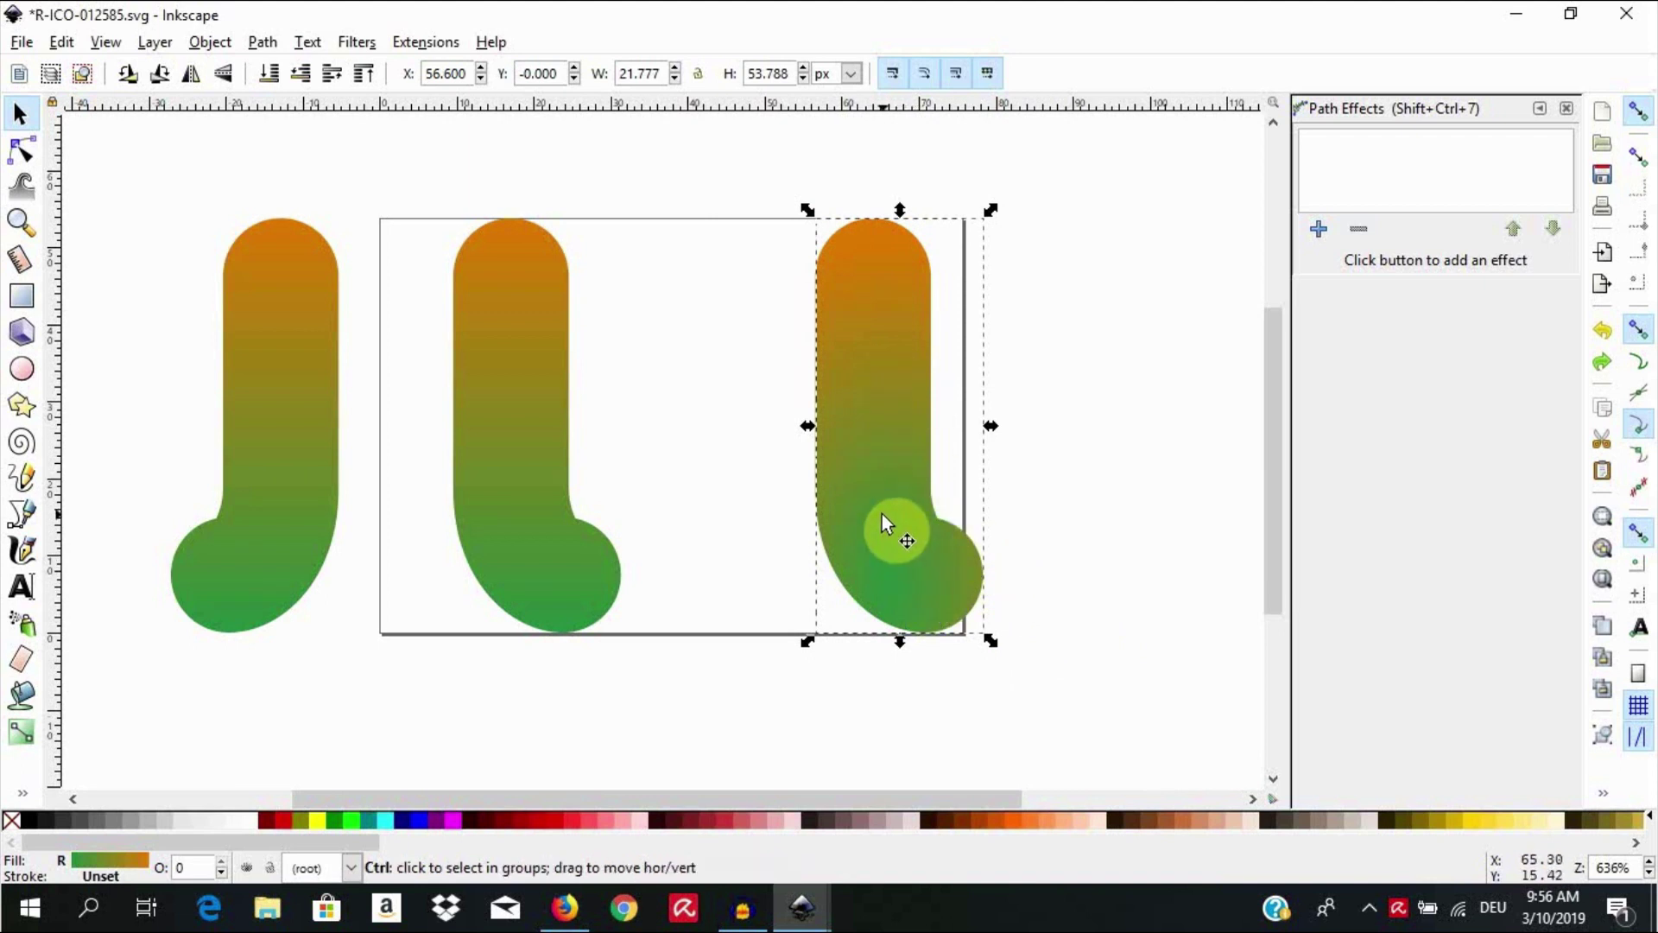
left_click_drag(882, 514, 817, 513)
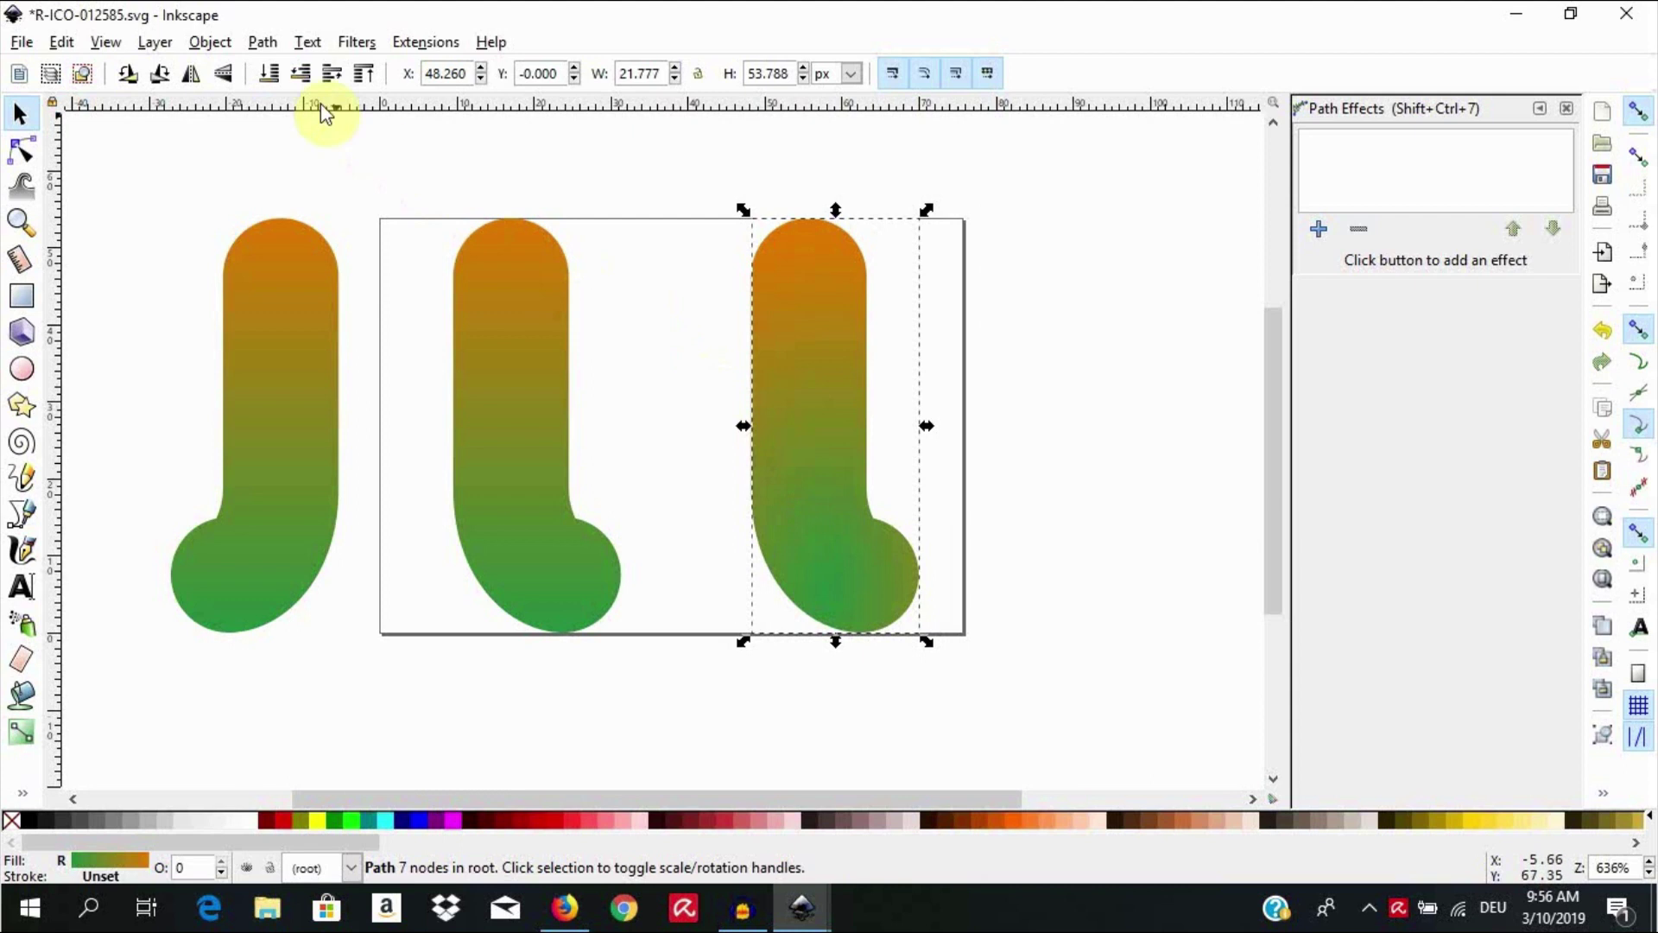
Give the J a flat salmon-orange outline (e8895e) in Fill and Stroke.
left_click(210, 41)
left_click(283, 131)
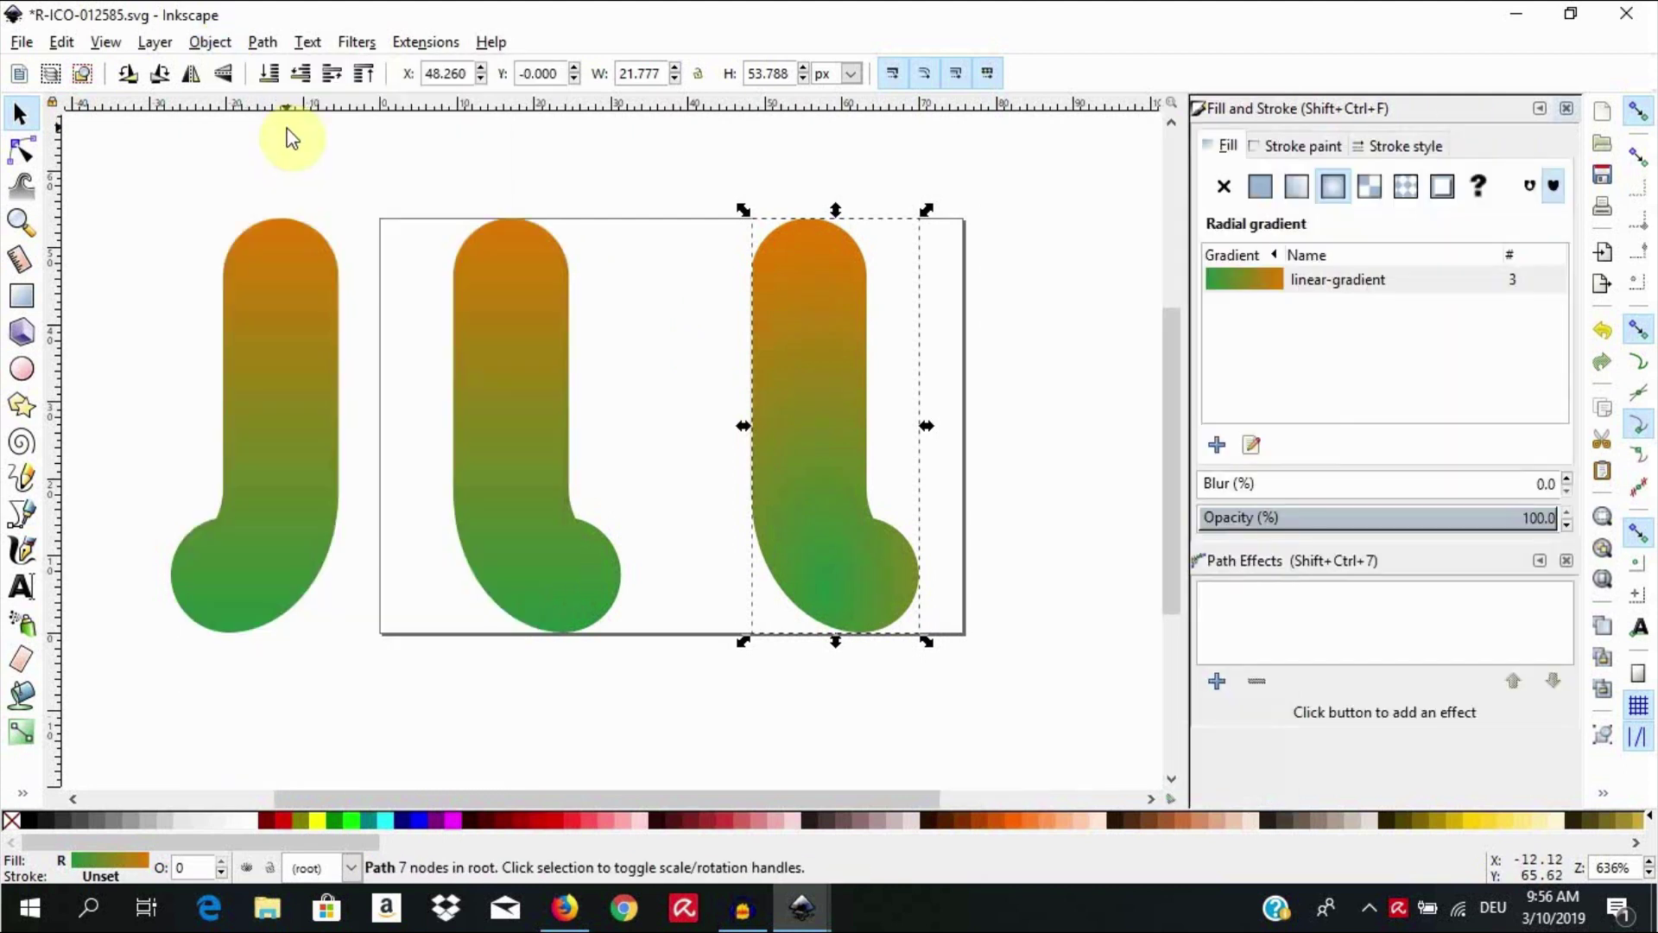
left_click(1297, 147)
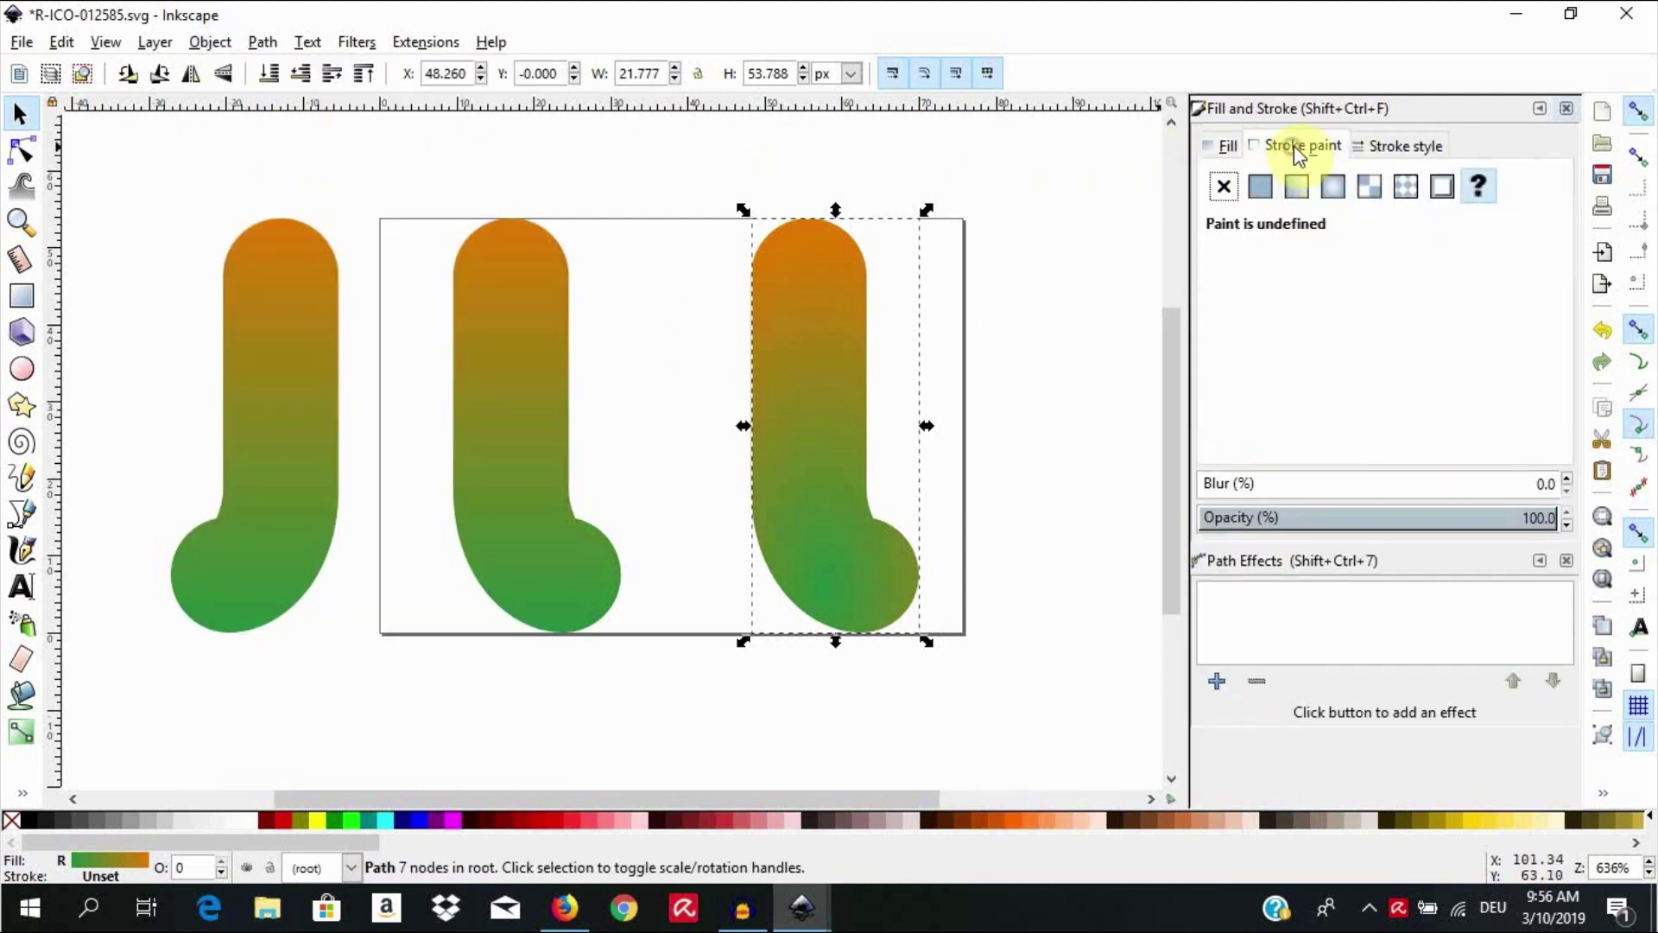
left_click(1260, 186)
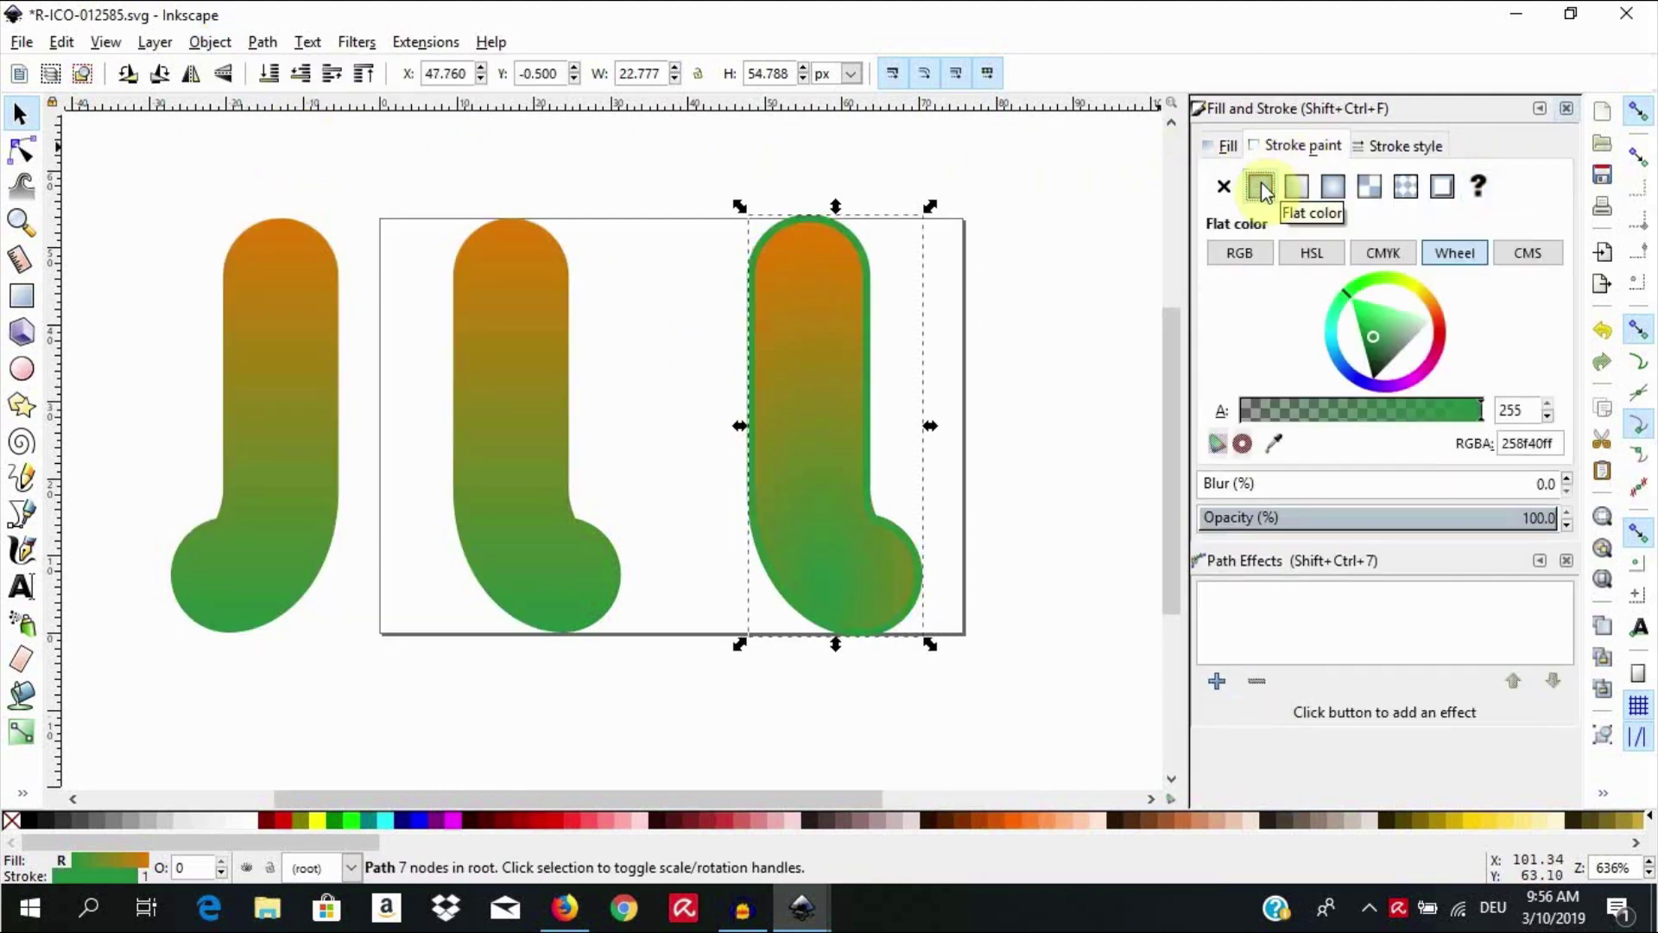
left_click(1375, 366)
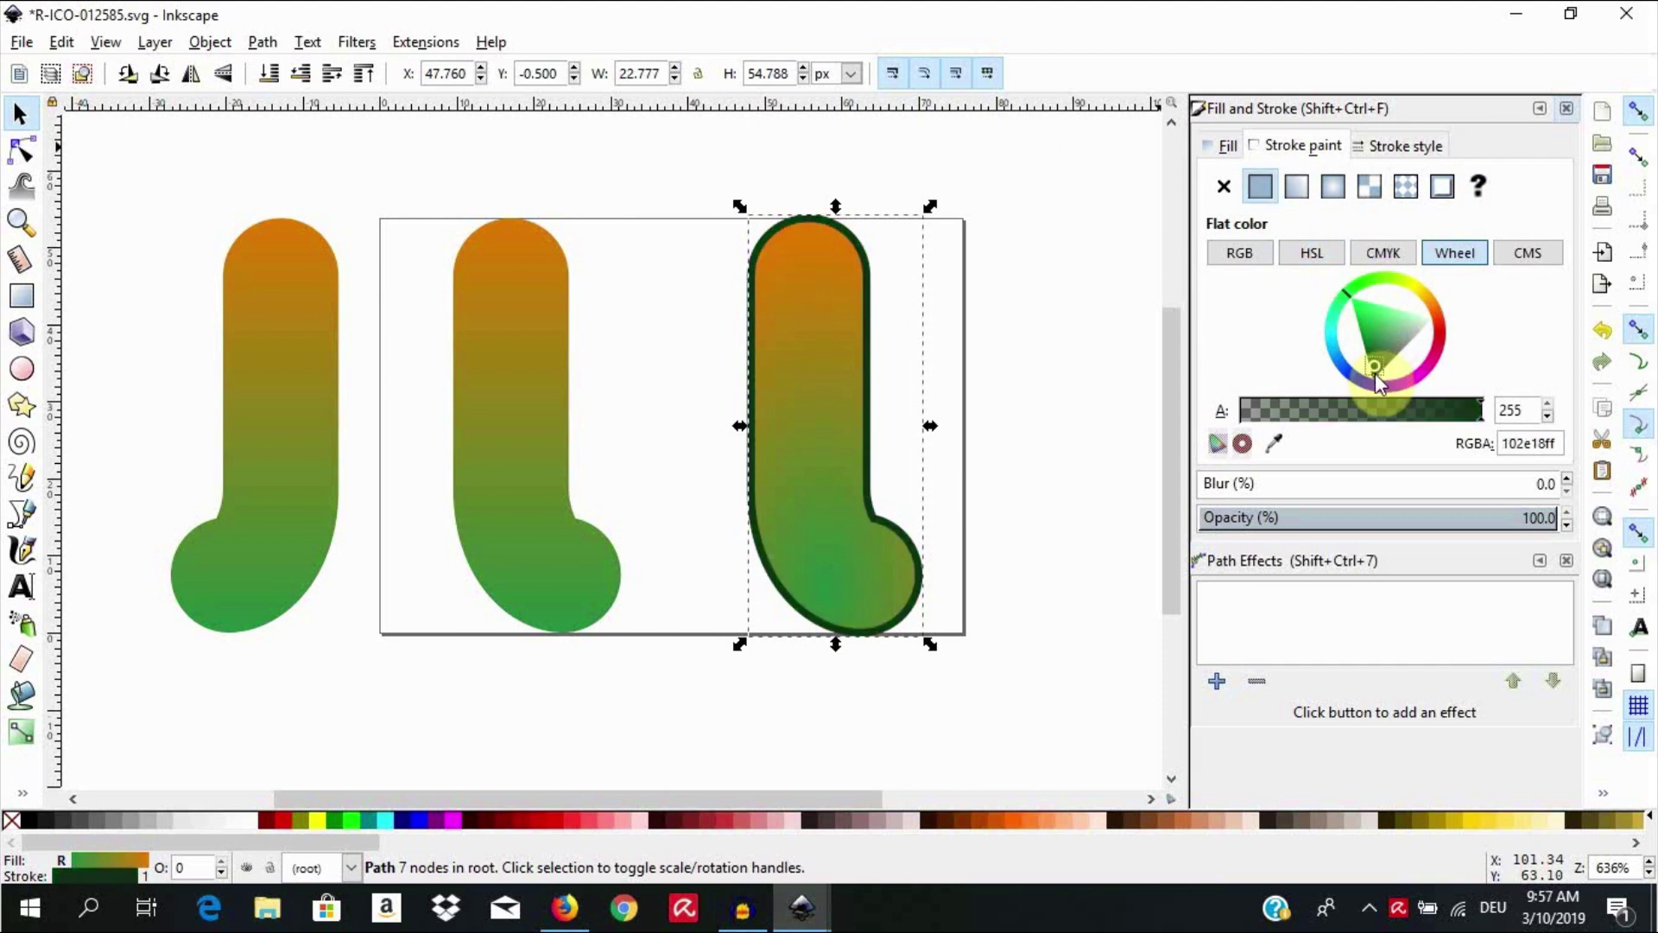
left_click(1441, 324)
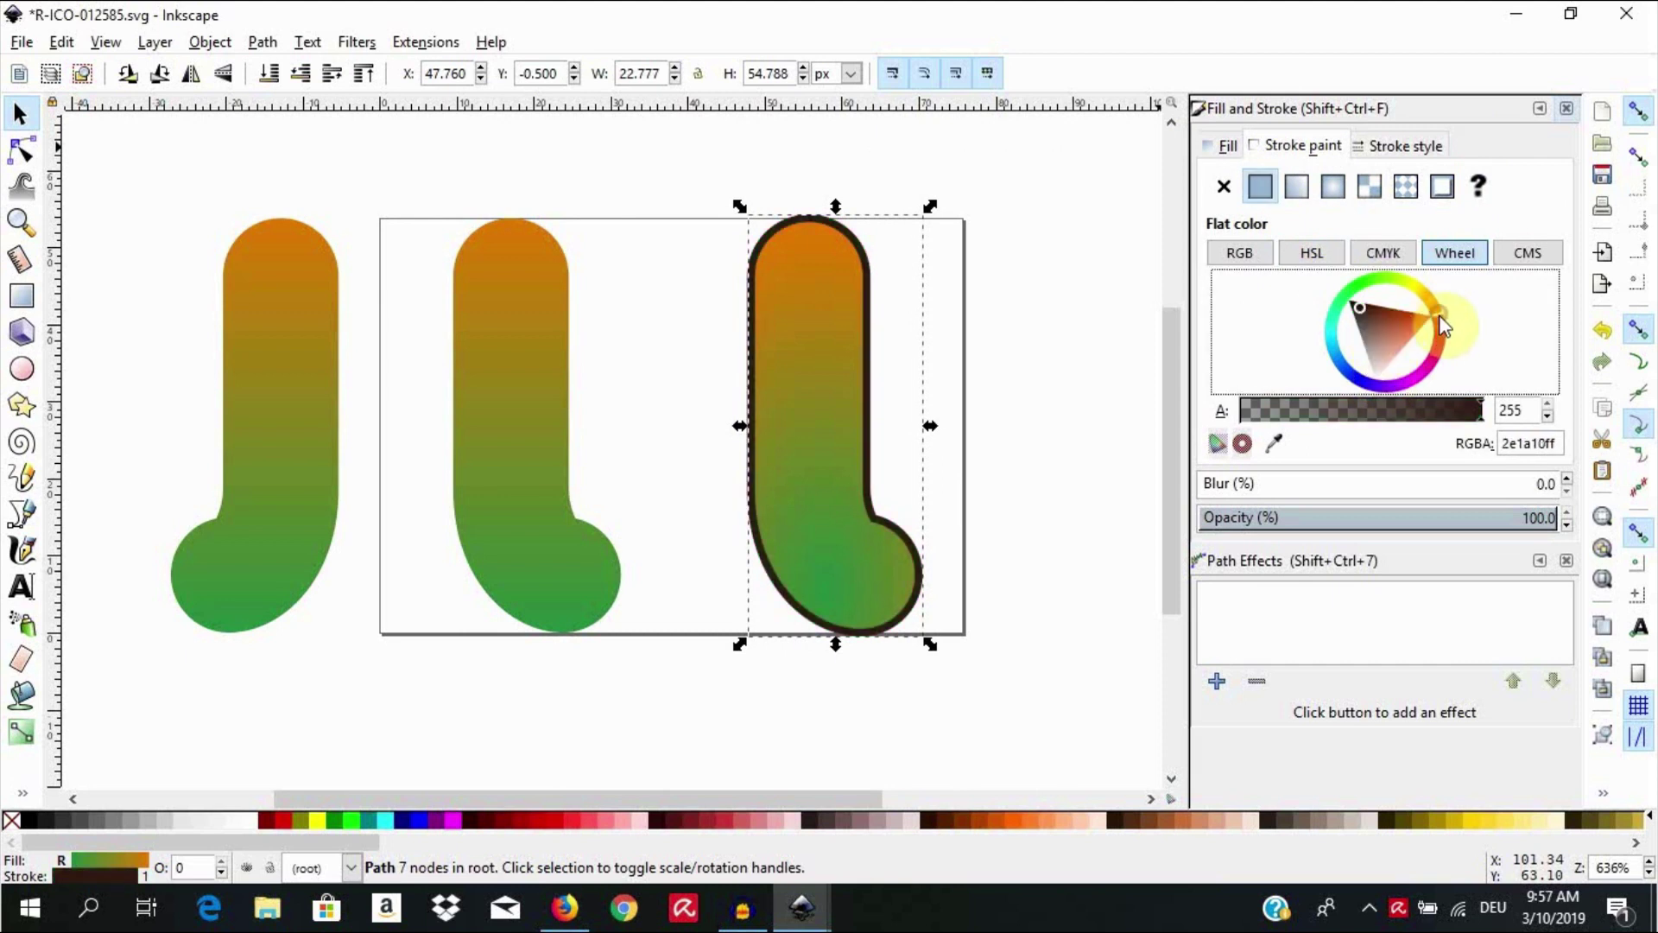
left_click(1420, 319)
left_click(1404, 340)
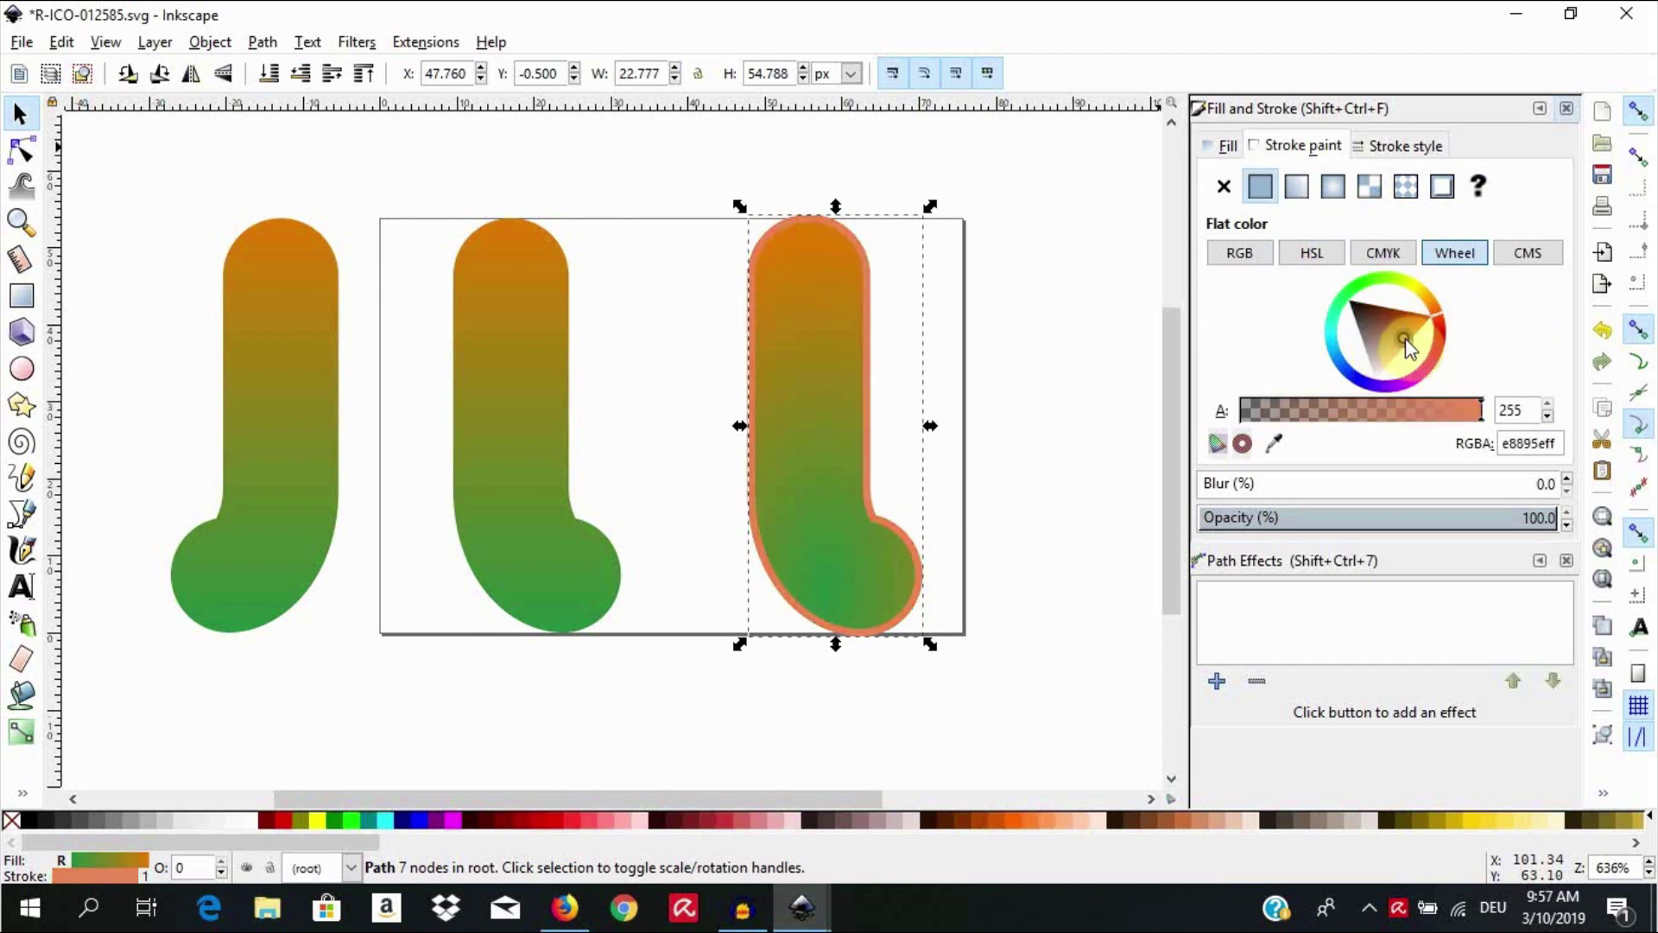
Set the outline width to about 0.7 px.
left_click(1405, 146)
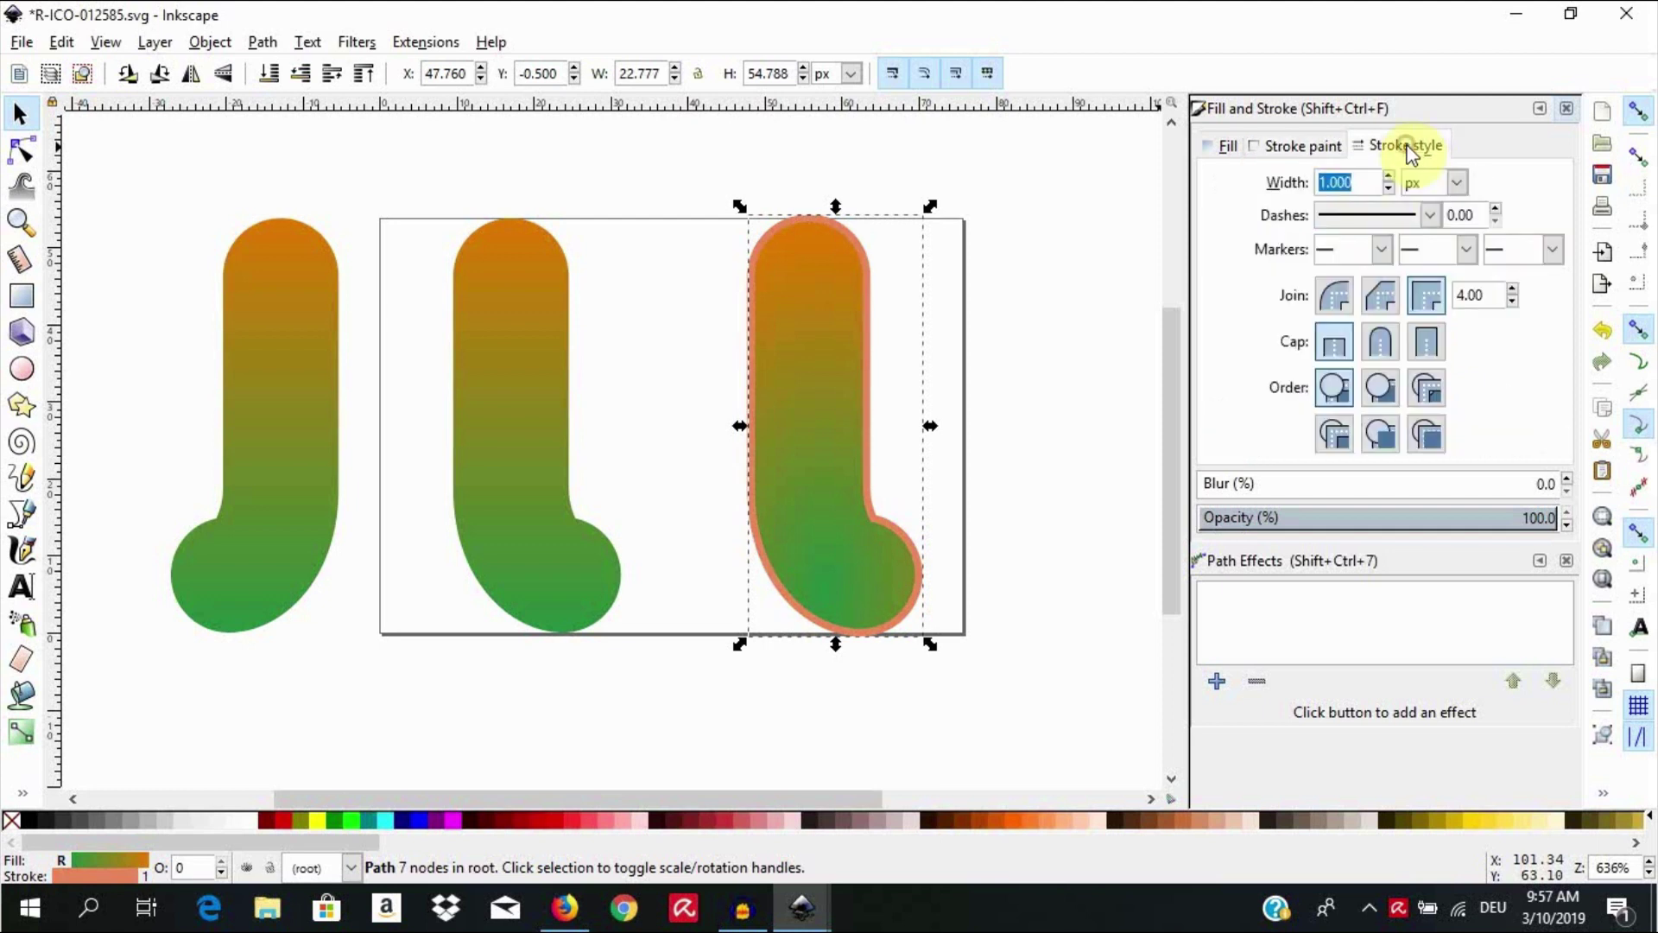
scroll(1390, 176, "down", 4)
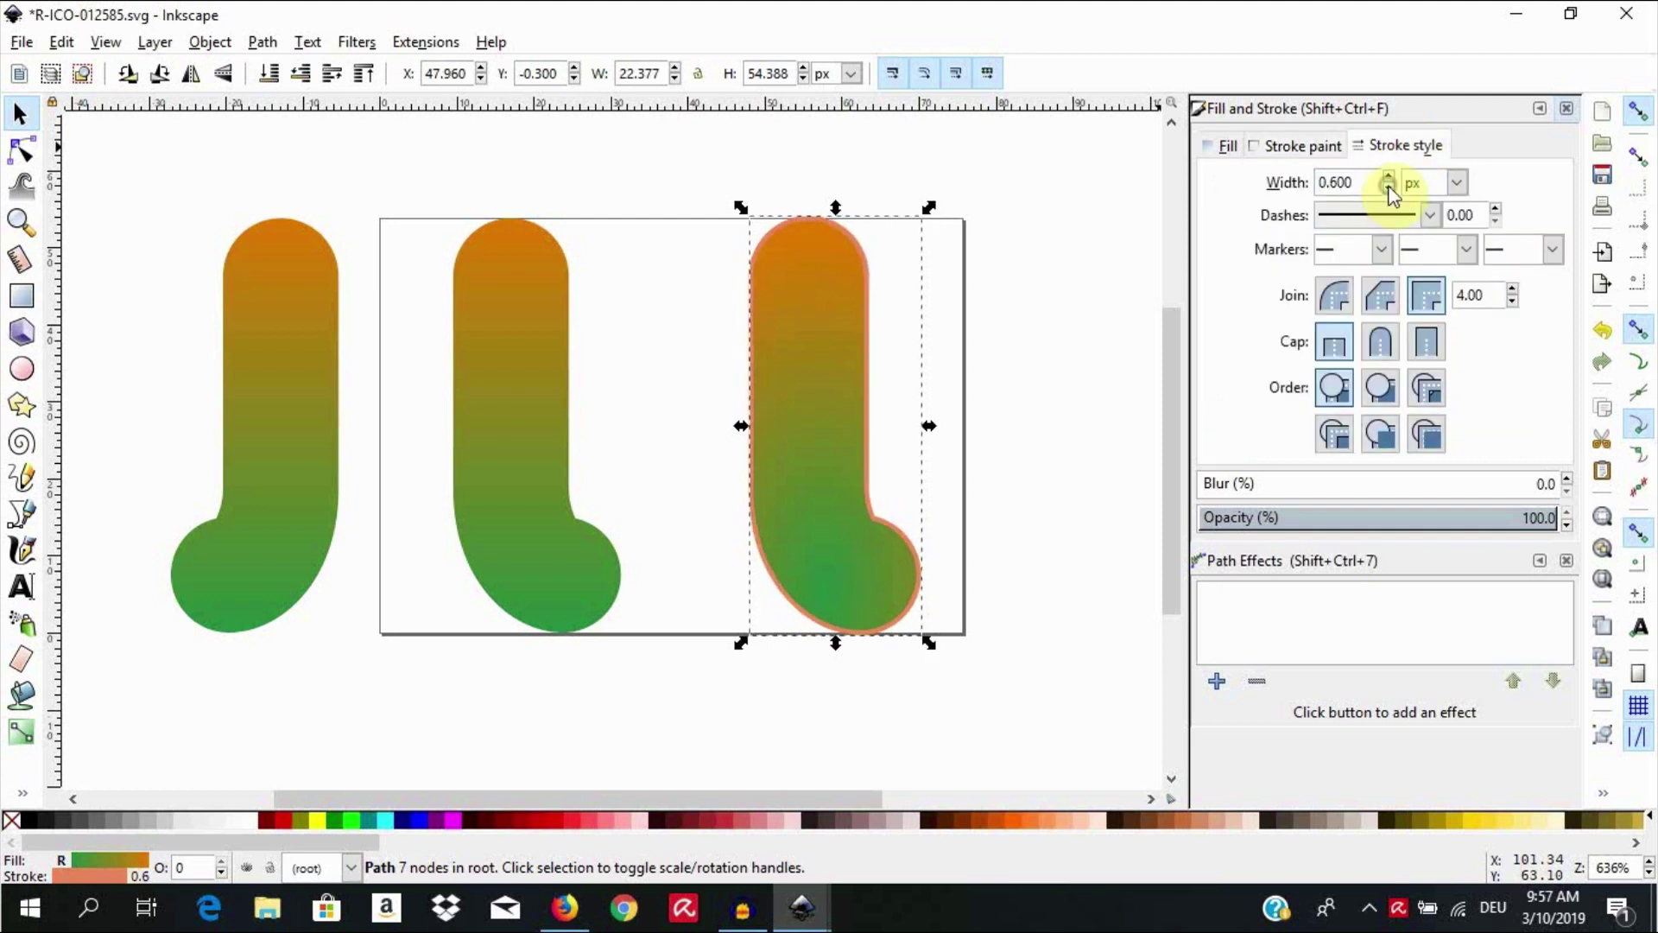
scroll(1389, 181, "up", 20)
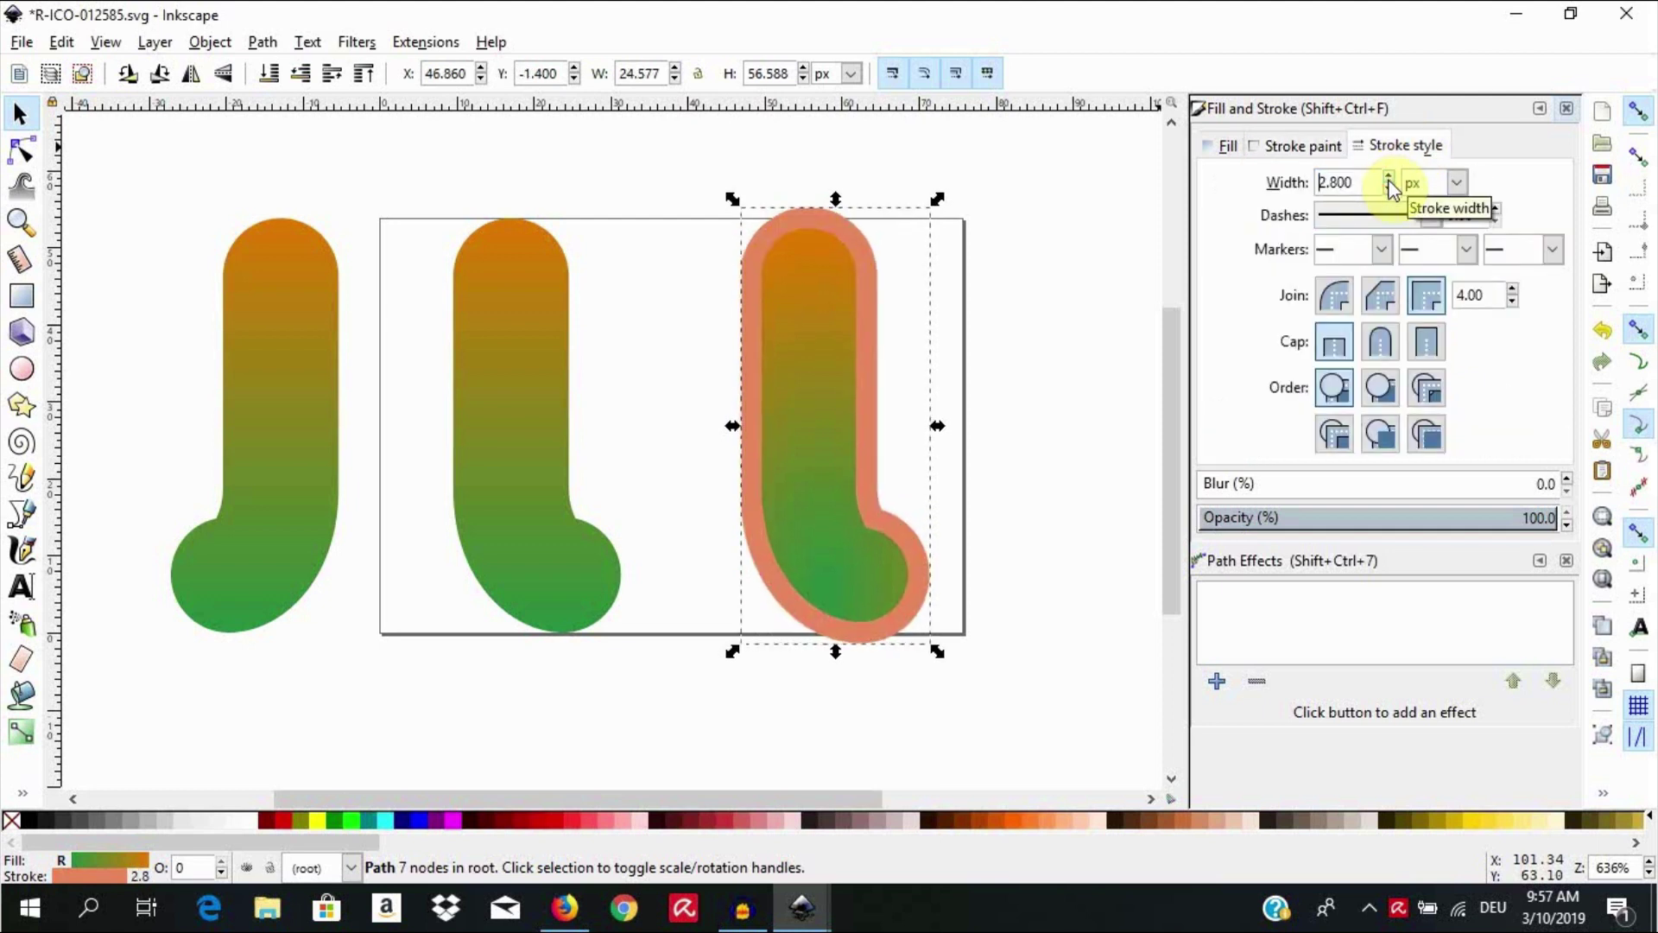
scroll(1389, 183, "down", 11)
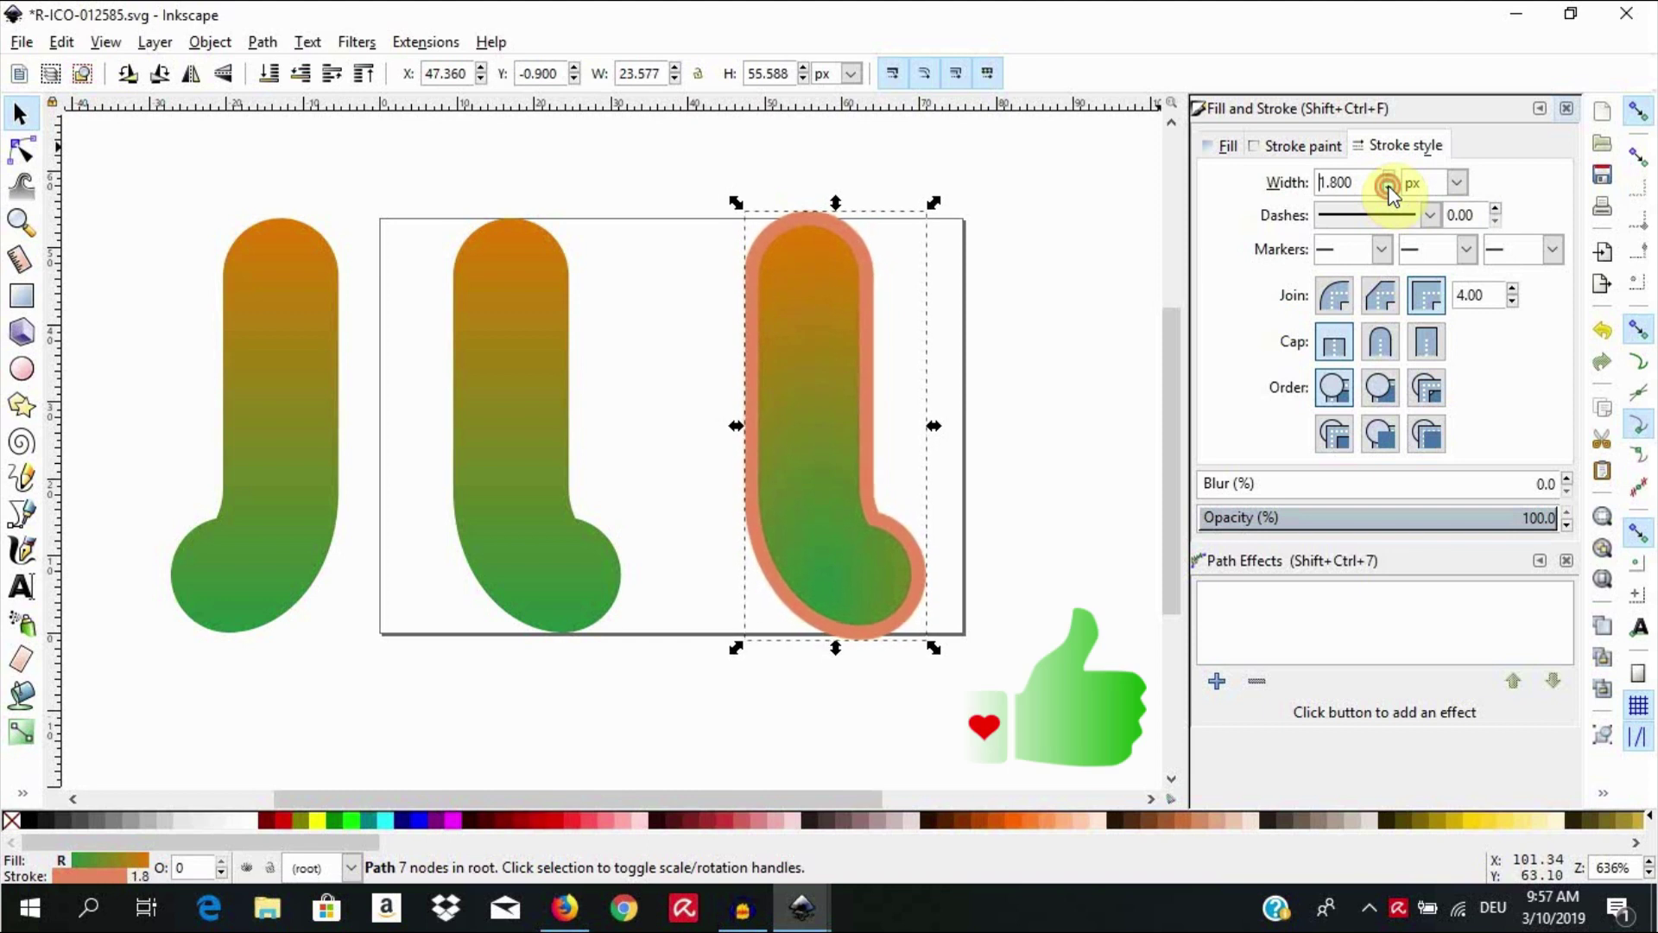
scroll(1390, 186, "down", 8)
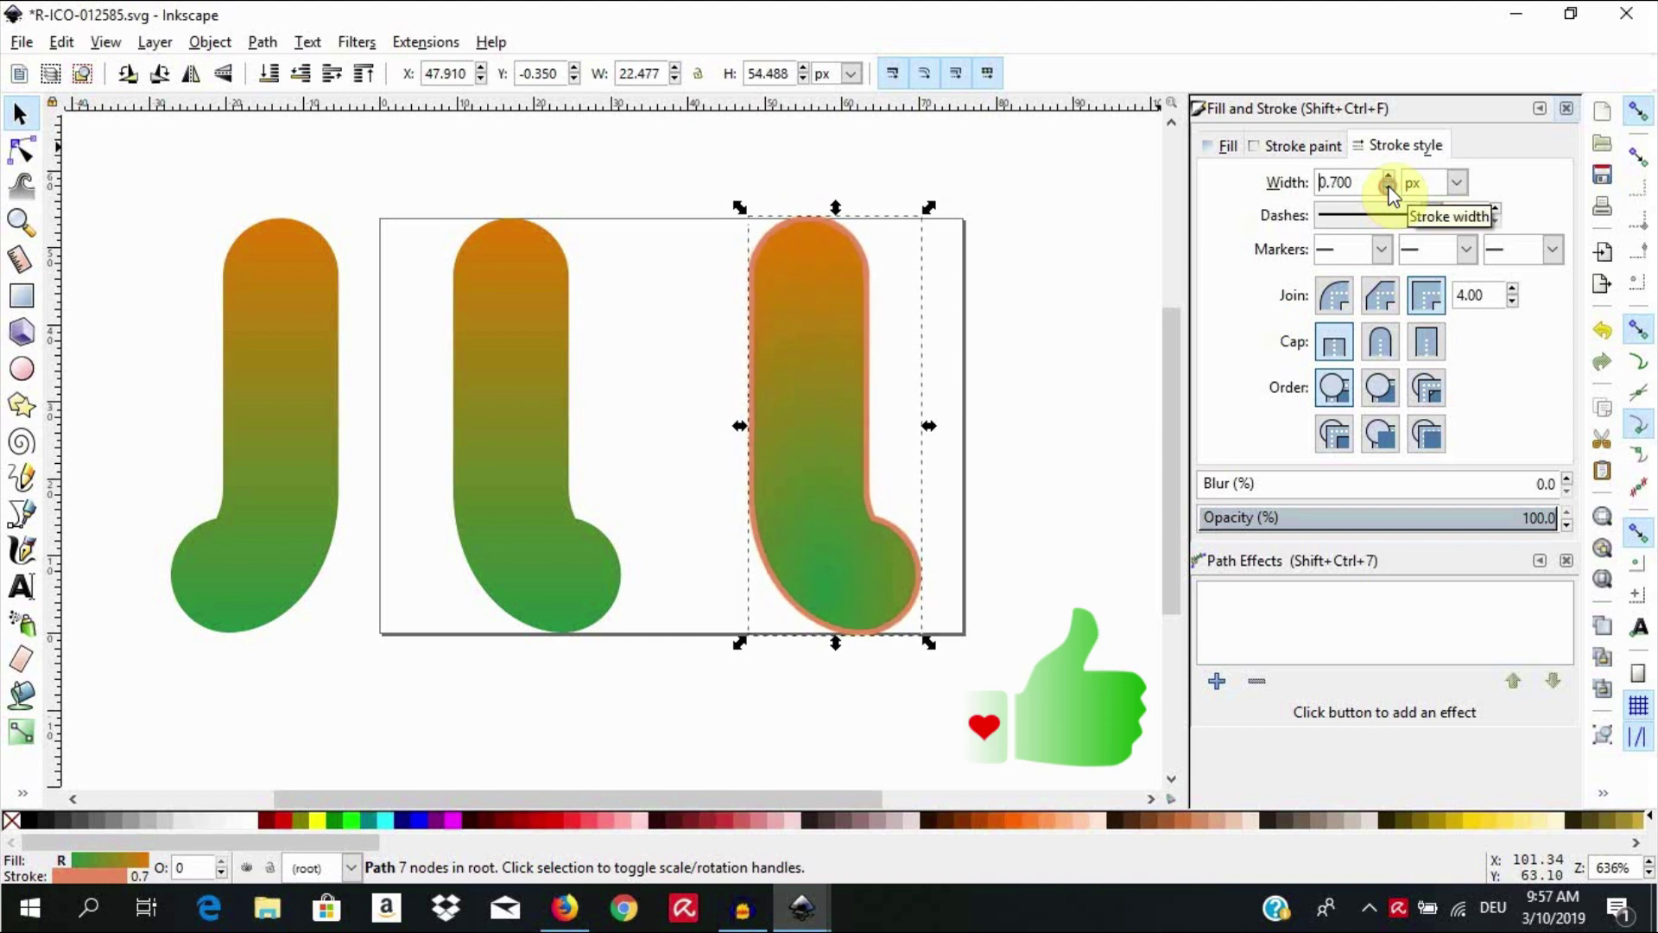
left_click(1304, 146)
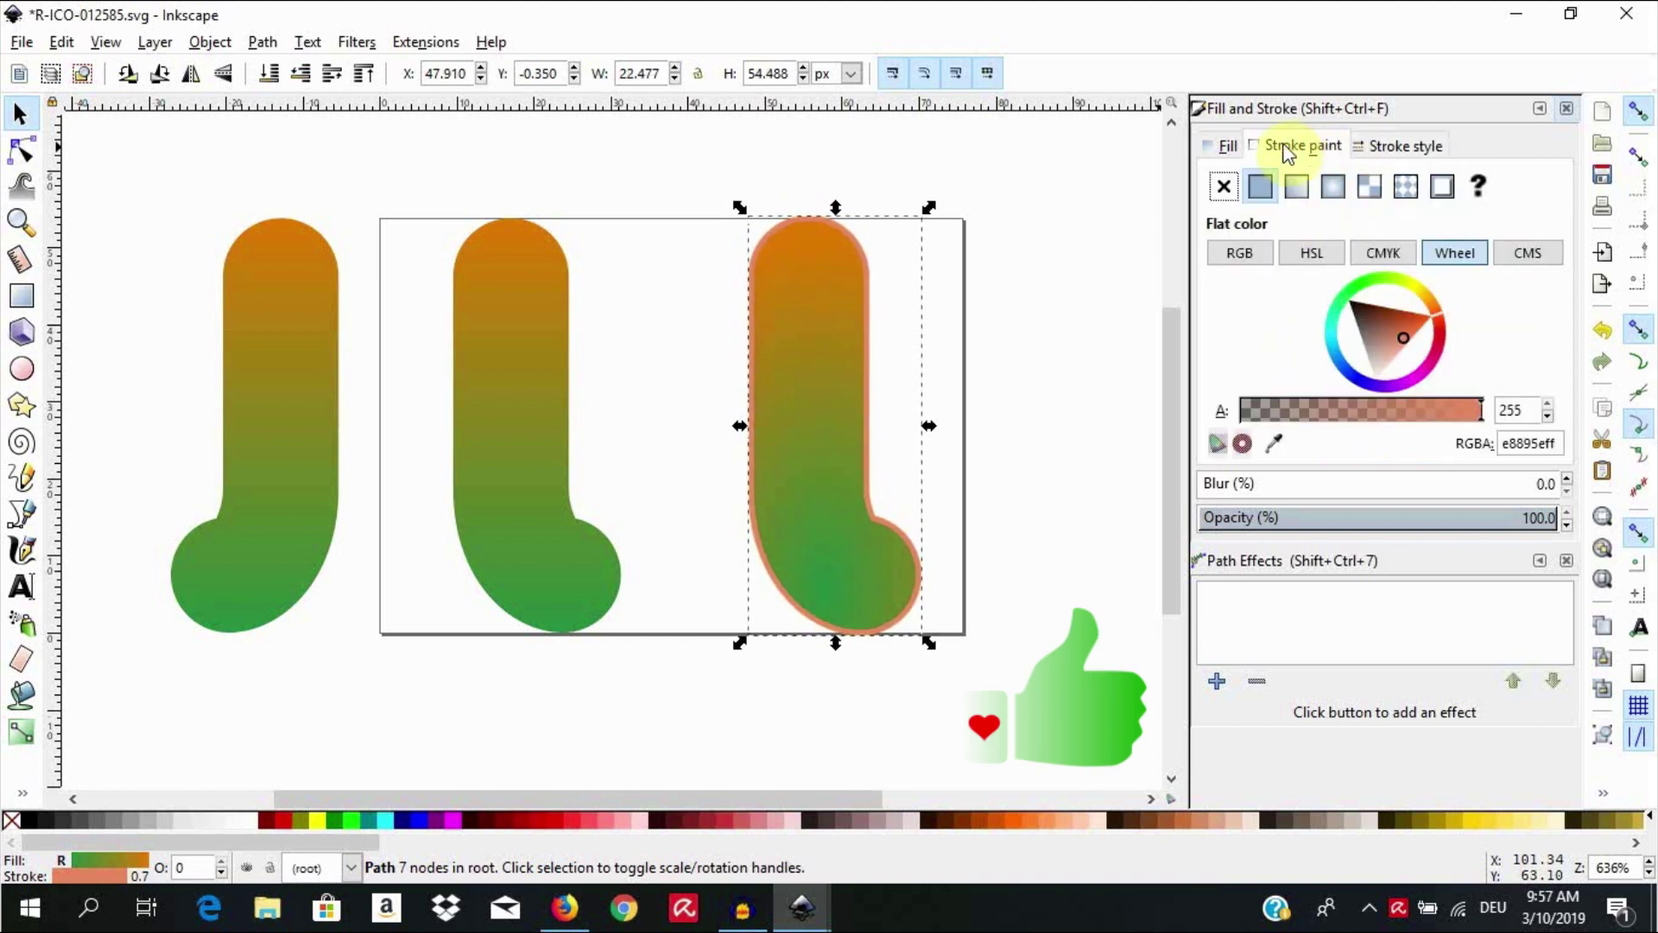
Set the third J's stroke paint to none, leaving only its gradient fill.
left_click(1224, 186)
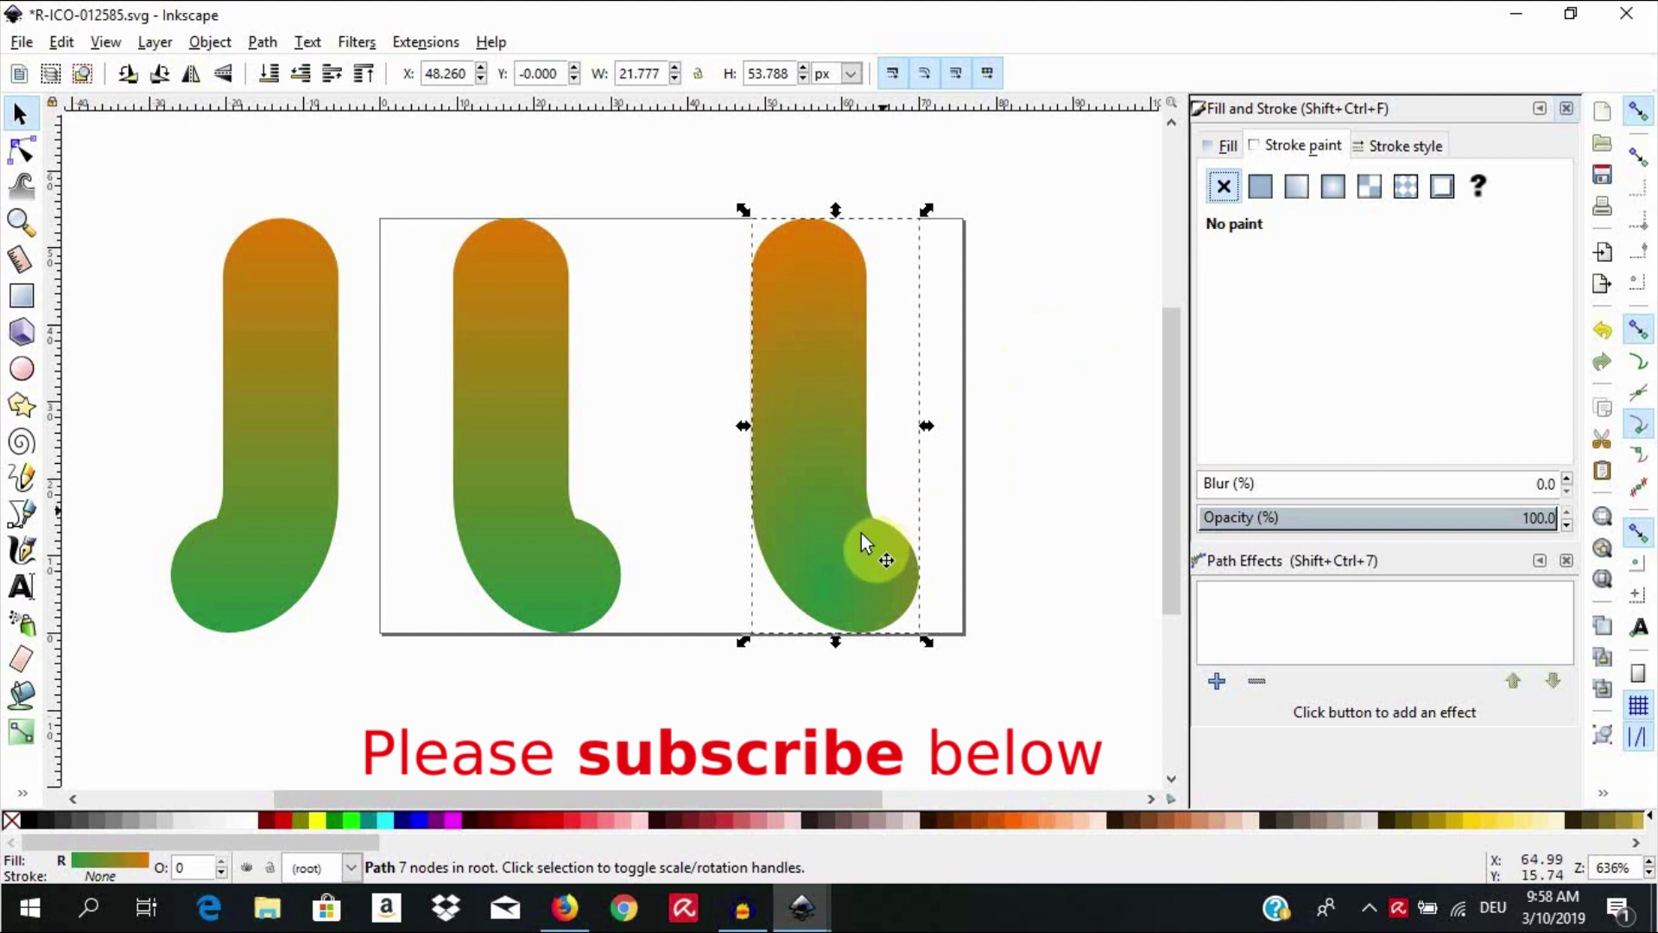
left_click(801, 914)
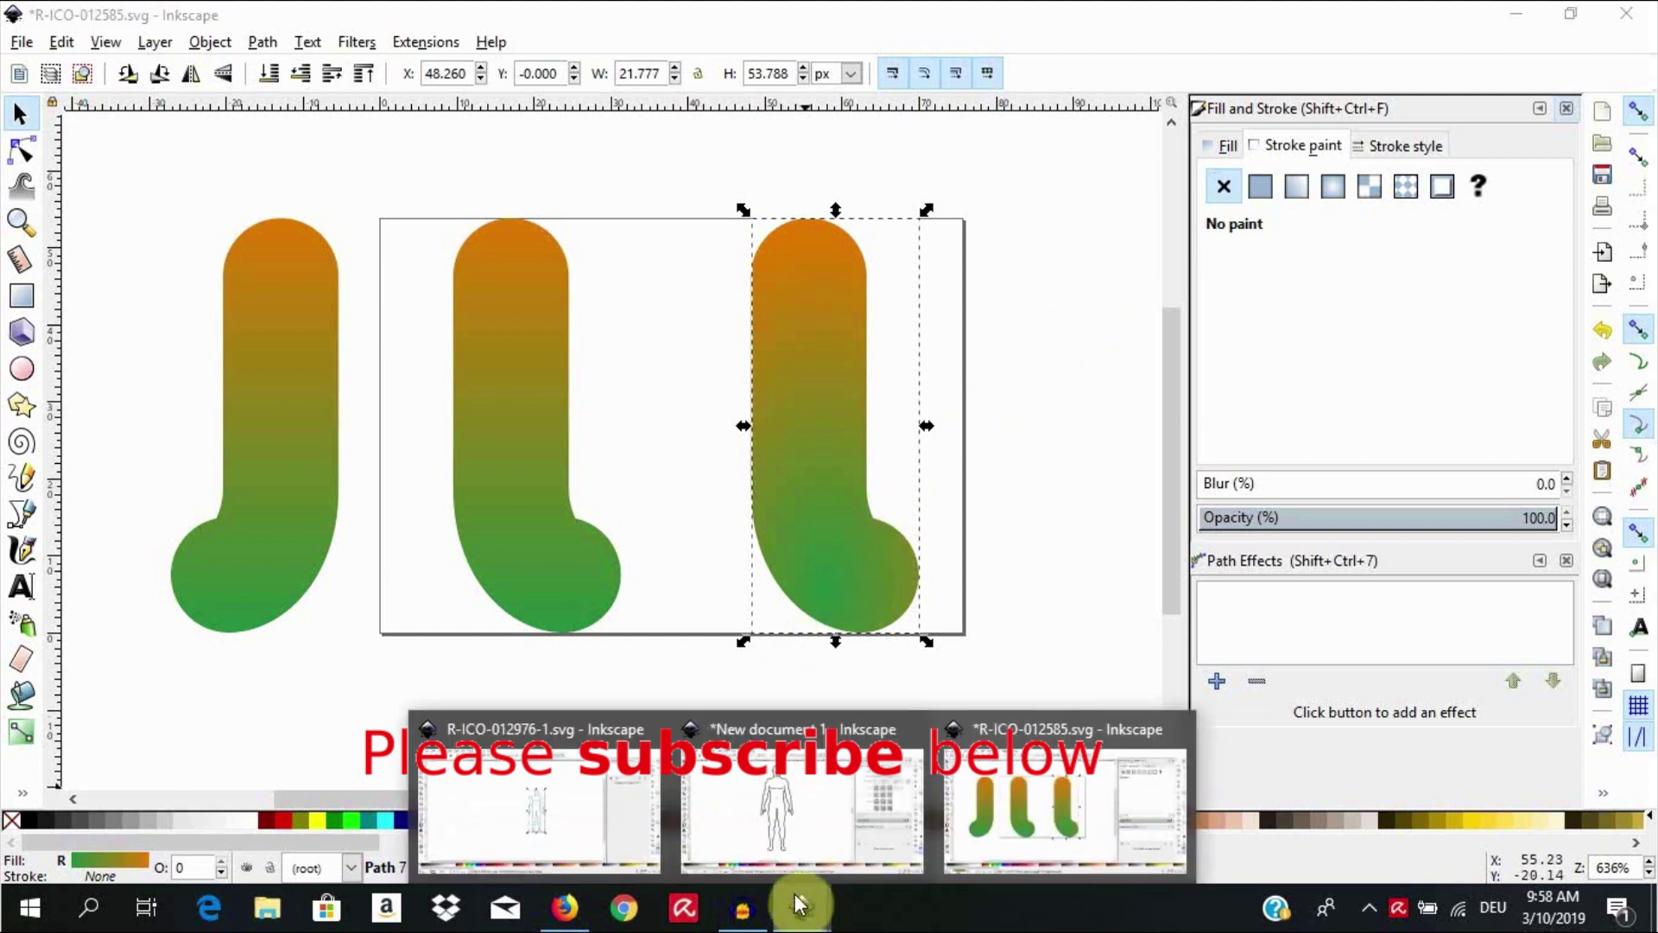
left_click(795, 821)
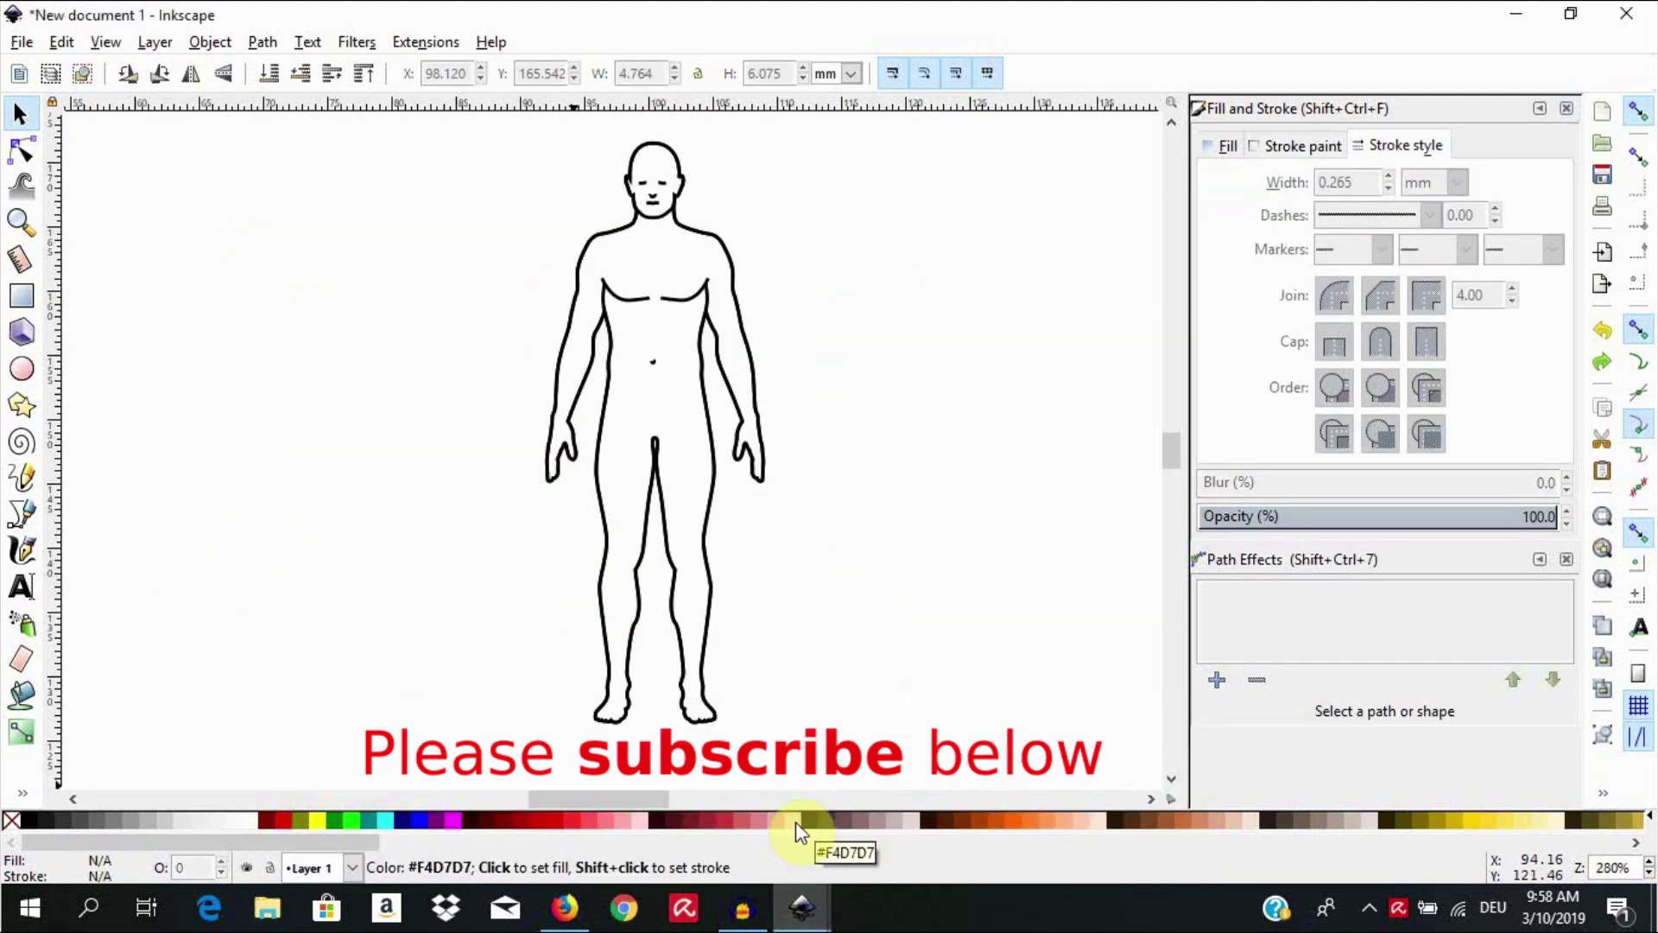
left_click(804, 902)
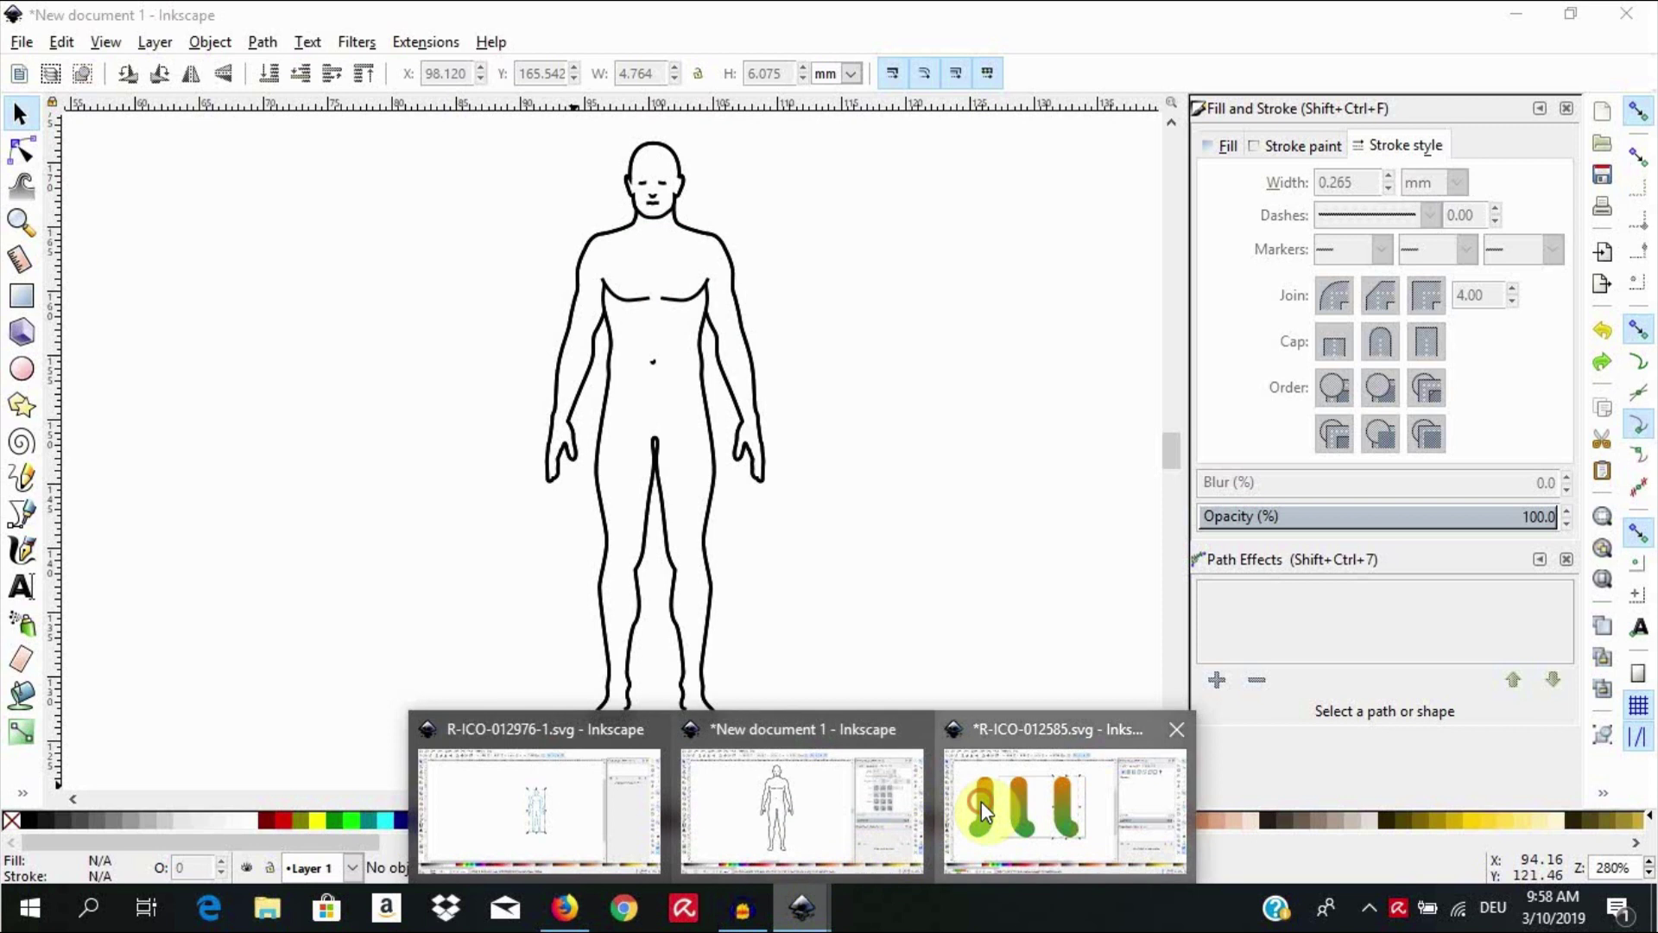
left_click(981, 802)
left_click(802, 908)
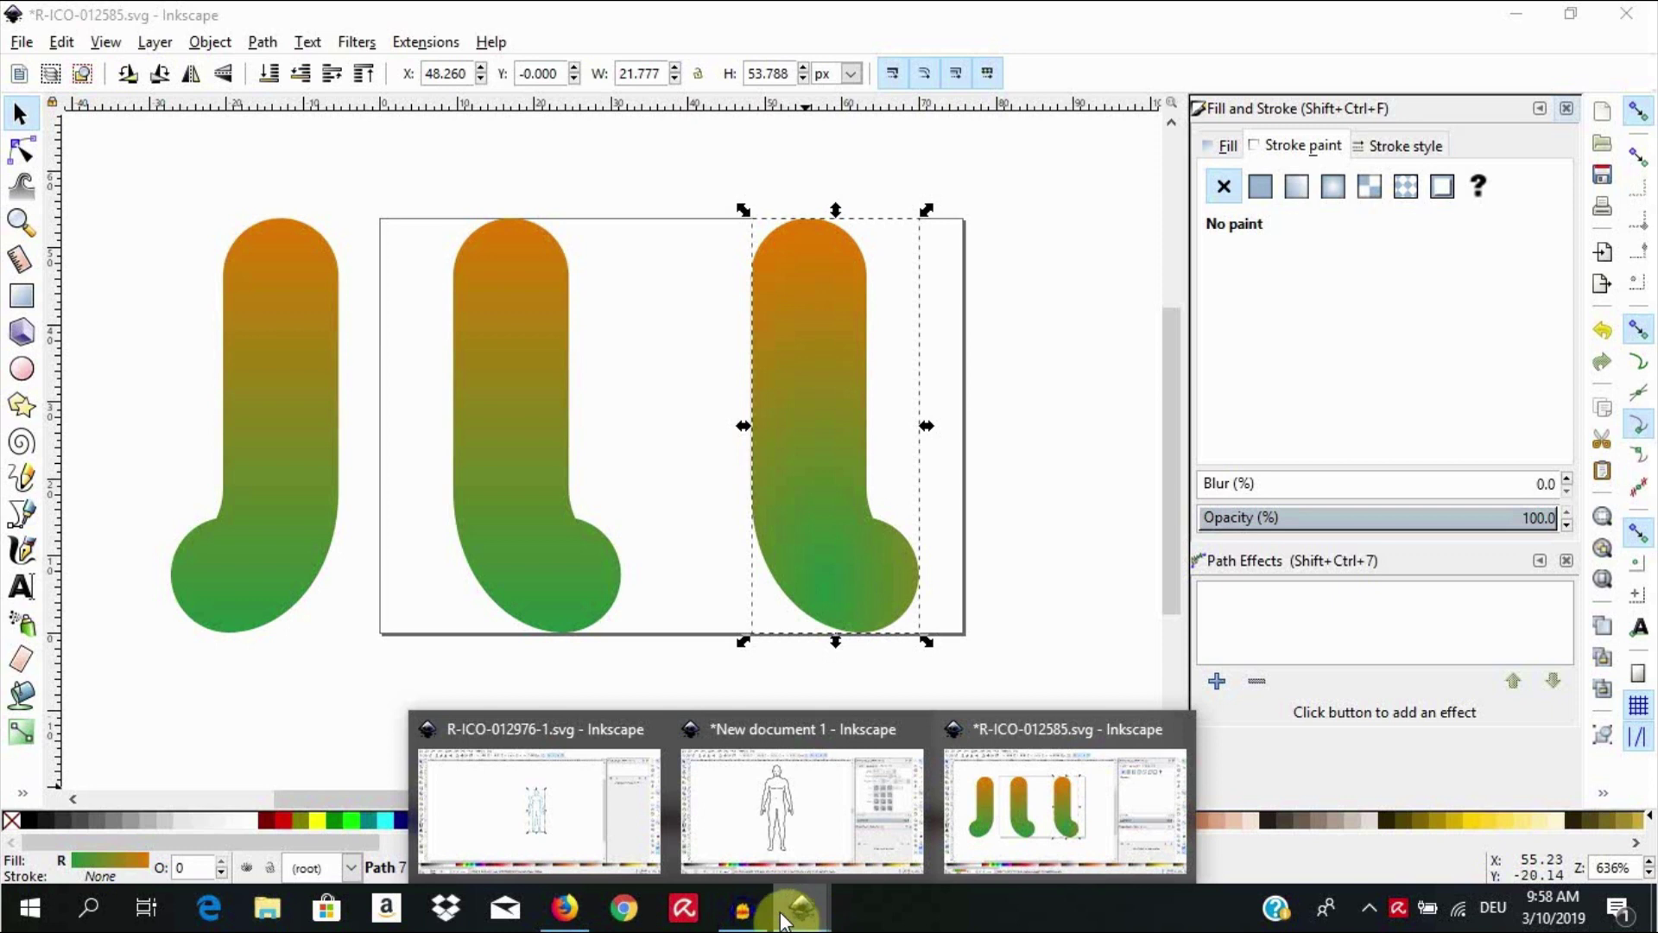
Switch to Firefox and bring up the SMART - Servier Medical ART tab with its category tiles.
left_click(566, 907)
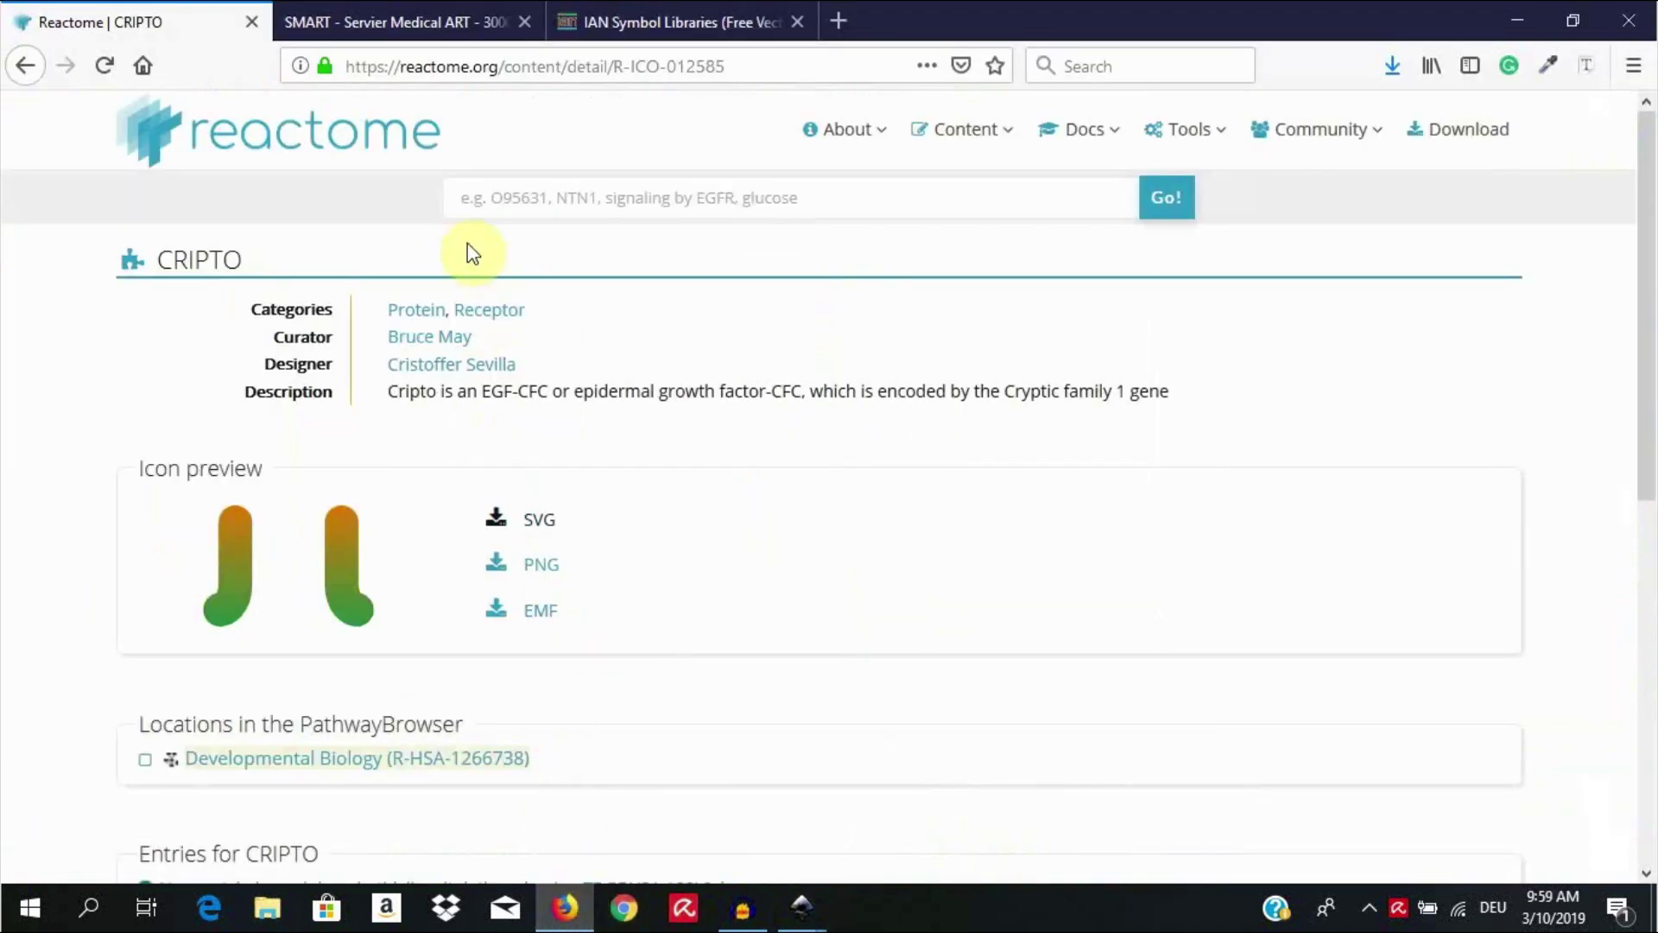
left_click(385, 24)
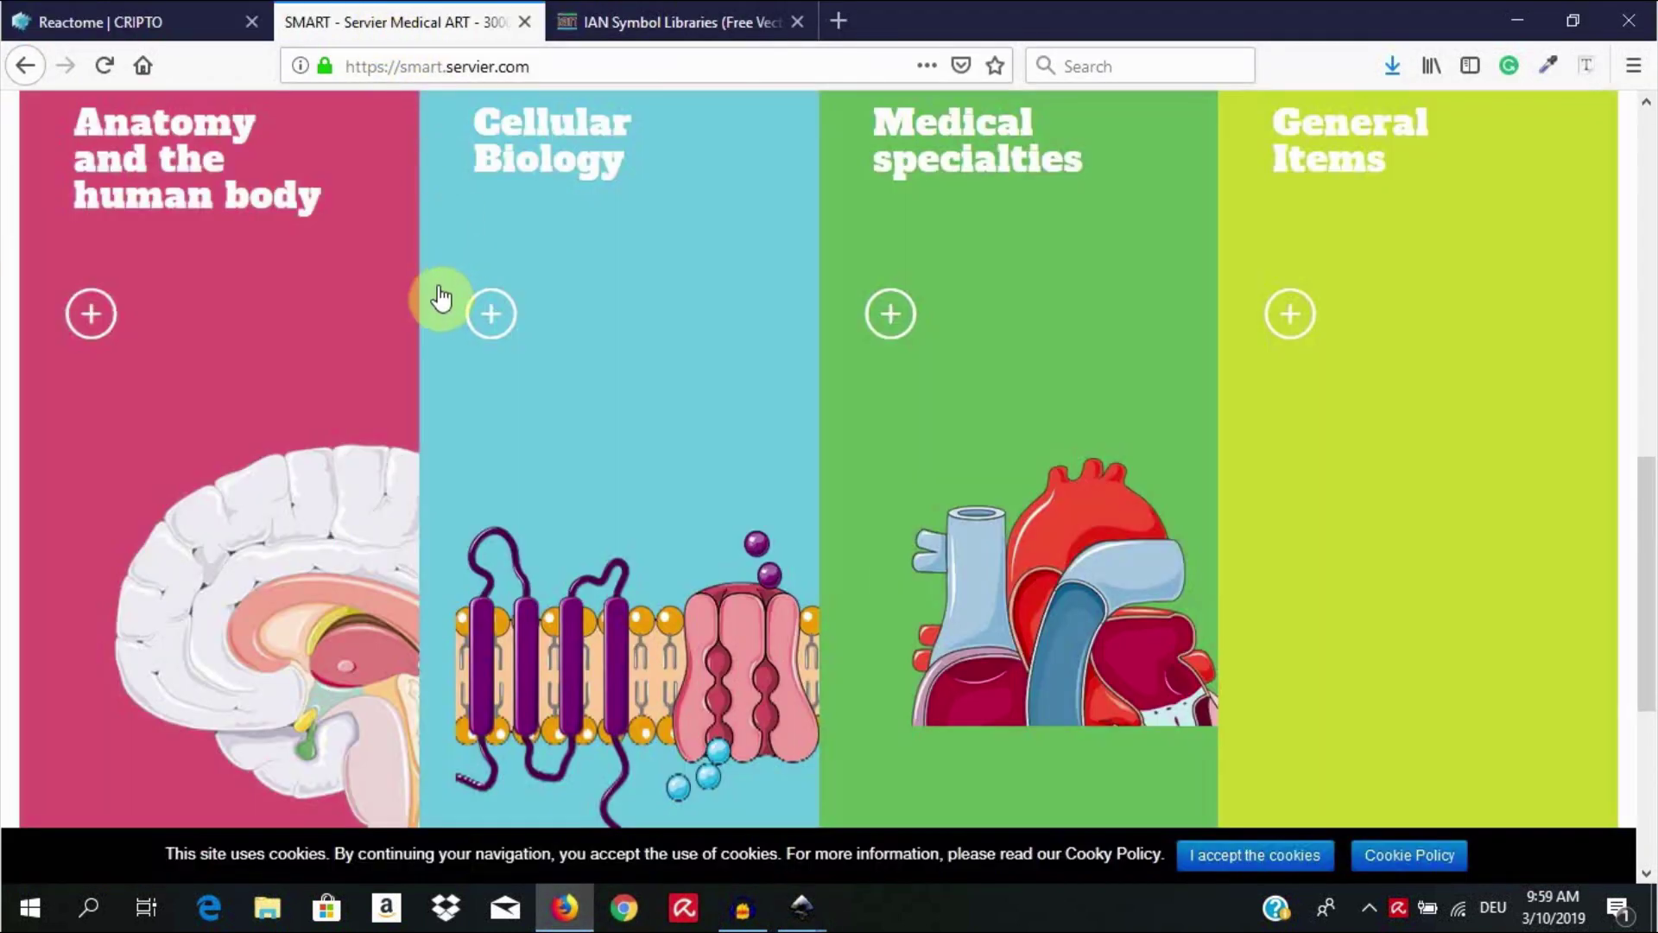
scroll(438, 397, "up", 4)
scroll(437, 398, "down", 5)
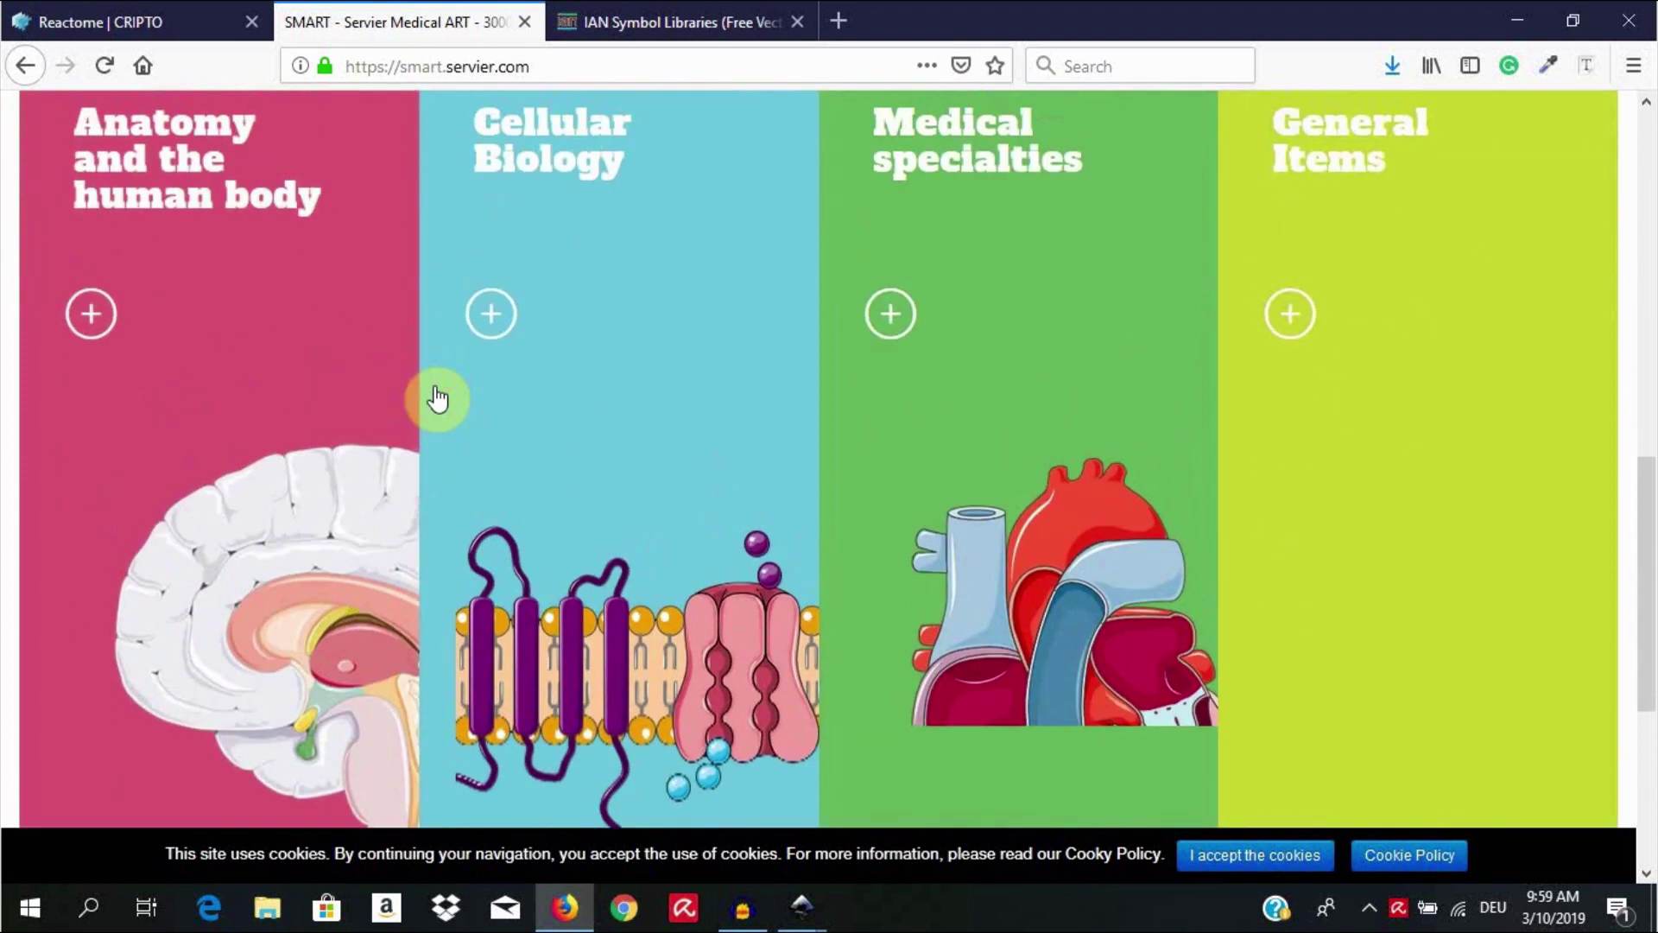